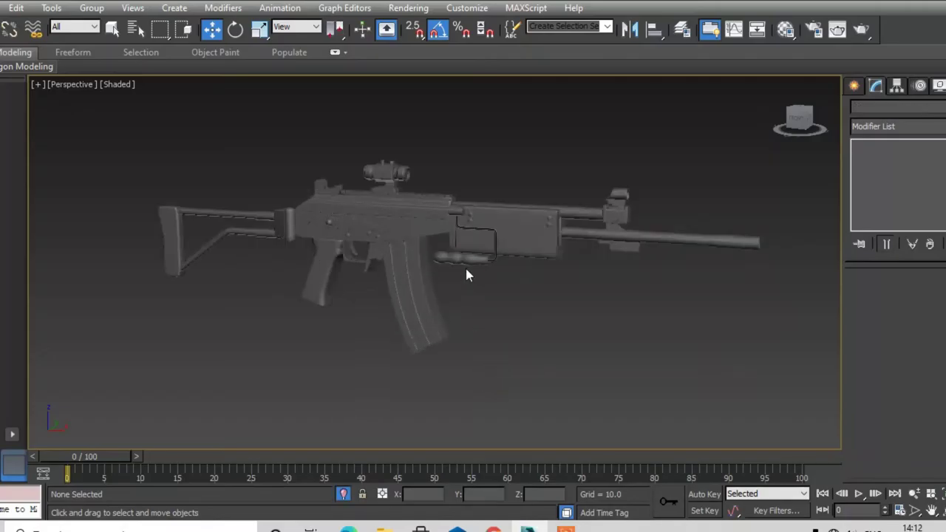
Step: Orbit around the rifle, then switch to the Front view framing the whole model
mouse_move(473, 287)
alt+middle_down()
mouse_move(478, 316)
mouse_move(241, 313)
mouse_move(433, 318)
mouse_move(460, 307)
mouse_move(459, 360)
mouse_move(468, 349)
alt+middle_up()
scroll(462, 319, up, 2)
scroll(492, 326, up, 2)
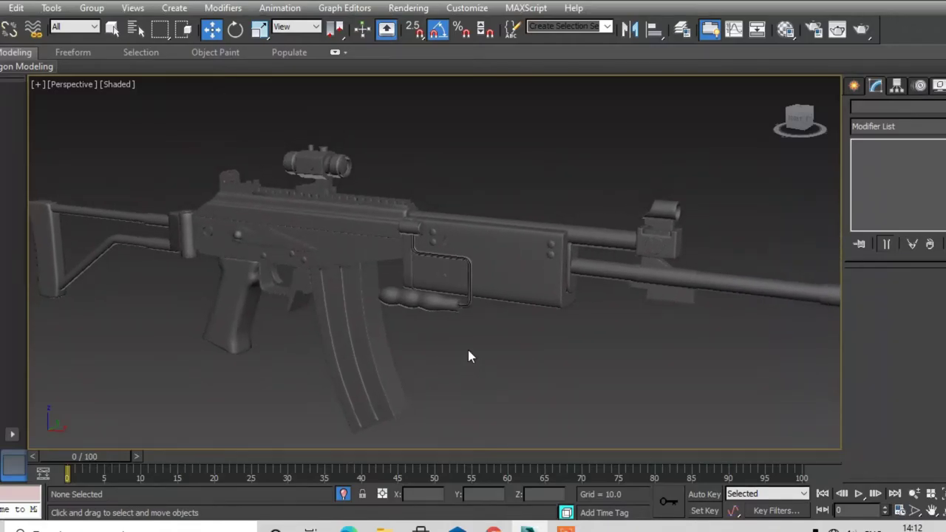
scroll(468, 343, down, 3)
scroll(442, 296, down, 1)
scroll(442, 295, up, 1)
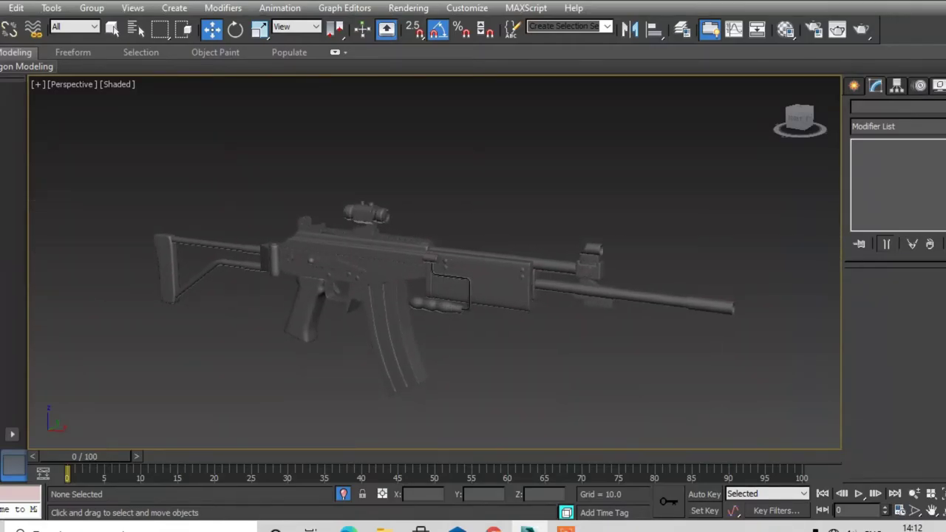
scroll(442, 295, up, 1)
scroll(442, 296, up, 1)
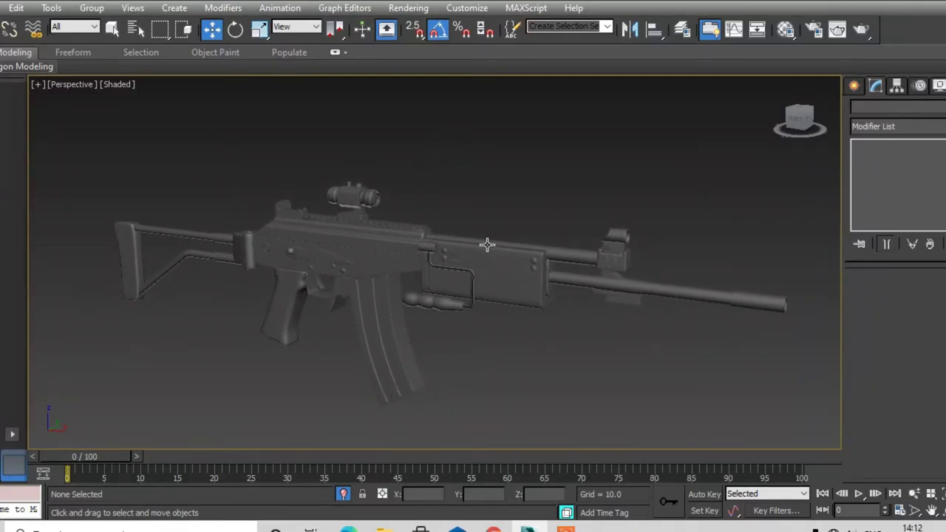
scroll(385, 218, up, 1)
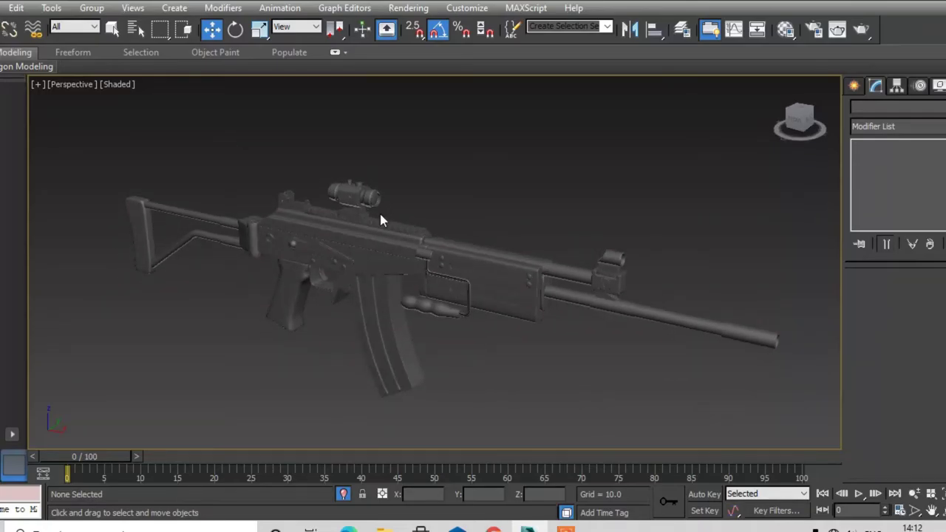
scroll(303, 205, up, 2)
scroll(305, 206, up, 1)
scroll(306, 208, down, 2)
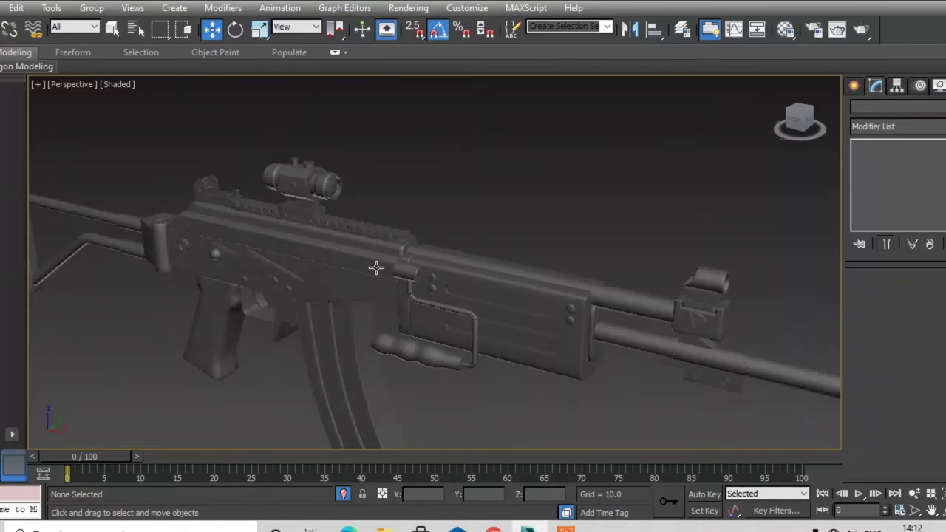
scroll(376, 267, down, 2)
mouse_move(378, 266)
alt+middle_down()
mouse_move(402, 249)
mouse_move(193, 244)
mouse_move(177, 232)
mouse_move(393, 252)
mouse_move(394, 268)
mouse_move(417, 253)
alt+middle_up()
mouse_move(369, 294)
alt+middle_down()
mouse_move(443, 247)
mouse_move(513, 333)
mouse_move(491, 338)
mouse_move(510, 353)
alt+middle_up()
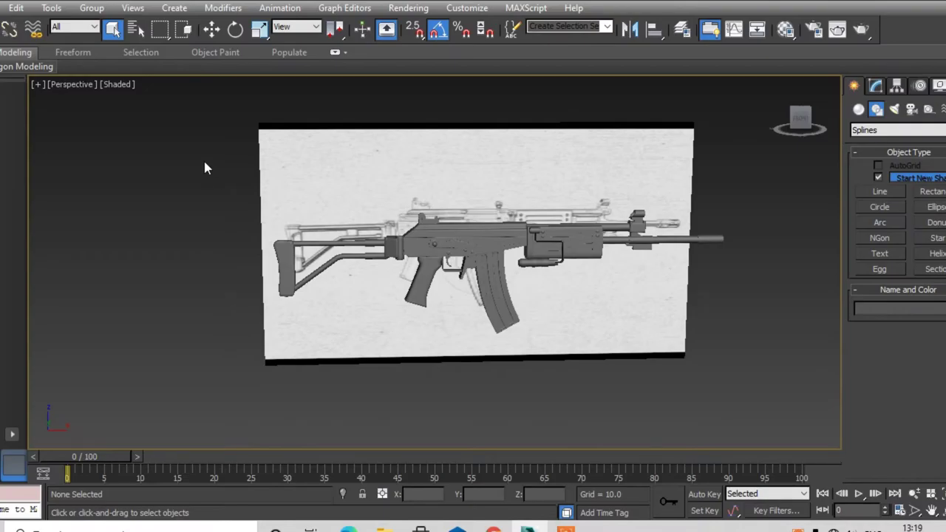
key(f)
scroll(566, 179, down, 3)
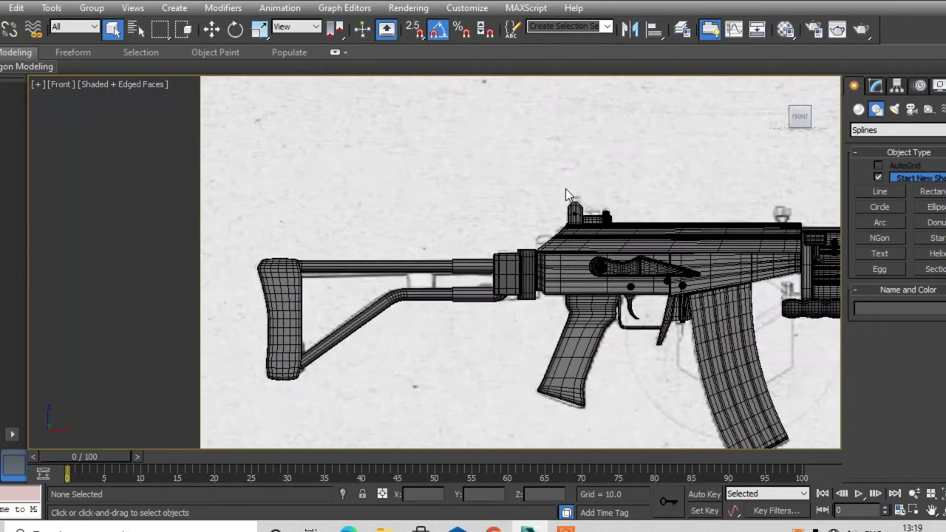
scroll(565, 188, down, 3)
middle_drag(584, 219, 450, 268)
Step: Hide all 52 rifle parts via Object Properties and zoom into the receiver
drag(812, 414, 835, 411)
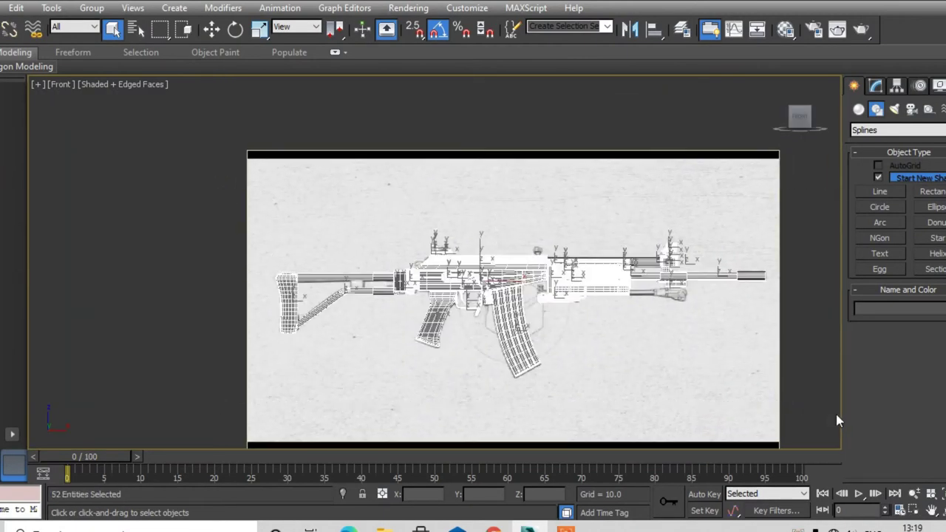
right_click(507, 263)
click(576, 353)
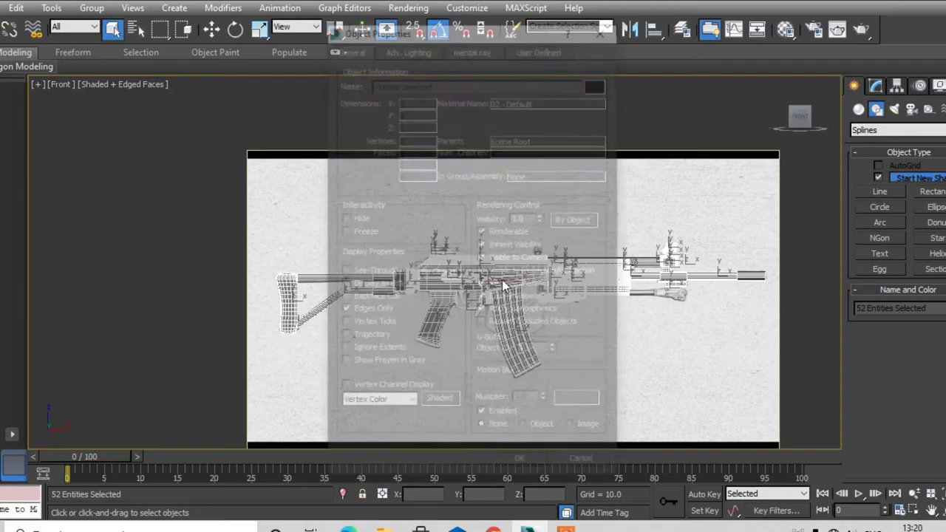
click(345, 219)
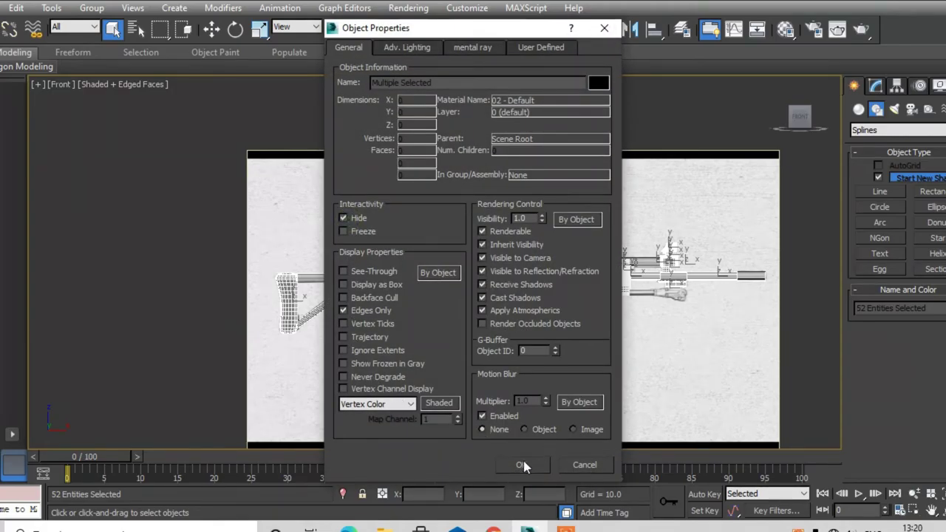
click(523, 465)
scroll(432, 273, up, 5)
scroll(422, 281, up, 2)
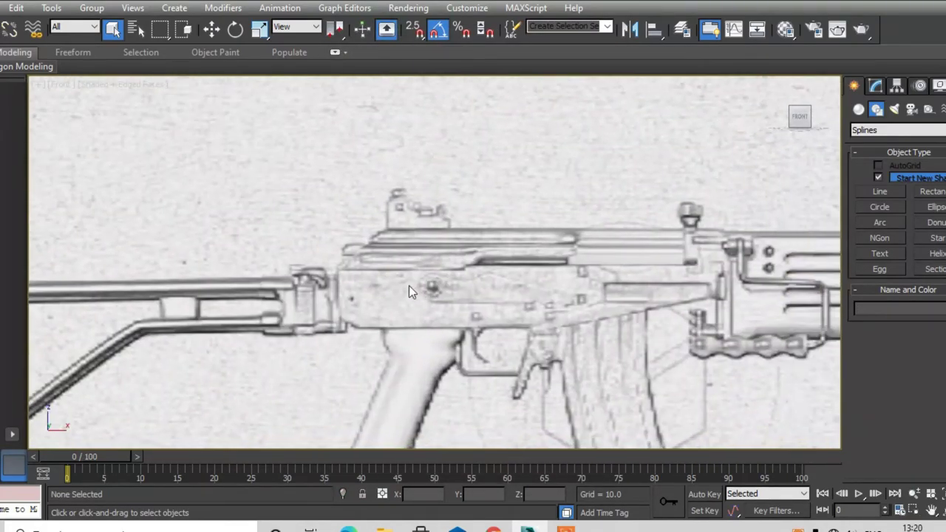
scroll(409, 285, up, 2)
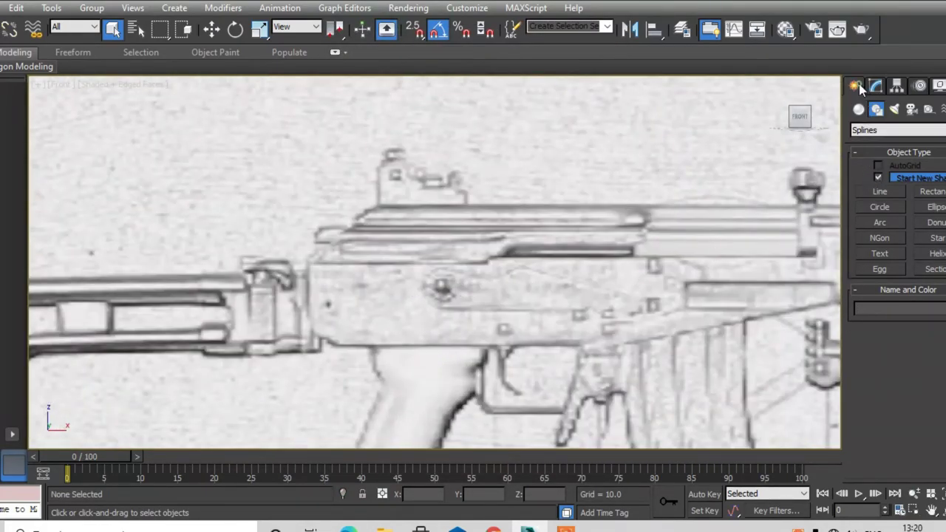
Step: Draw a small thin standard-primitive cylinder over the receiver's round pin
click(859, 109)
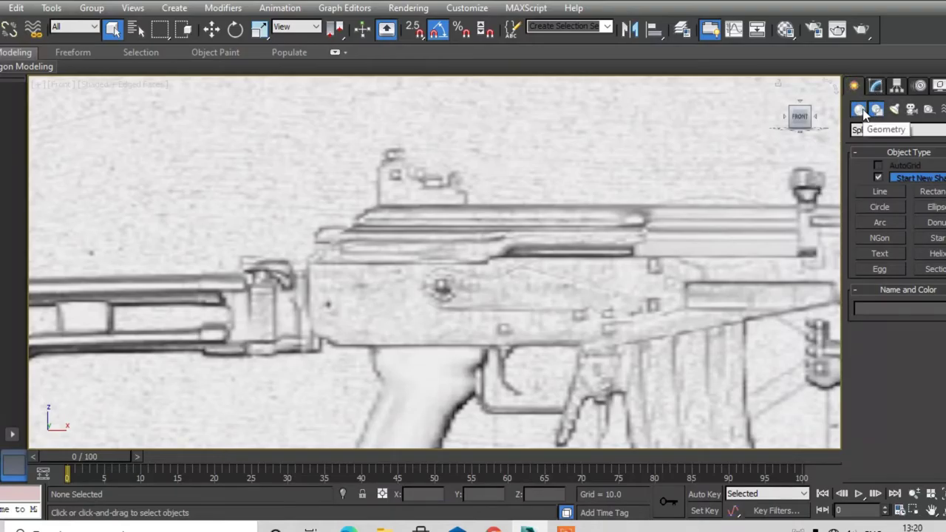
click(886, 211)
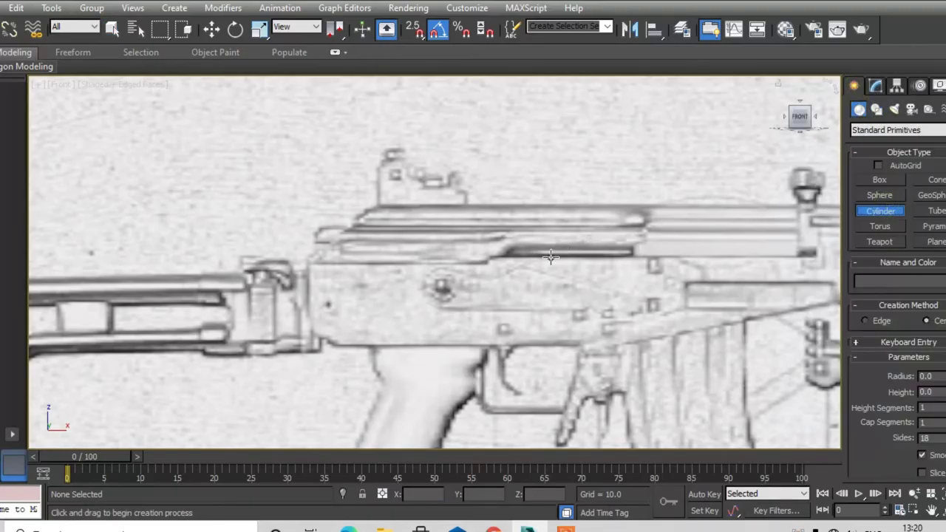
middle_drag(544, 283, 202, 274)
mouse_move(461, 300)
middle_down()
mouse_move(300, 294)
mouse_move(384, 309)
mouse_move(320, 306)
middle_up()
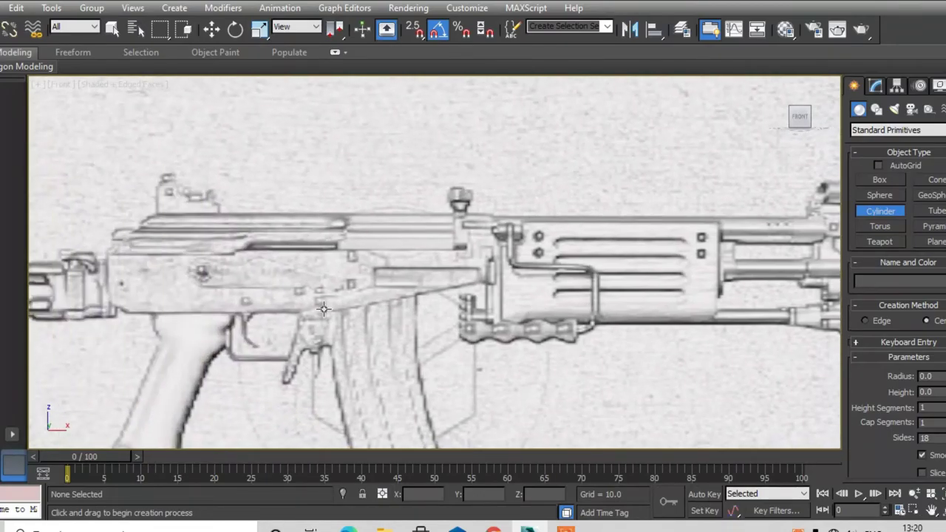
scroll(258, 271, up, 2)
scroll(248, 277, up, 2)
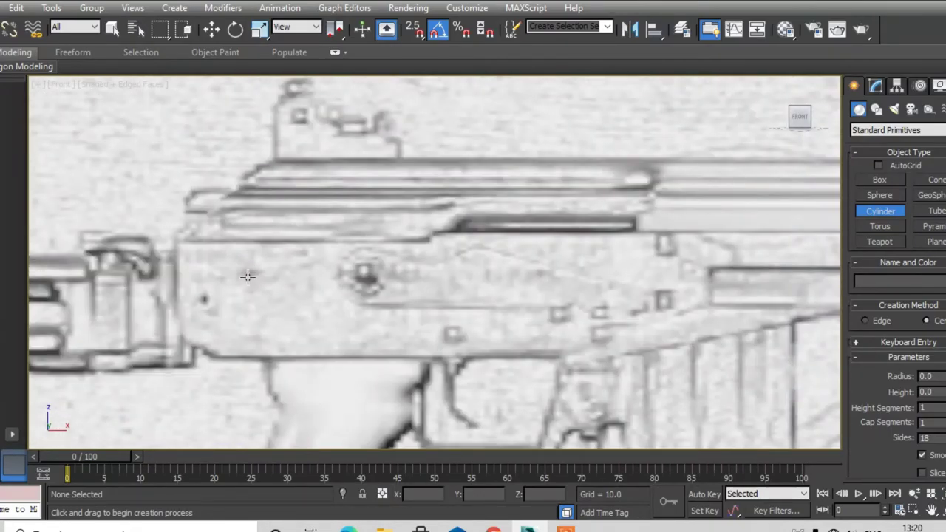
drag(248, 276, 239, 261)
Step: Select the new cylinder and stretch it wider along X
key(w)
mouse_move(332, 249)
mouse_down()
mouse_move(211, 306)
mouse_move(247, 279)
mouse_up()
key(e)
scroll(249, 280, up, 3)
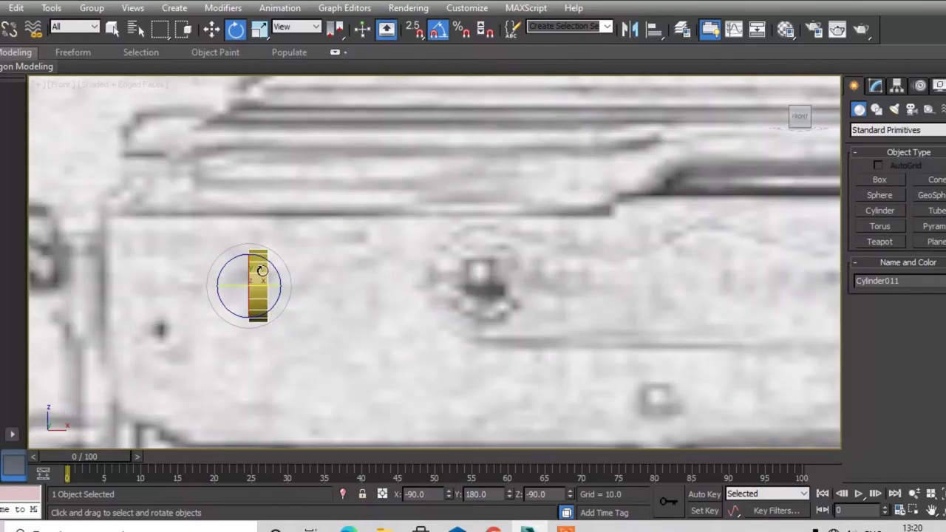
key(w)
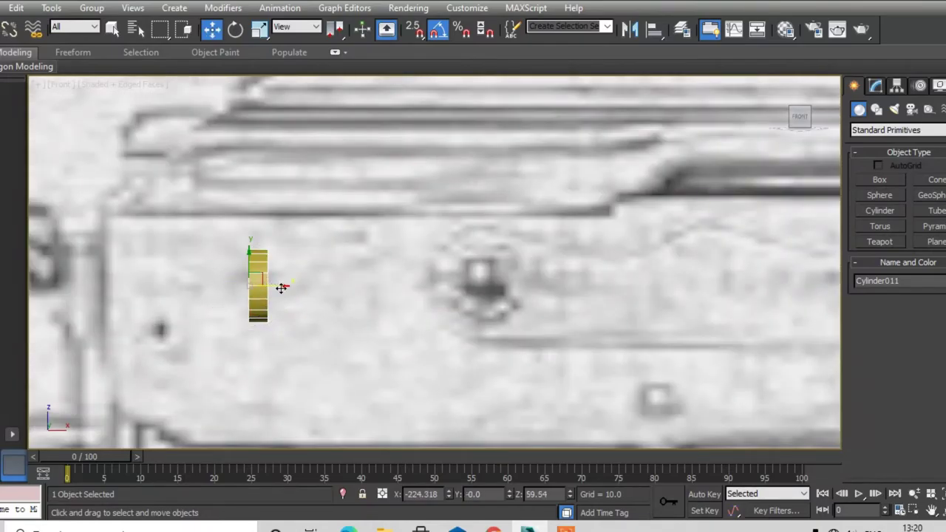
key(r)
drag(283, 285, 307, 296)
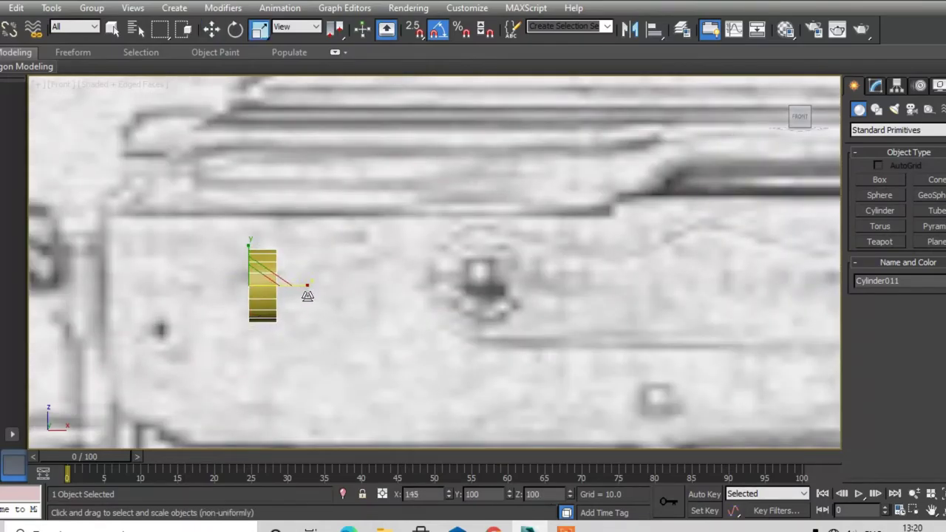
key(w)
Step: Rotate the cylinder so it faces front as a disc
click(328, 302)
click(261, 285)
key(e)
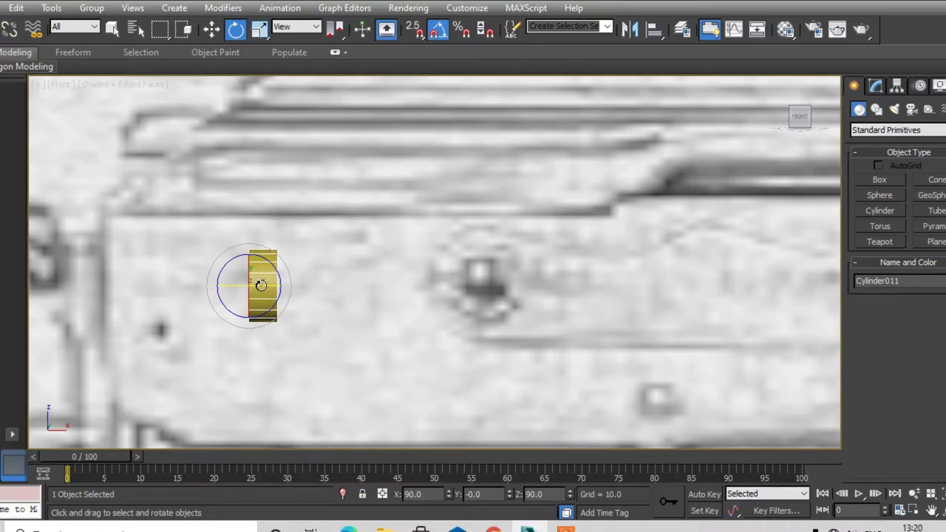
drag(258, 284, 258, 266)
key(w)
drag(331, 273, 278, 305)
Step: Add an Edit Poly modifier to Cylinder011 from the Modify panel
click(876, 86)
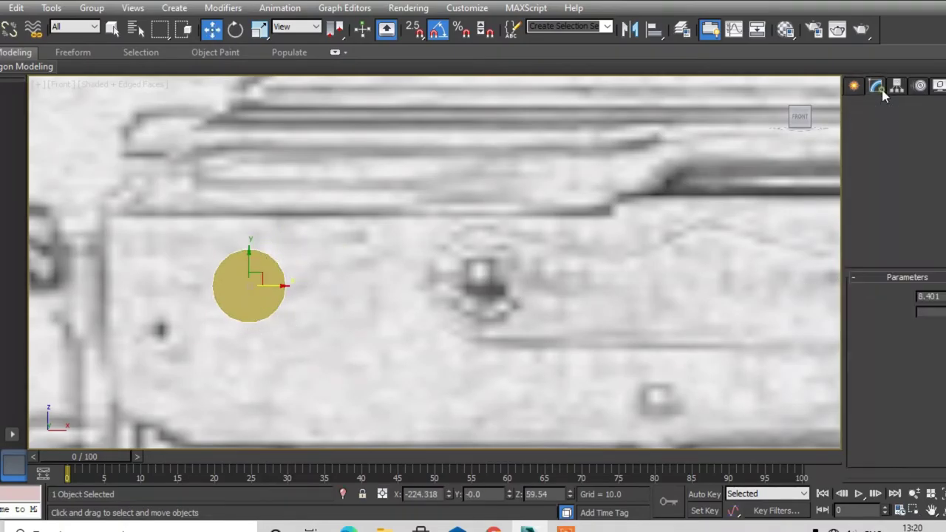
click(933, 132)
scroll(895, 221, down, 5)
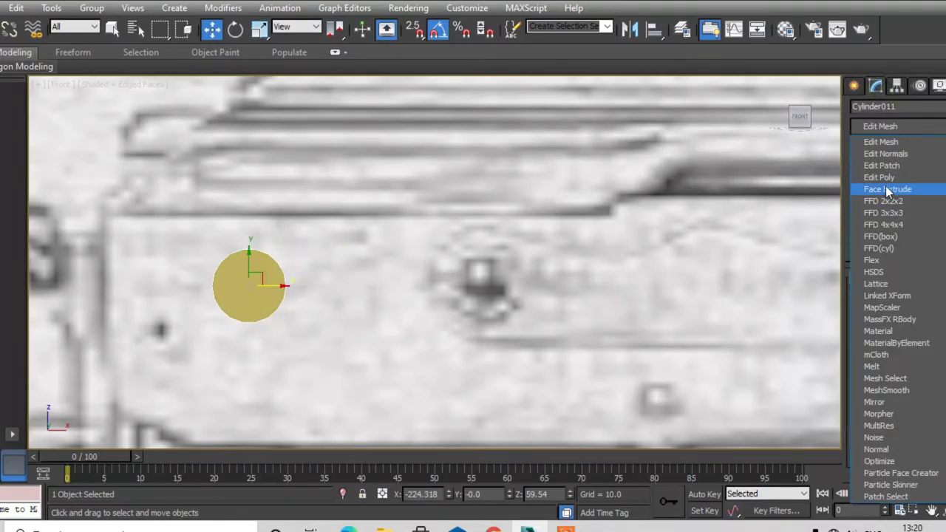
click(891, 179)
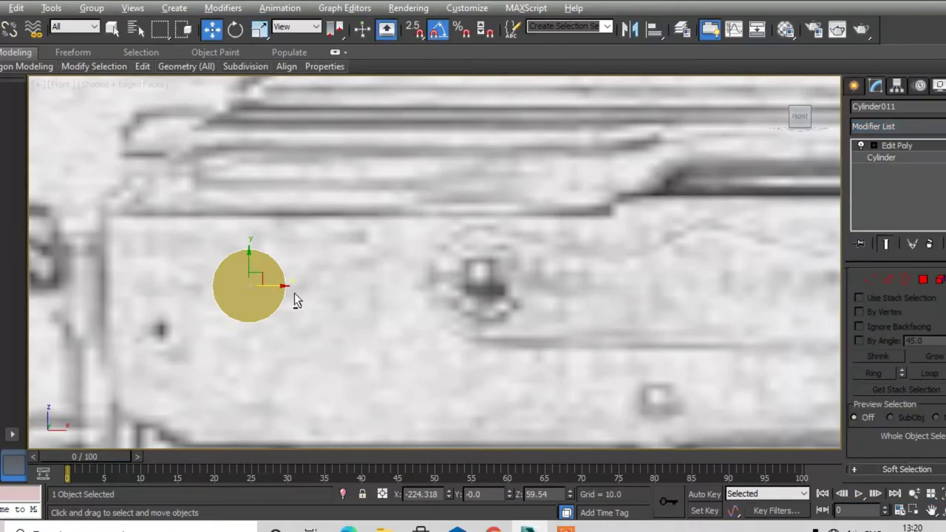
Step: From an angled, framed view, select the disc's round front face in Polygon mode
key(alt+w)
key(z)
key(alt+w)
scroll(443, 300, down, 4)
alt+middle_drag(429, 291, 489, 324)
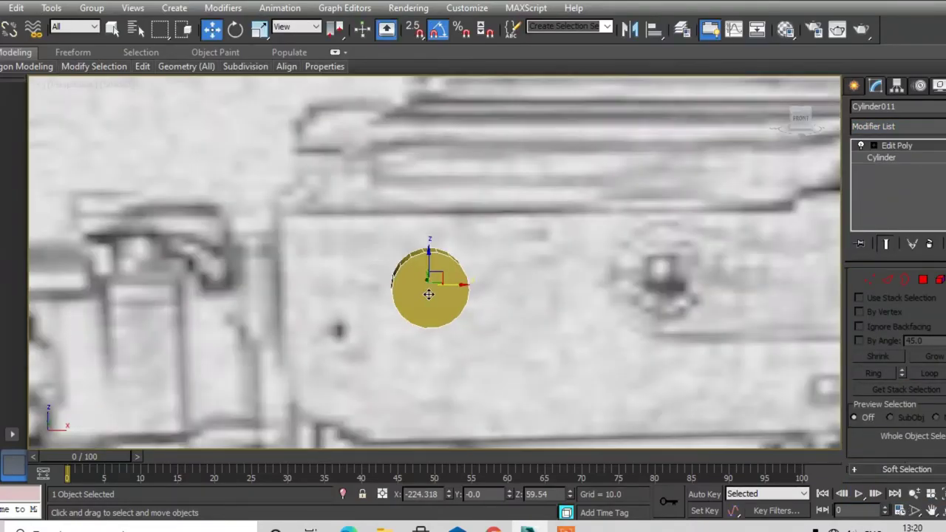
scroll(392, 276, down, 5)
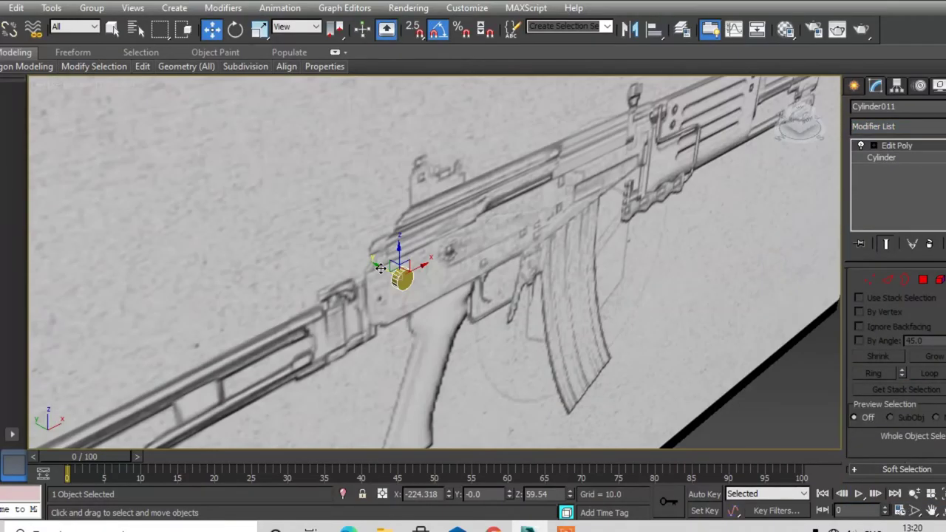
key(z)
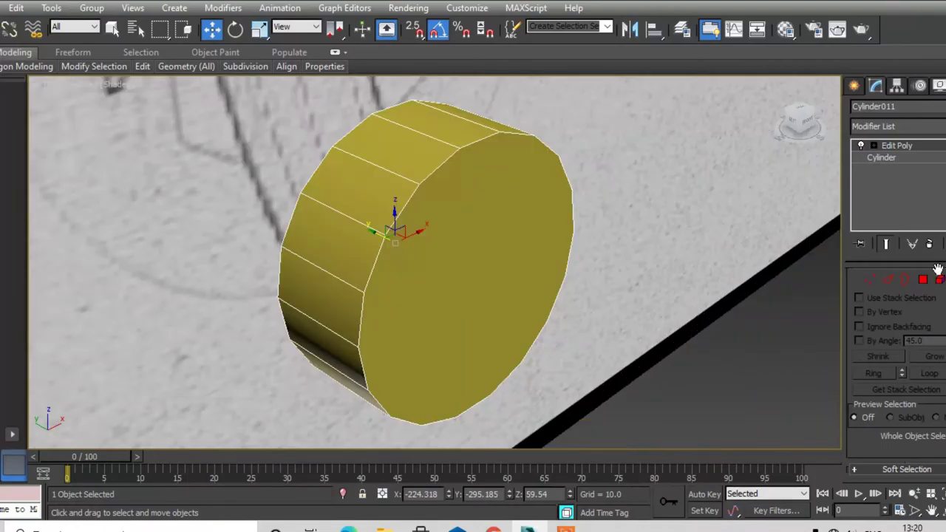
click(923, 280)
click(471, 278)
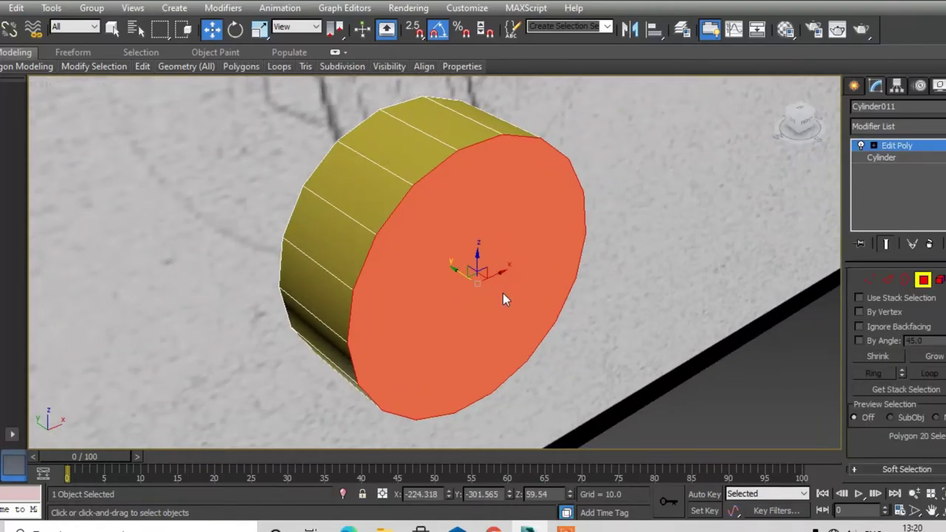
Step: Inset the disc's front face by 1.5, leaving a thin rim ring around it
right_click(502, 293)
click(363, 364)
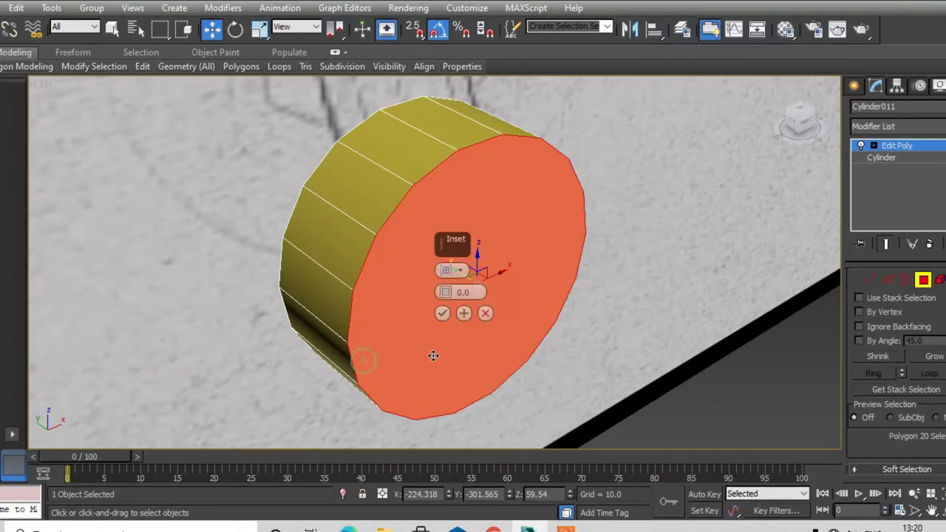
mouse_move(444, 294)
mouse_down()
mouse_move(449, 285)
mouse_move(453, 293)
mouse_up()
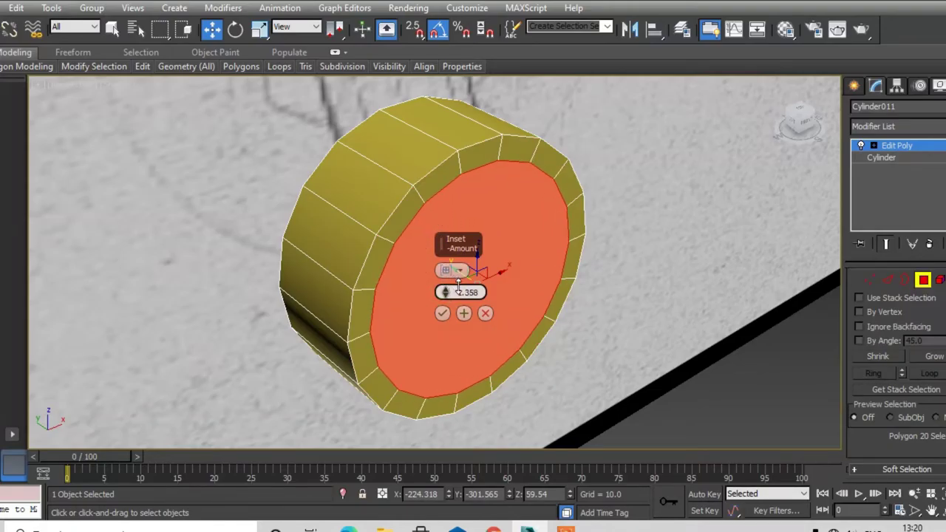
mouse_move(589, 304)
alt+middle_down()
mouse_move(542, 291)
mouse_move(469, 292)
alt+middle_up()
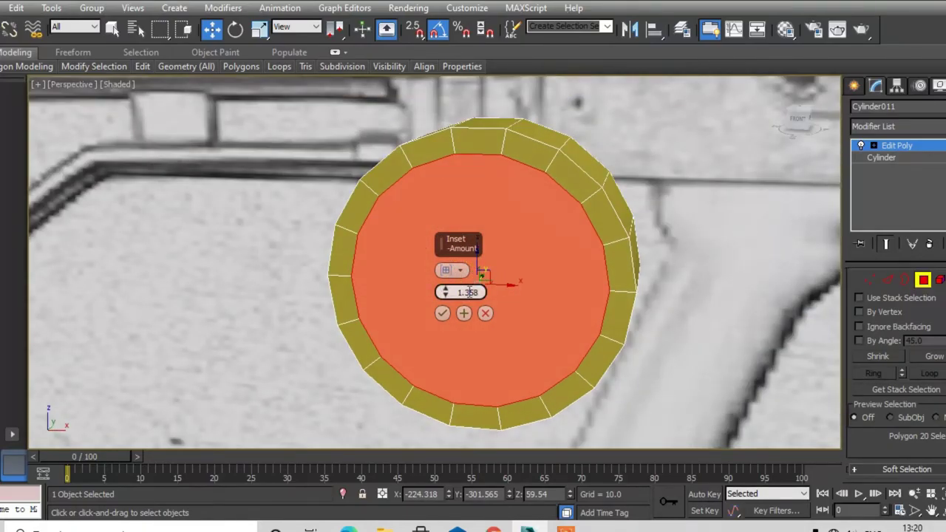
text(2)
key(Return)
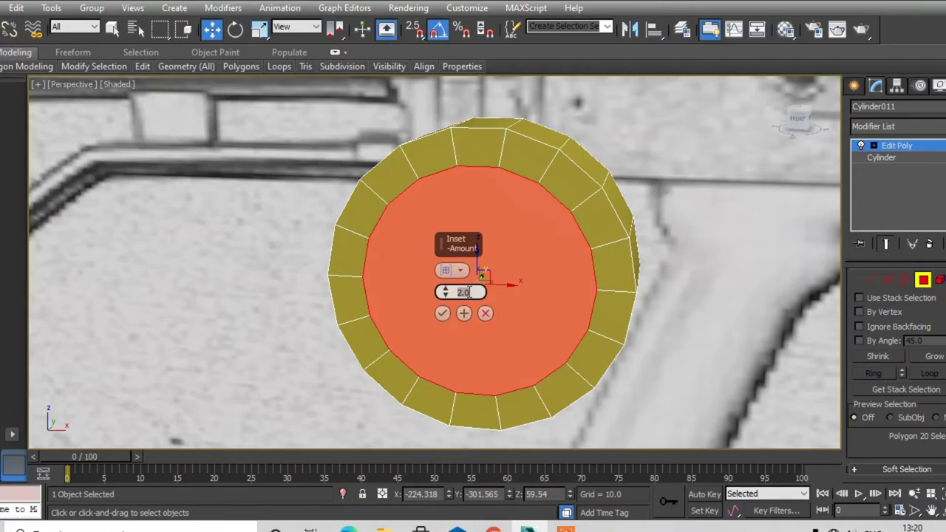
mouse_move(660, 255)
alt+middle_down()
mouse_move(678, 258)
mouse_move(489, 294)
alt+middle_up()
text(1.)
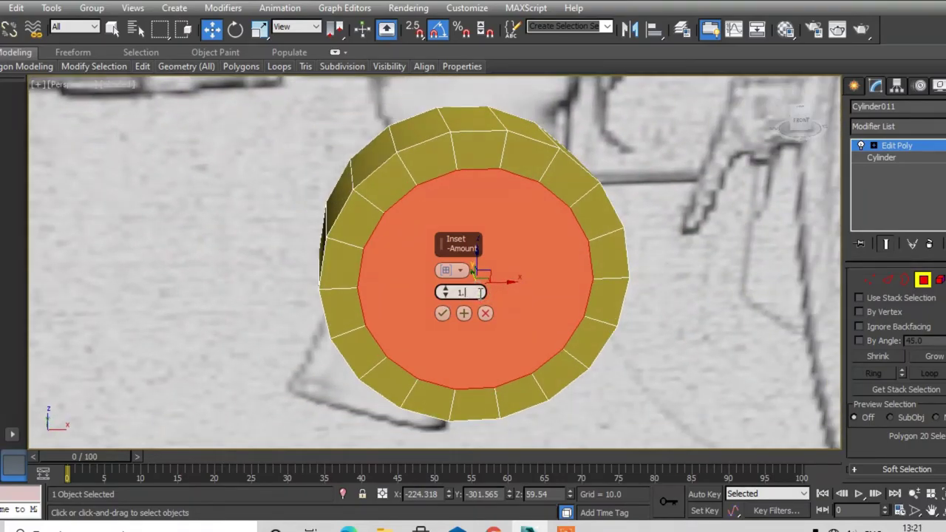
text(5)
key(Return)
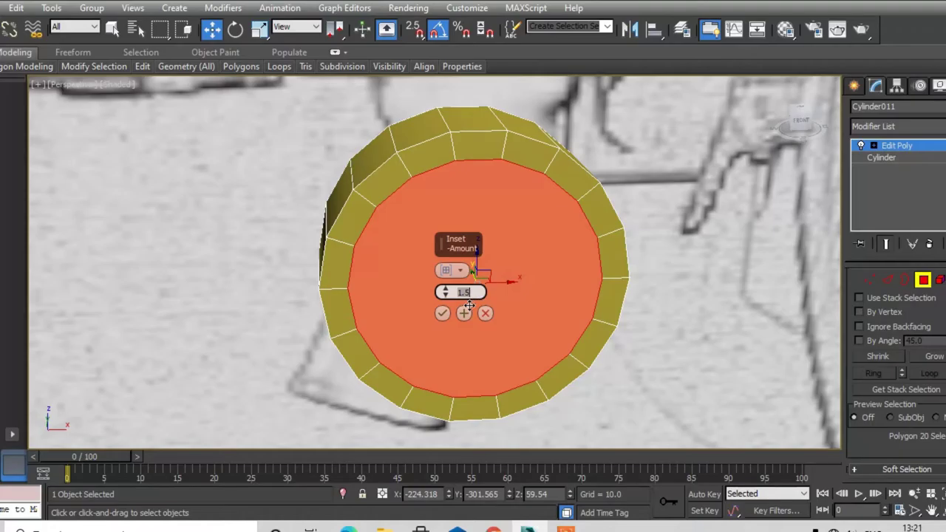
click(442, 313)
right_click(454, 307)
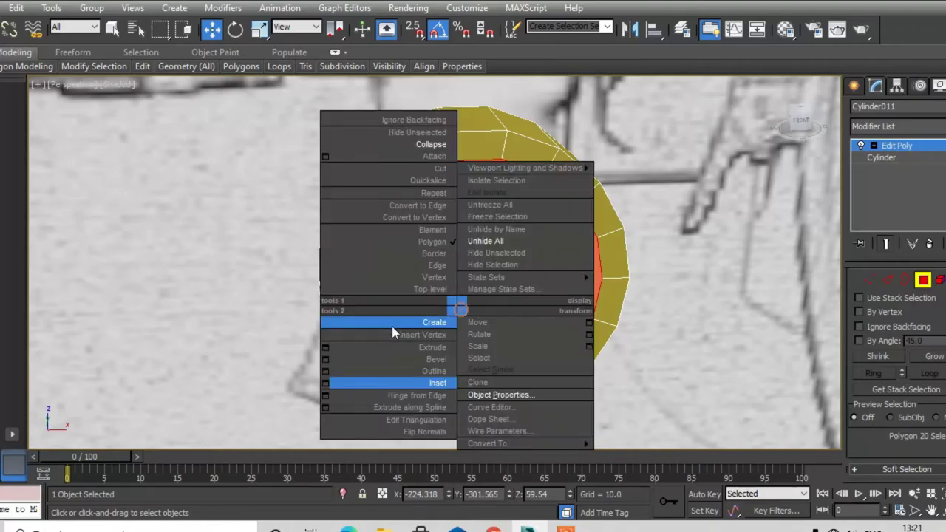
Step: Extrude the inset centre face inward with height -2.414 to form a recess
click(326, 349)
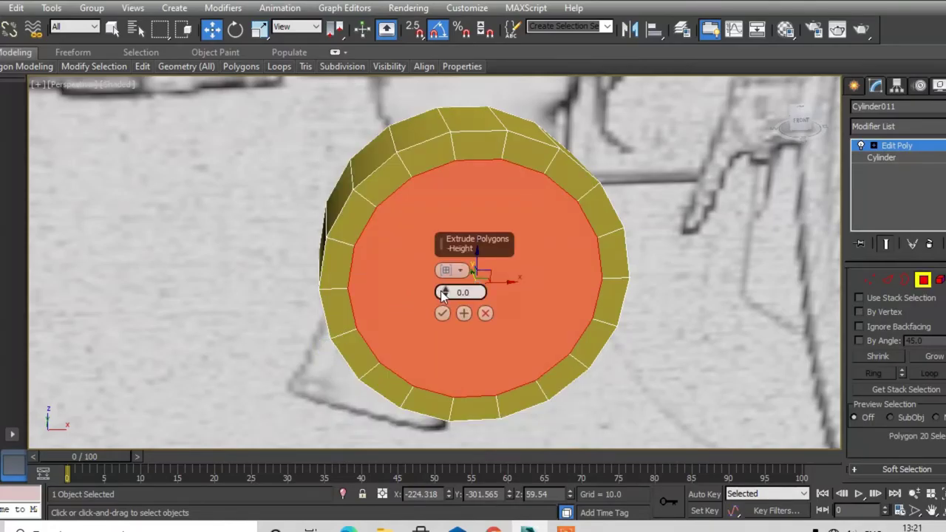
click(444, 312)
right_click(448, 293)
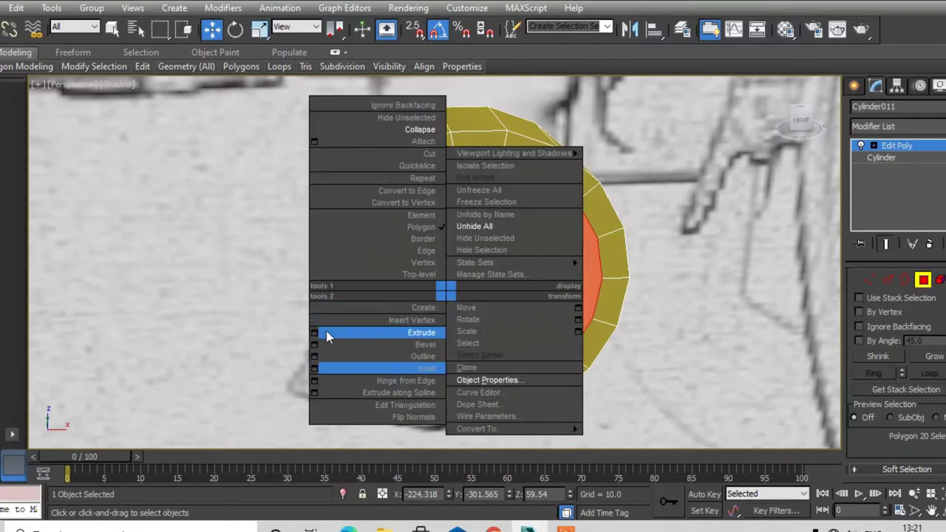
click(315, 334)
drag(444, 292, 450, 318)
alt+middle_drag(485, 313, 564, 308)
drag(444, 292, 442, 293)
mouse_move(584, 309)
alt+middle_down()
mouse_move(442, 313)
mouse_move(568, 329)
alt+middle_up()
click(442, 313)
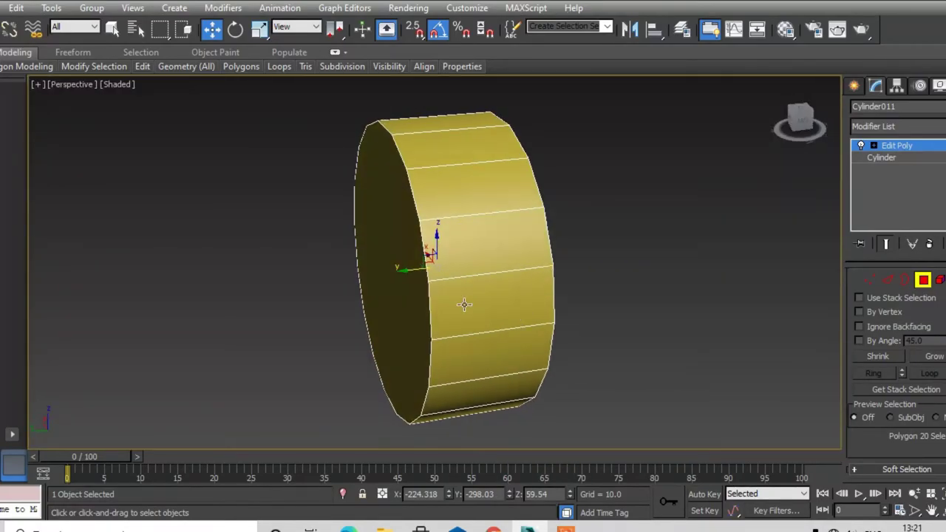
Step: Delete one end cap of the cylinder to open that end
click(386, 305)
key(Delete)
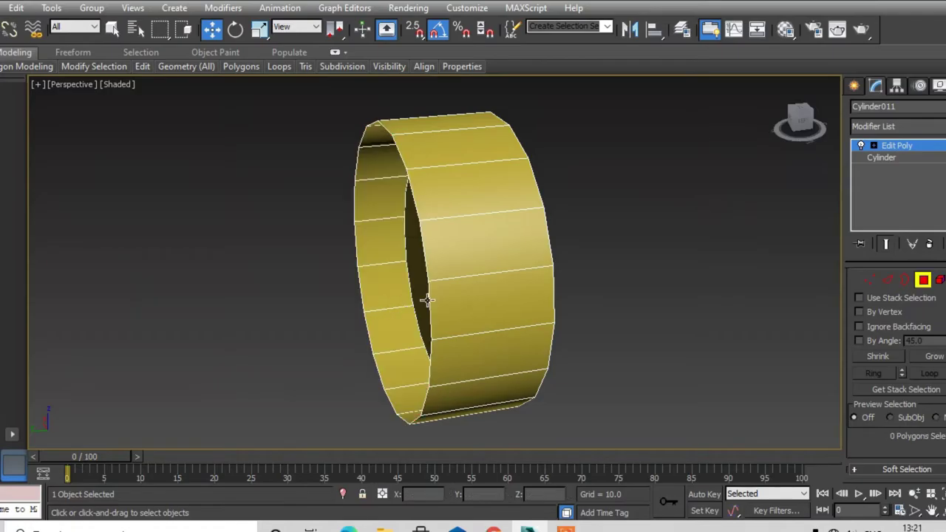
mouse_move(522, 314)
alt+middle_down()
mouse_move(587, 289)
mouse_move(411, 303)
mouse_move(333, 326)
mouse_move(455, 313)
alt+middle_up()
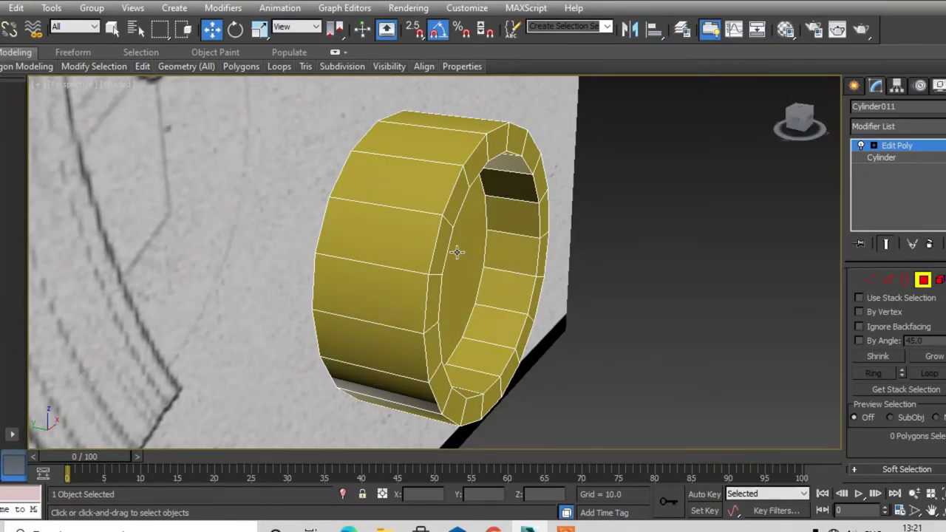
alt+middle_drag(457, 252, 416, 254)
Step: Inset the remaining end cap and collapse it to a centre point
click(499, 288)
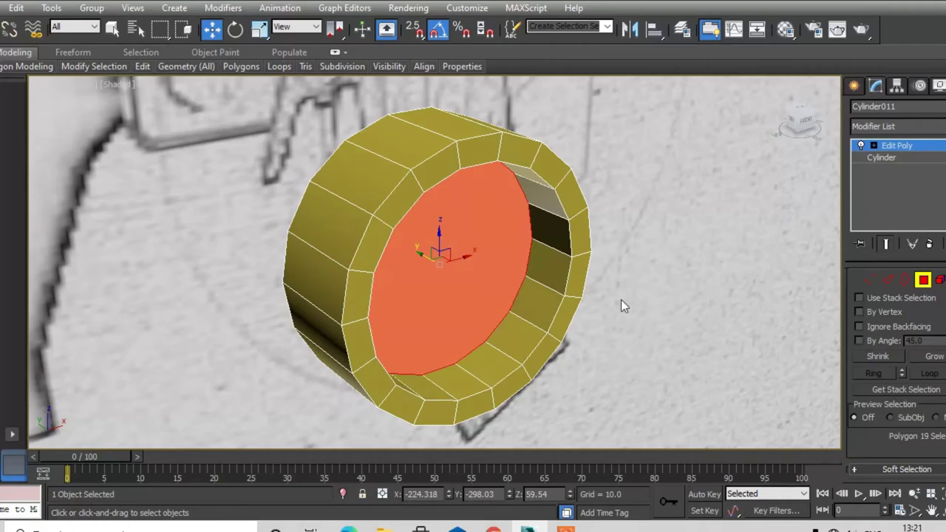
right_click(474, 275)
click(338, 350)
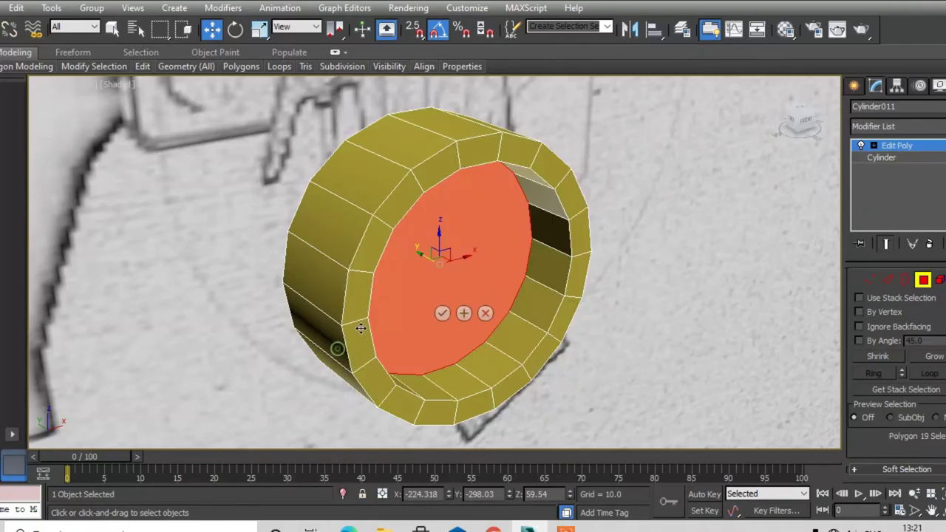
click(442, 314)
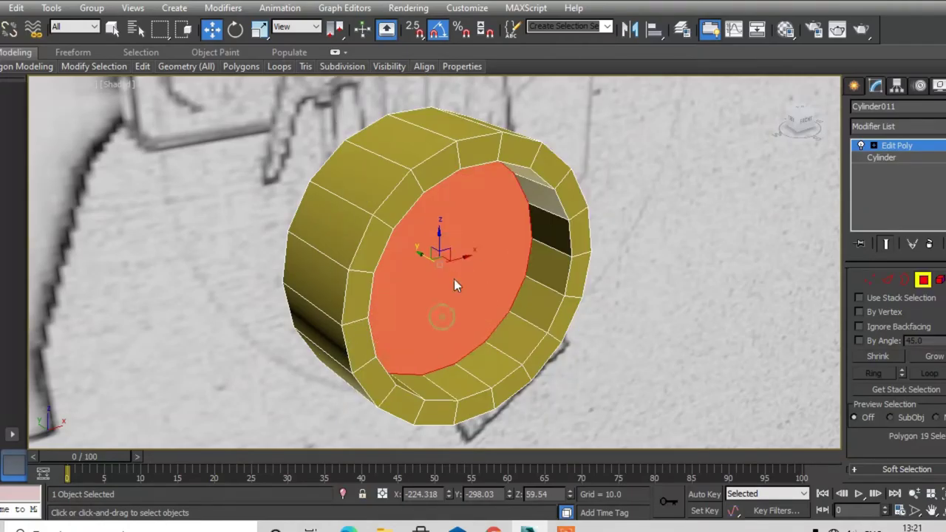
right_click(451, 276)
click(415, 115)
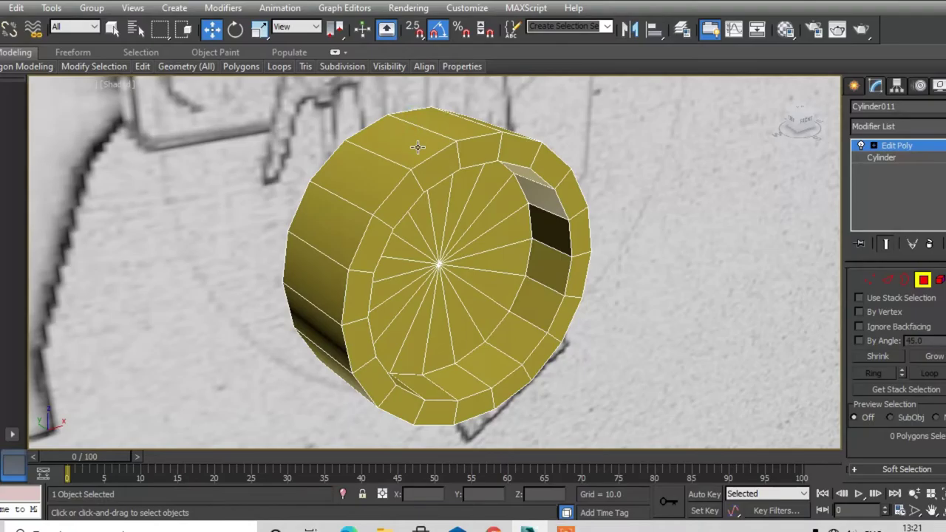
Step: In Edge mode, pick lengthwise edges and select their full ring with Ring
key(1)
key(2)
click(395, 164)
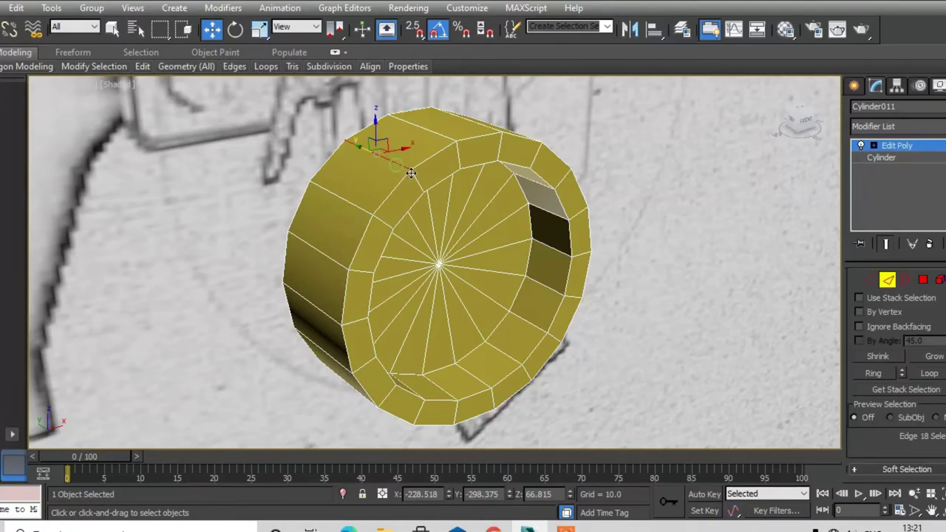
alt+middle_drag(416, 180, 395, 198)
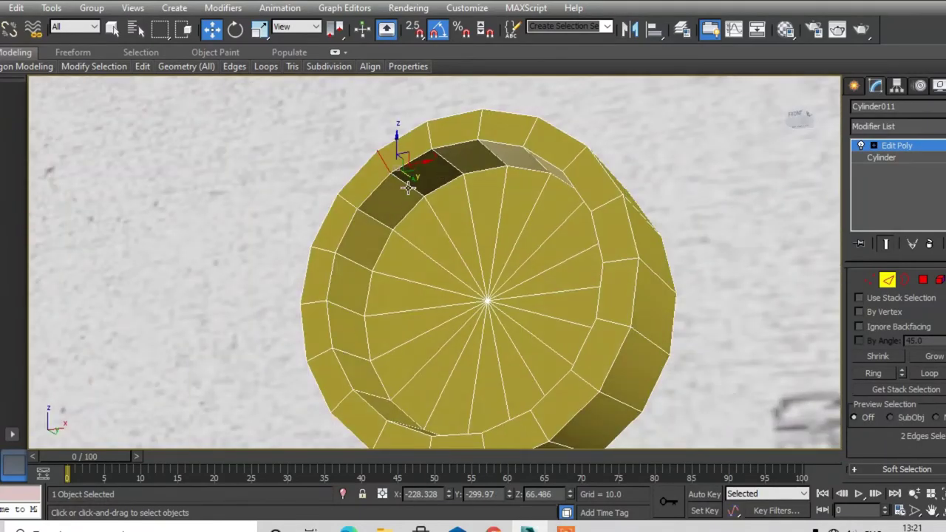
ctrl+click(408, 188)
alt+middle_drag(465, 247, 498, 275)
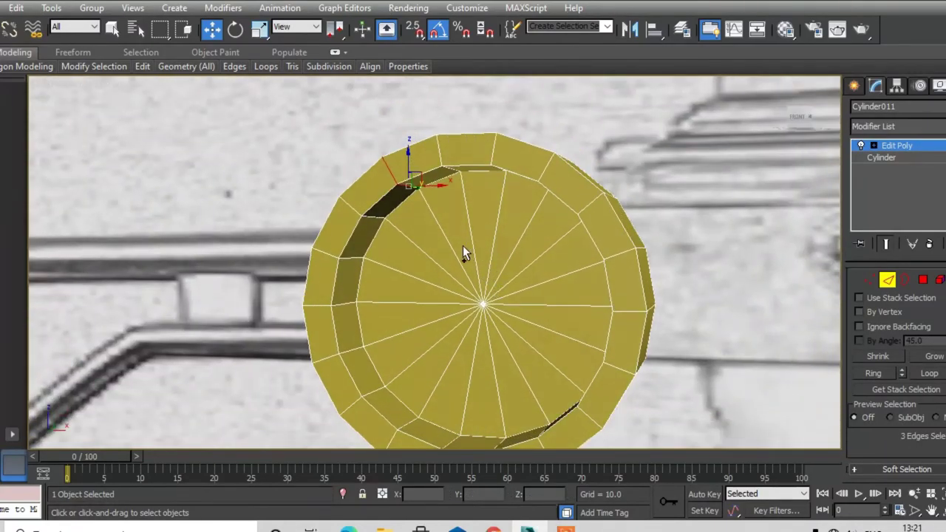
ctrl+click(448, 243)
click(872, 373)
Step: Inspect the selected edge ring from a higher angle in the maximized perspective view
alt+middle_drag(580, 306, 547, 286)
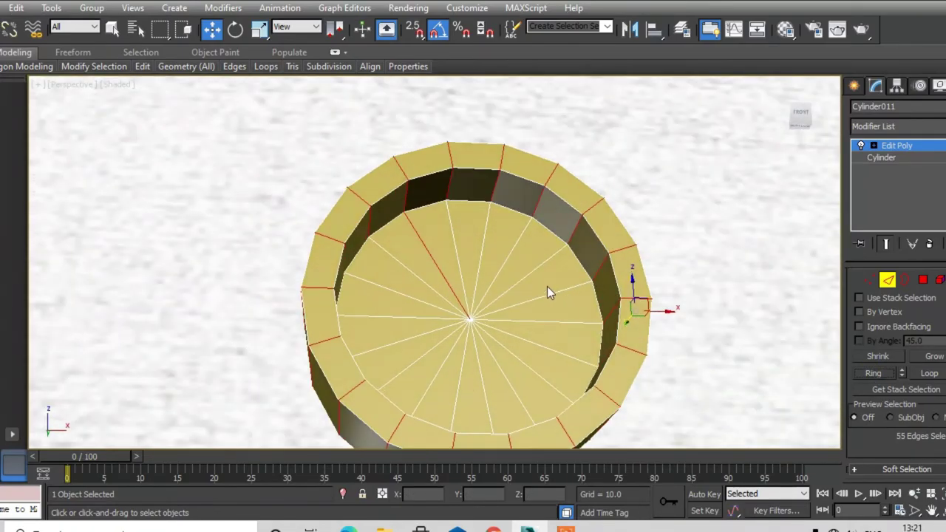
key(alt+w)
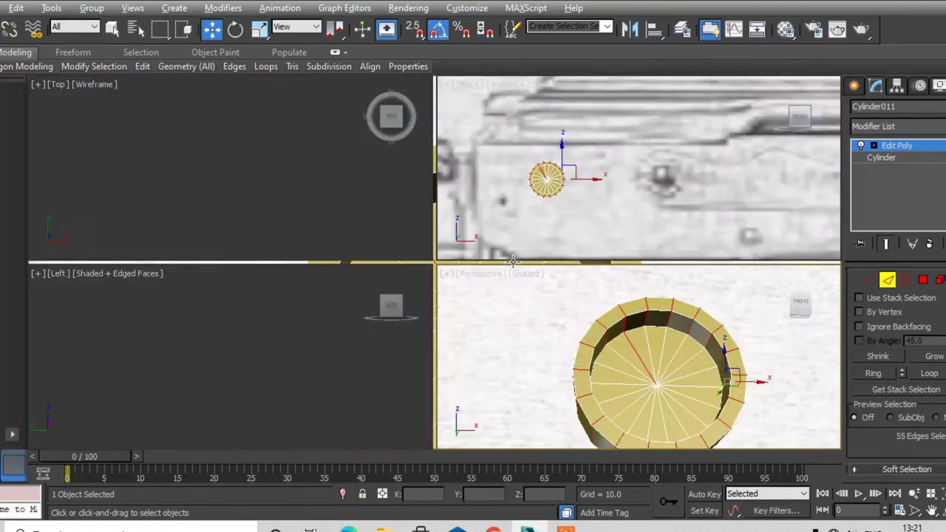
key(alt+w)
scroll(244, 270, up, 3)
scroll(245, 320, up, 4)
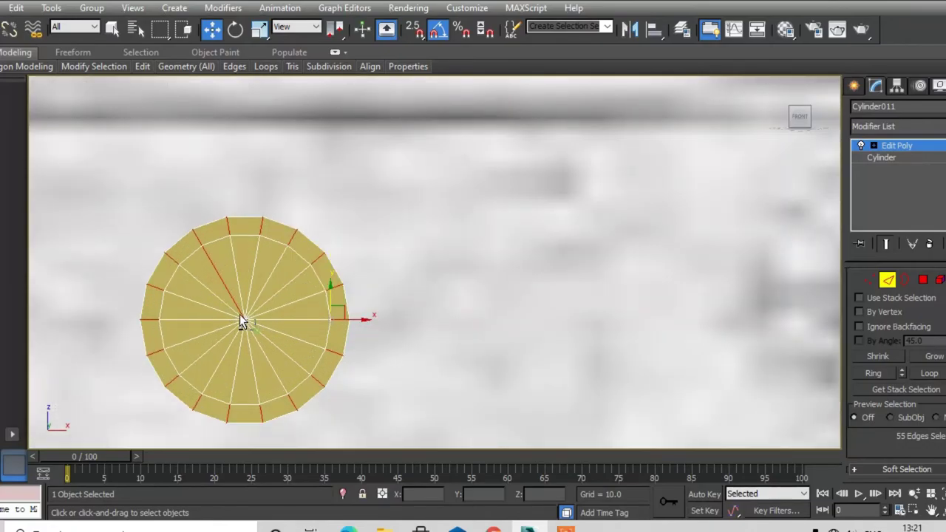
key(alt+w)
key(alt+w)
alt+middle_drag(611, 266, 604, 349)
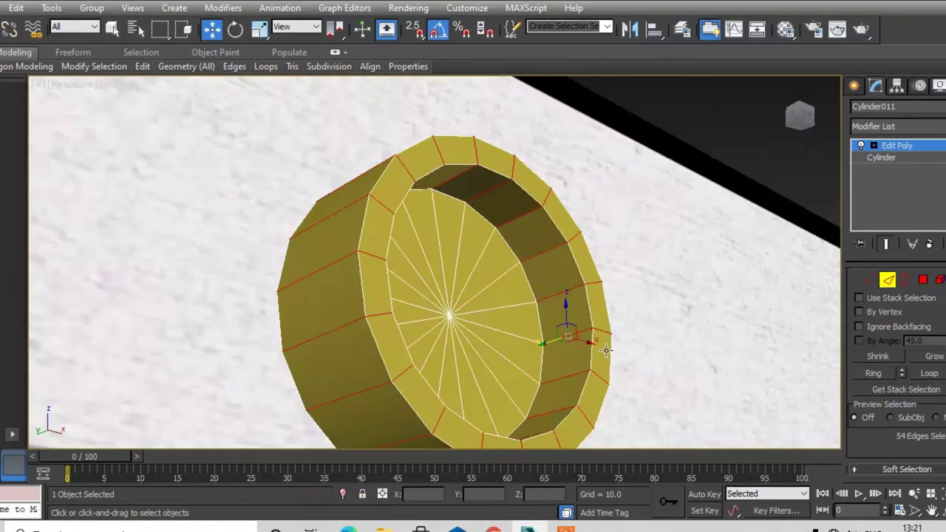
key(alt+w)
key(alt+w)
Step: Connect the ring edges with 2 segments, pinching the loops toward the rims
right_click(457, 304)
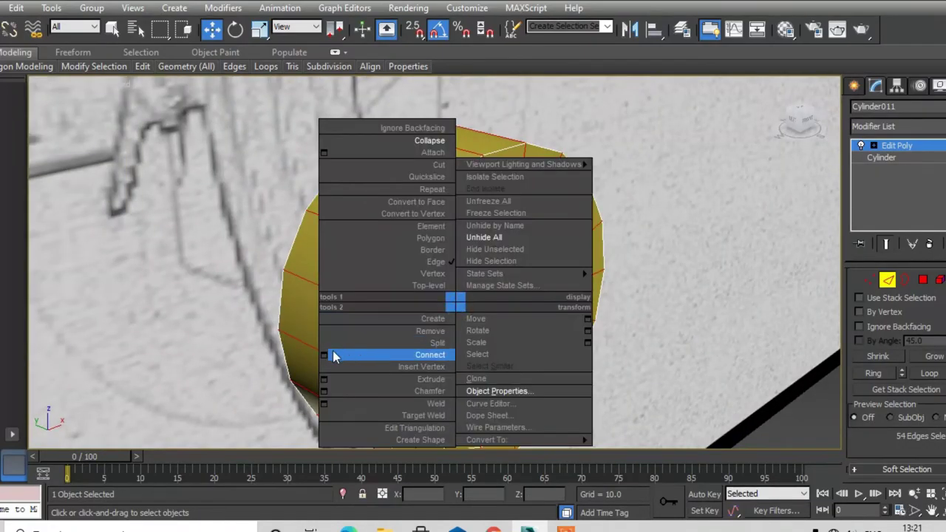
click(324, 355)
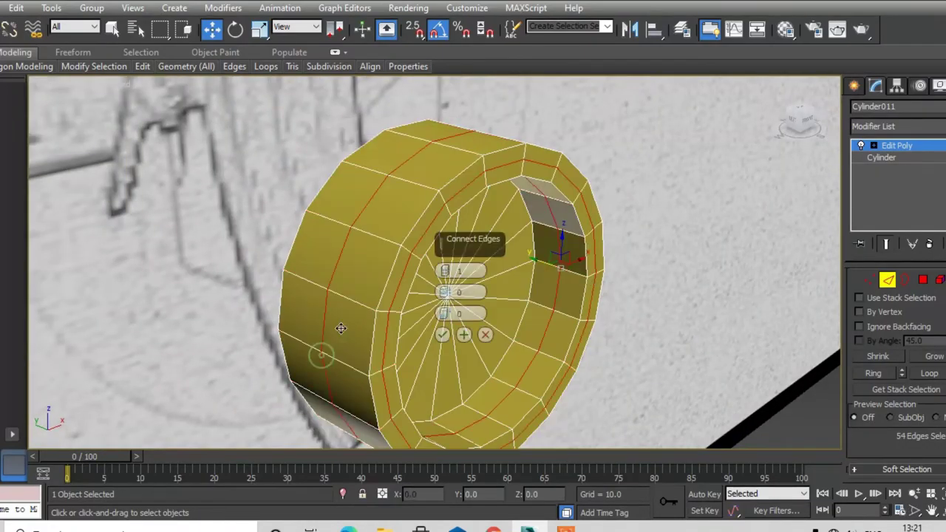
click(444, 268)
drag(444, 292, 429, 22)
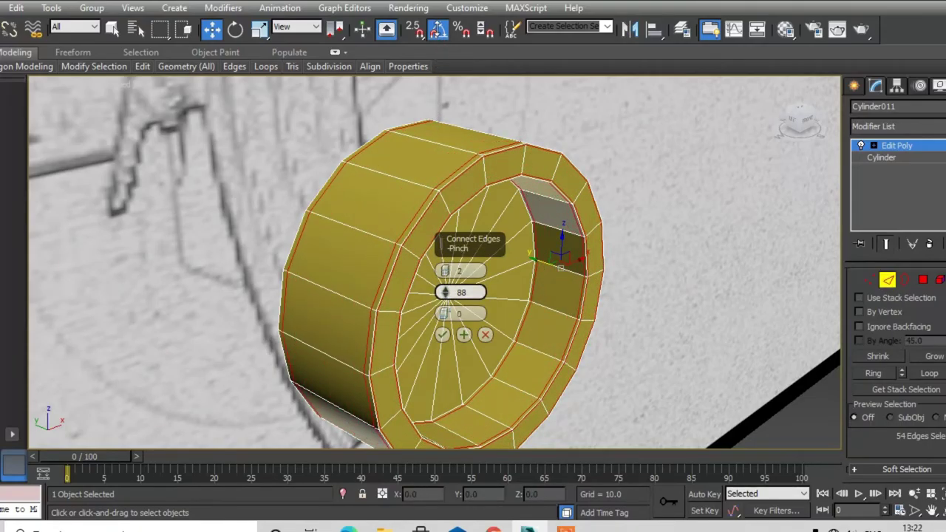
drag(423, 14, 421, 15)
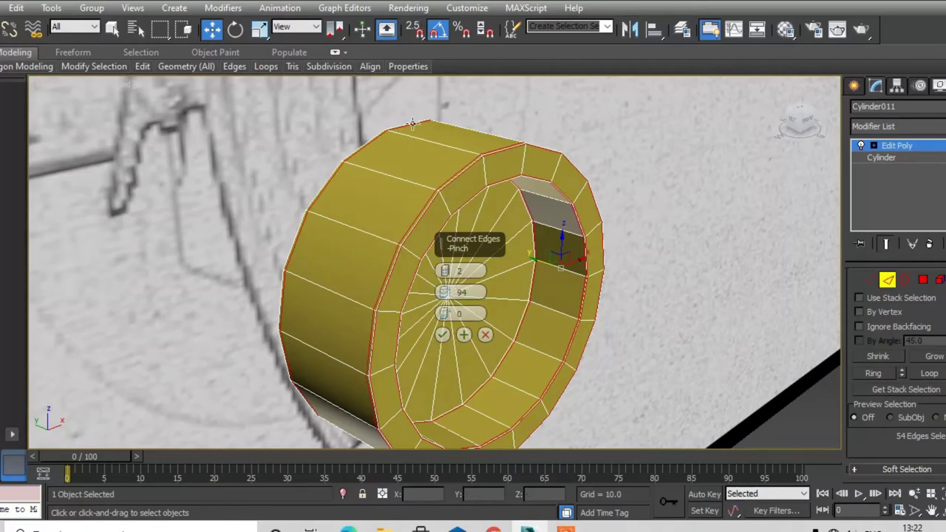
click(443, 335)
mouse_move(448, 338)
alt+middle_down()
mouse_move(515, 327)
mouse_move(481, 313)
alt+middle_up()
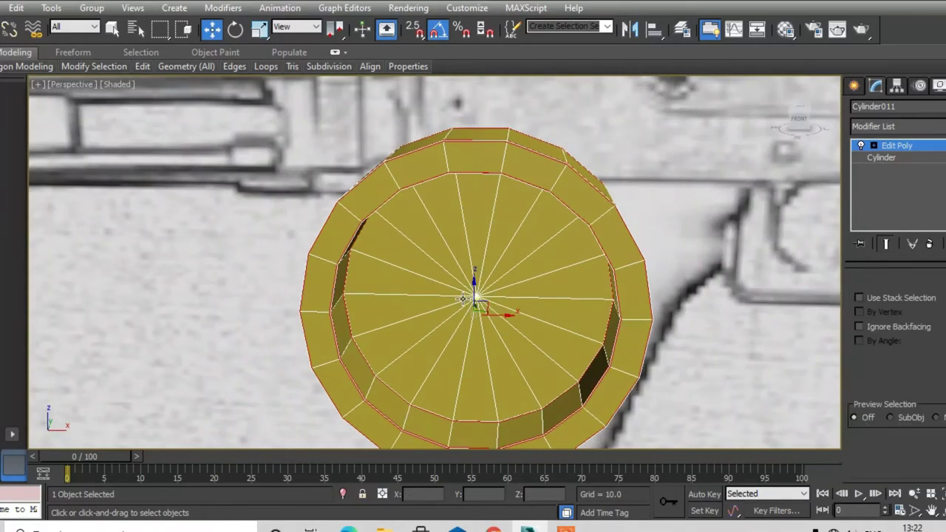
Step: Add a connecting loop across the cap's radial edges around the centre vertex, shifted outward
key(1)
scroll(467, 301, up, 3)
click(484, 294)
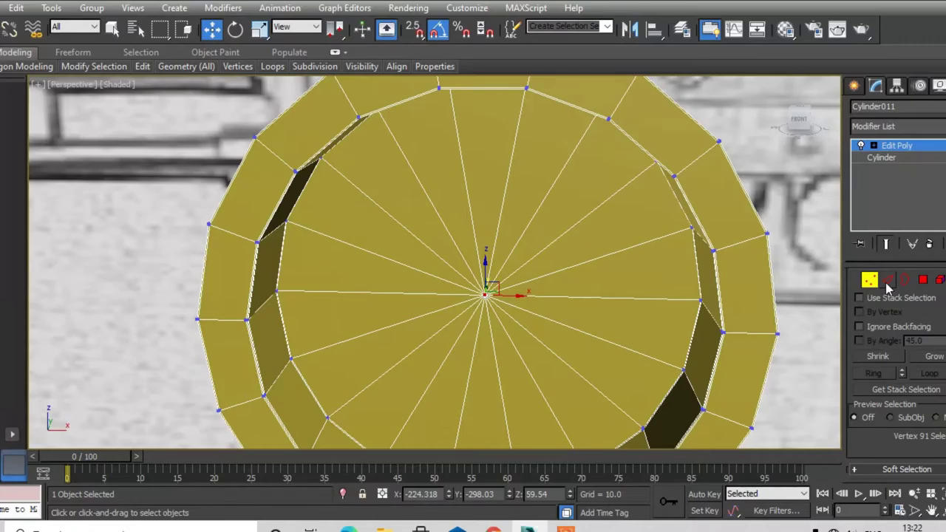
ctrl+click(888, 281)
right_click(538, 293)
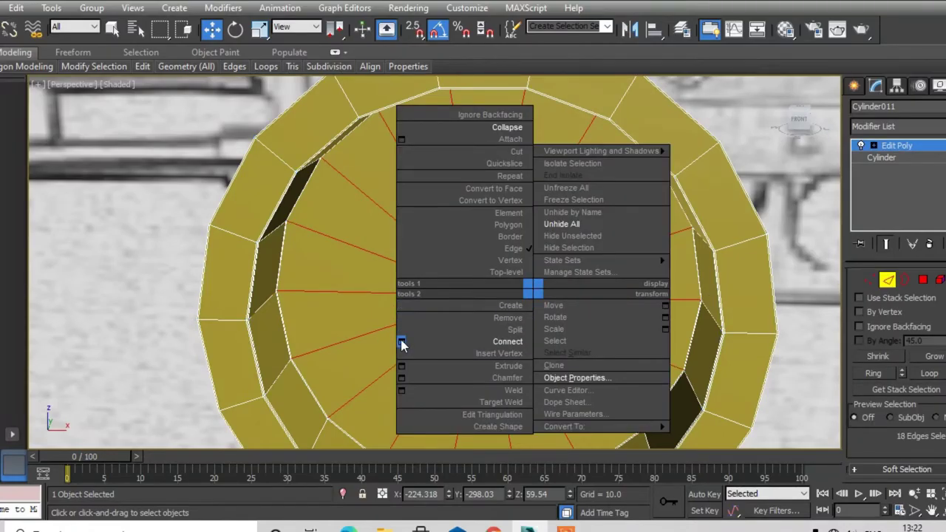
click(400, 341)
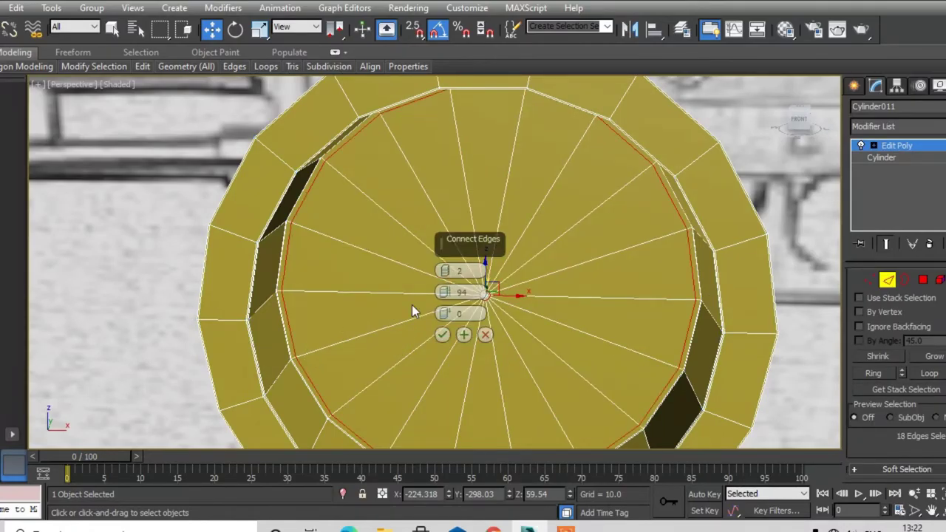
drag(445, 290, 444, 280)
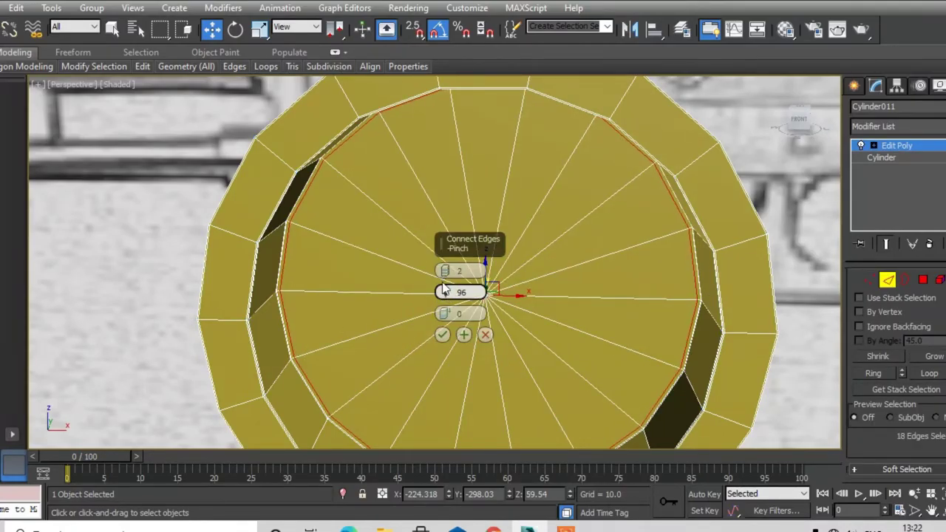
click(442, 335)
scroll(442, 335, down, 4)
alt+middle_drag(444, 325, 602, 290)
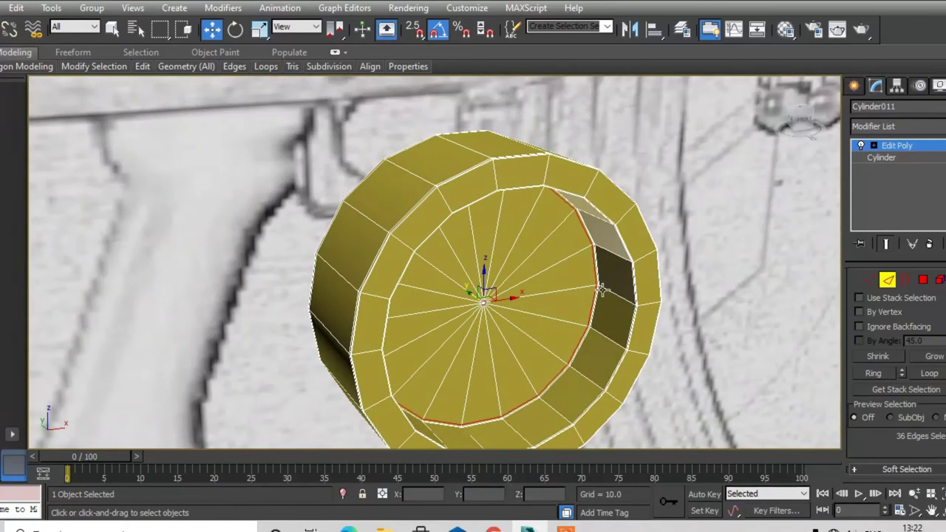
click(899, 147)
click(873, 126)
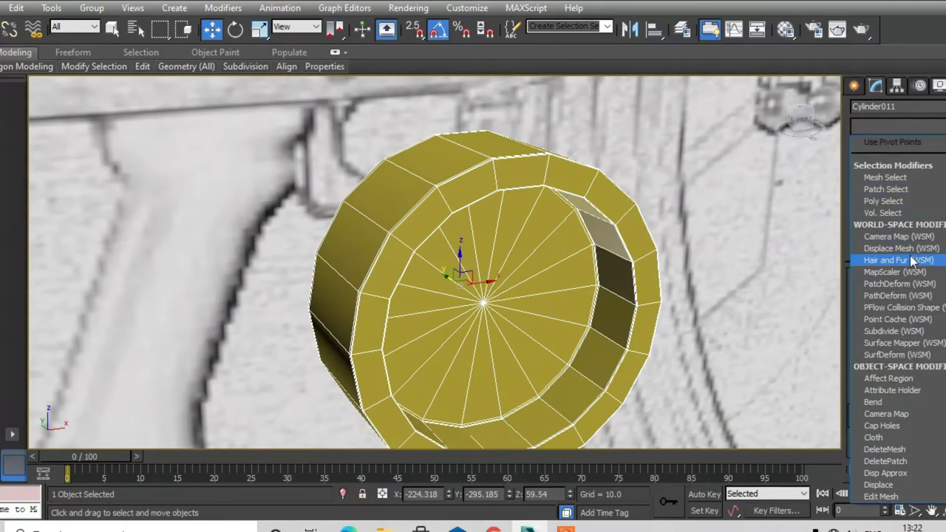
Step: Add TurboSmooth at 1 iteration to the cylinder and set its object colour to black
key(t)
click(898, 295)
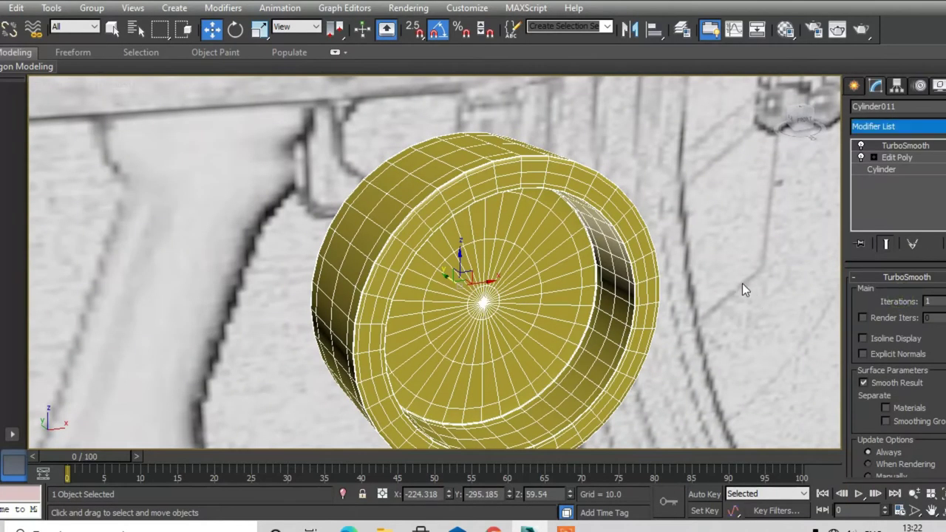
click(742, 283)
click(577, 311)
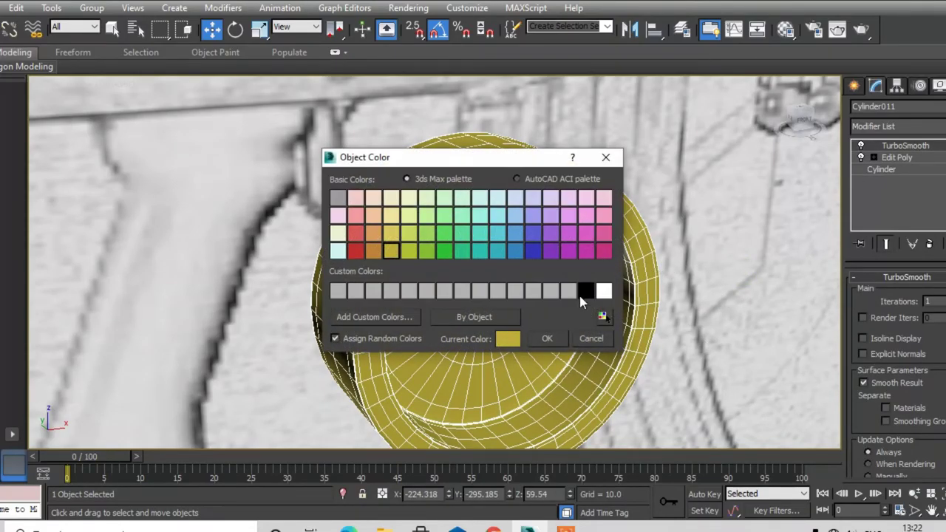
click(583, 291)
click(694, 332)
Step: Assign the grey material to the cylinder in the Material Editor
drag(702, 320, 596, 394)
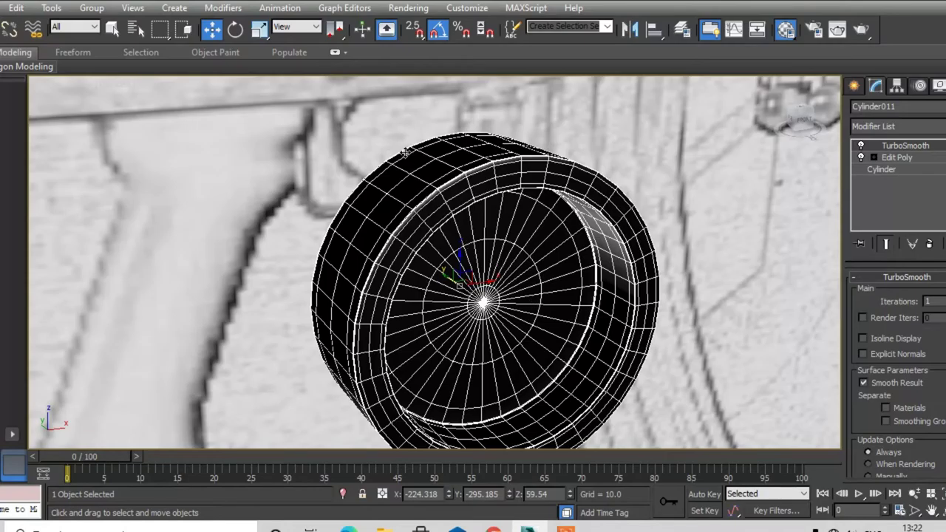
key(m)
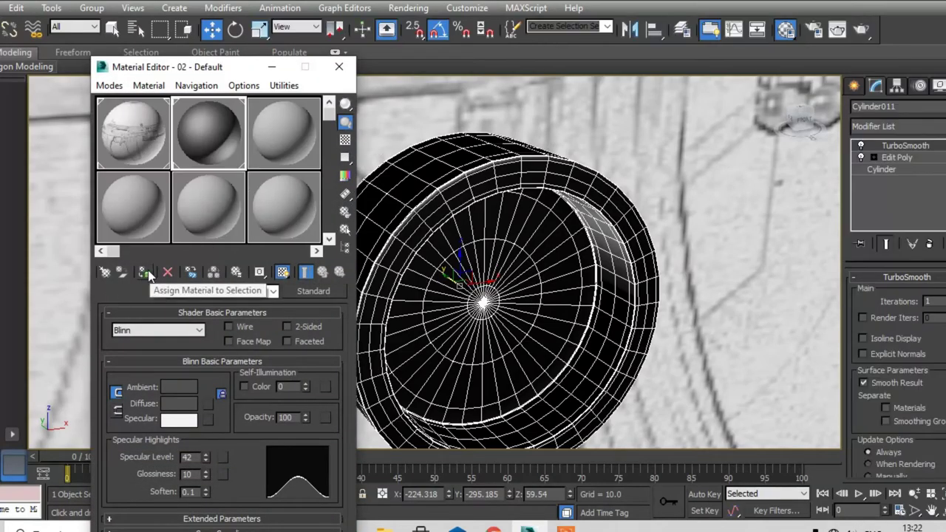
click(145, 273)
Step: Close the Material Editor and unhide all the hidden rifle parts
click(338, 66)
click(659, 118)
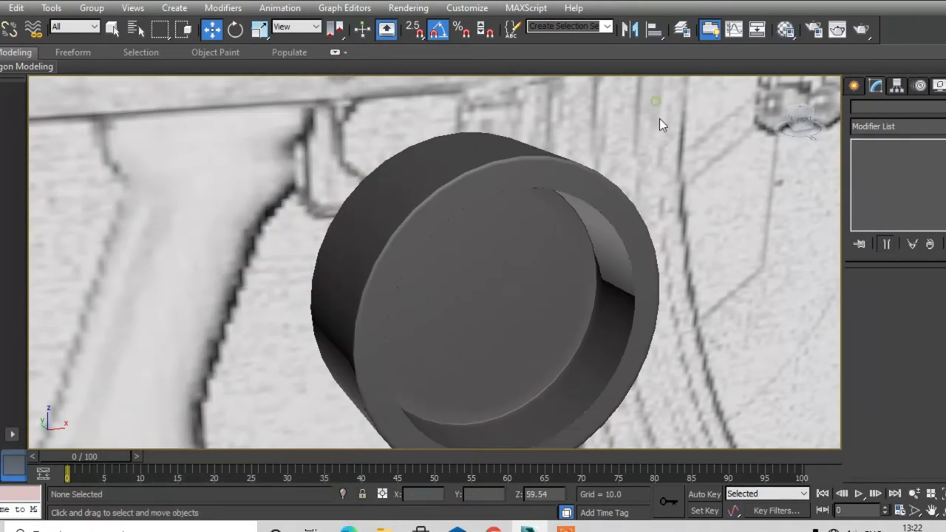
scroll(679, 222, down, 3)
right_click(378, 169)
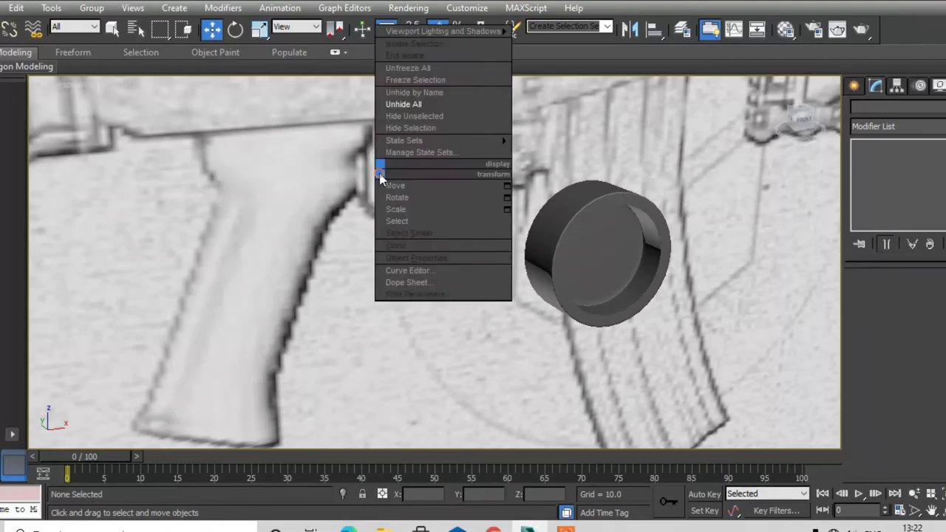
click(406, 104)
scroll(470, 175, up, 4)
scroll(484, 190, up, 3)
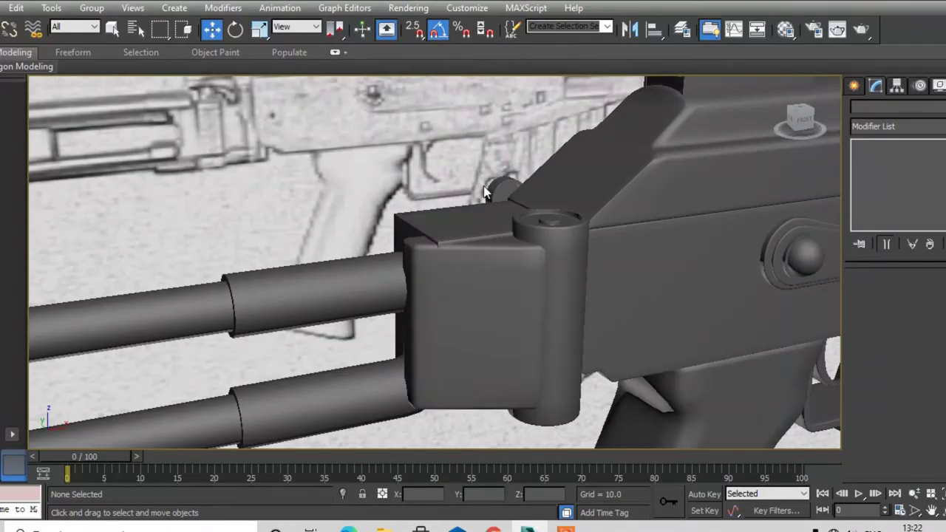
Step: Move the small cylinder Cylinder011 along Y onto the side of the rifle's receiver
click(489, 186)
key(alt+w)
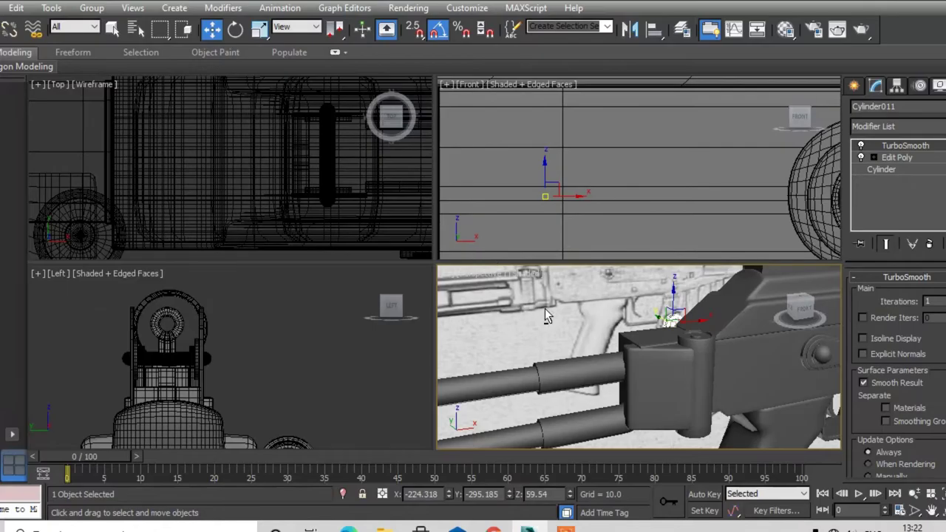
key(alt+w)
scroll(525, 251, up, 3)
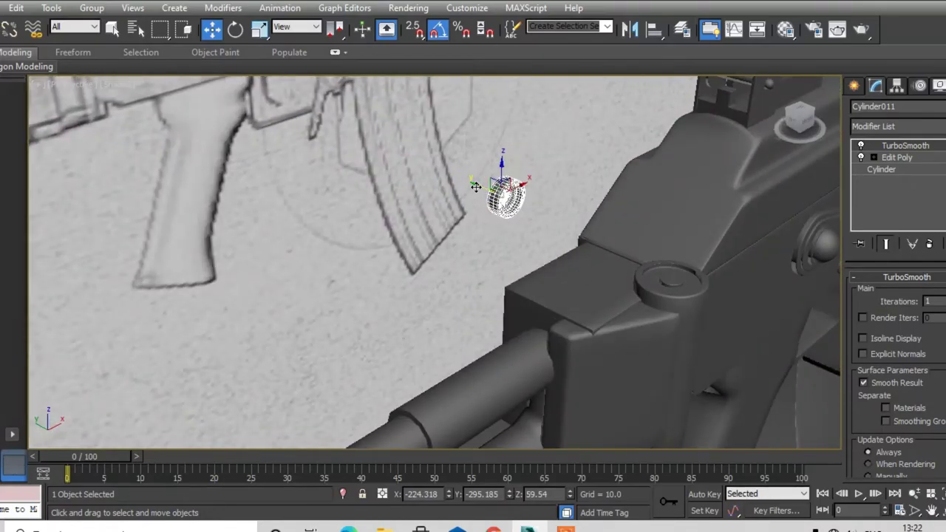
drag(475, 187, 807, 315)
scroll(807, 315, up, 5)
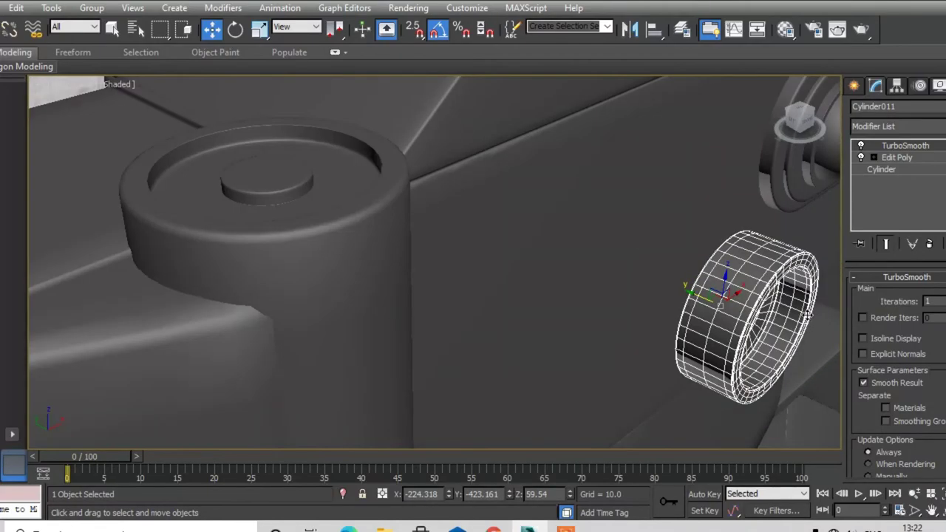
middle_drag(807, 316, 672, 289)
scroll(530, 255, up, 3)
scroll(536, 268, up, 2)
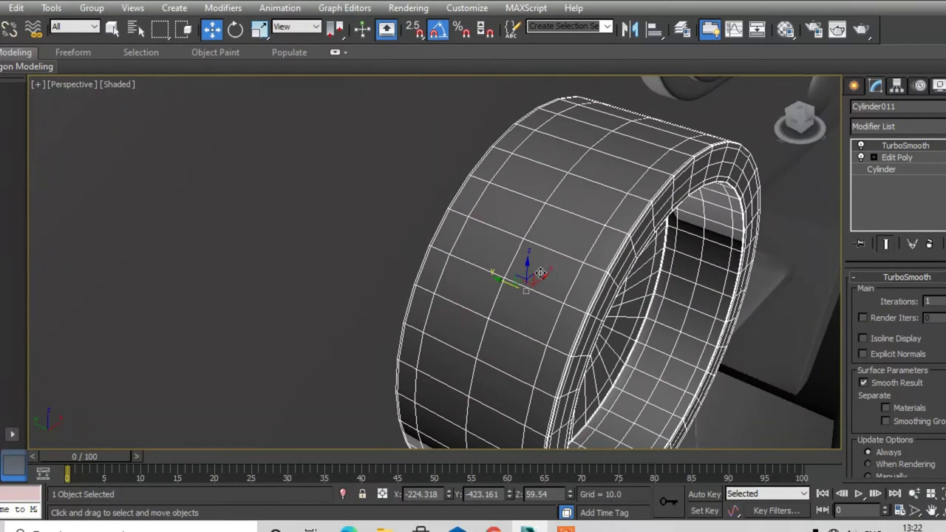
mouse_move(503, 281)
mouse_down()
mouse_move(281, 171)
mouse_move(188, 149)
mouse_move(199, 144)
mouse_up()
scroll(348, 334, down, 2)
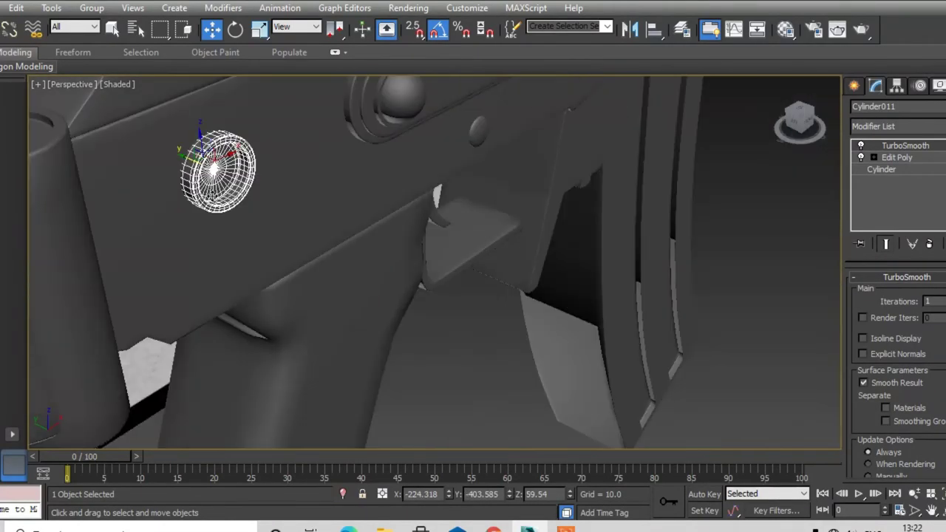
scroll(347, 335, down, 2)
click(391, 394)
scroll(398, 370, down, 2)
Step: Clone the rivet cylinder as Cylinder012 and turn the copy around 180°
scroll(392, 366, down, 2)
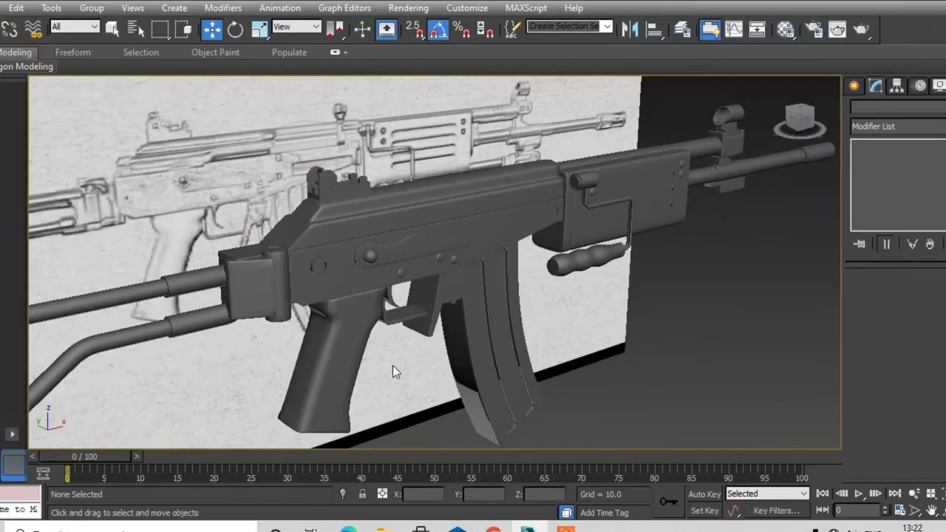
scroll(291, 354, up, 3)
scroll(280, 353, down, 2)
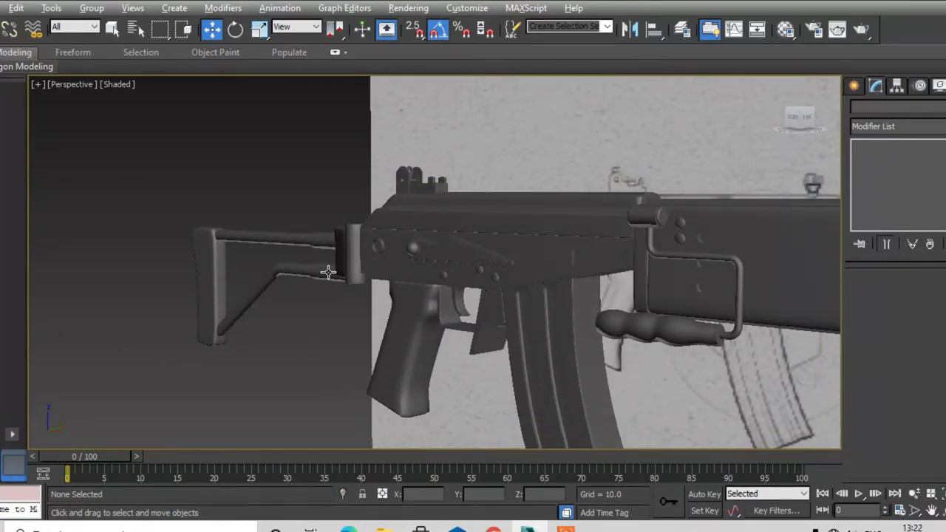
scroll(340, 272, up, 3)
scroll(362, 274, up, 3)
click(357, 233)
mouse_move(357, 234)
alt+middle_down()
mouse_move(492, 323)
mouse_move(388, 274)
alt+middle_up()
mouse_move(332, 246)
shift+mouse_down()
mouse_move(147, 225)
mouse_move(193, 248)
shift+mouse_up()
click(479, 324)
key(e)
Step: Slide the turned copy up along the beam into place on the receiver
key(w)
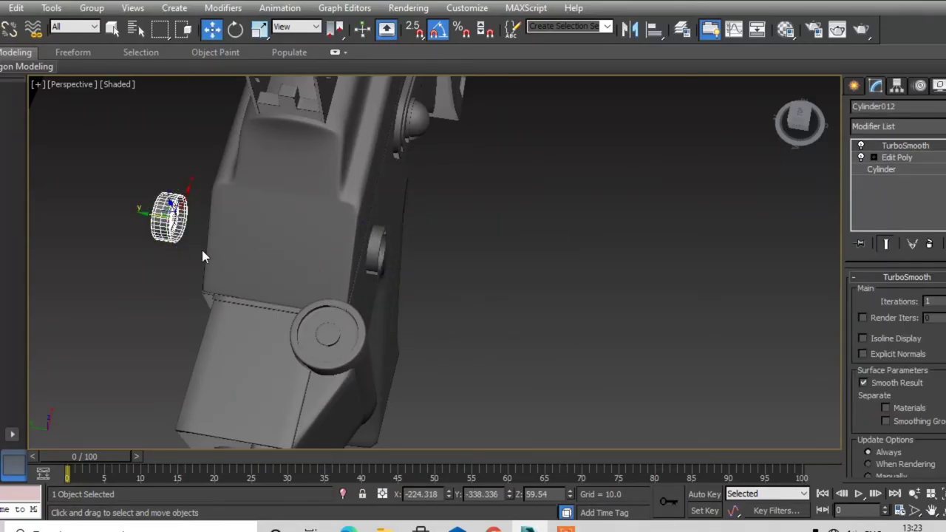
alt+middle_drag(201, 247, 166, 221)
drag(155, 260, 251, 181)
scroll(251, 181, up, 2)
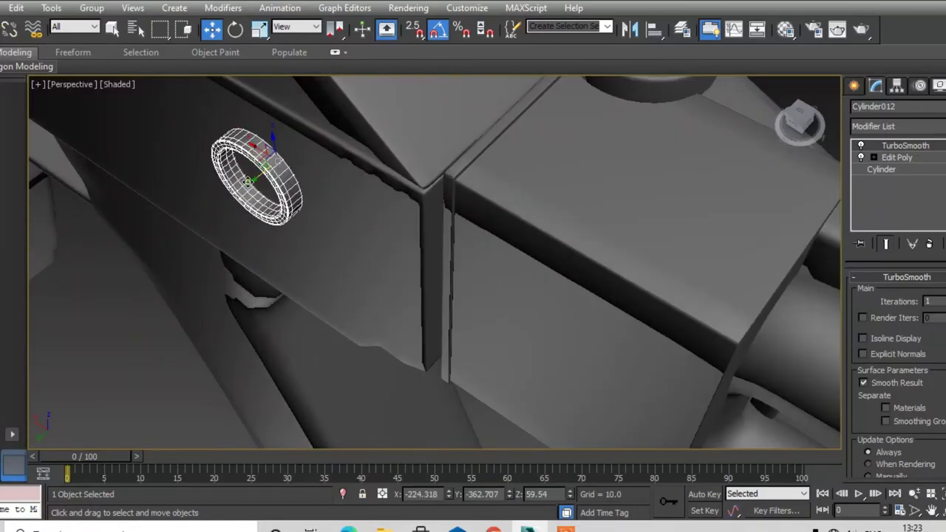
click(129, 316)
scroll(158, 313, down, 3)
scroll(240, 310, down, 3)
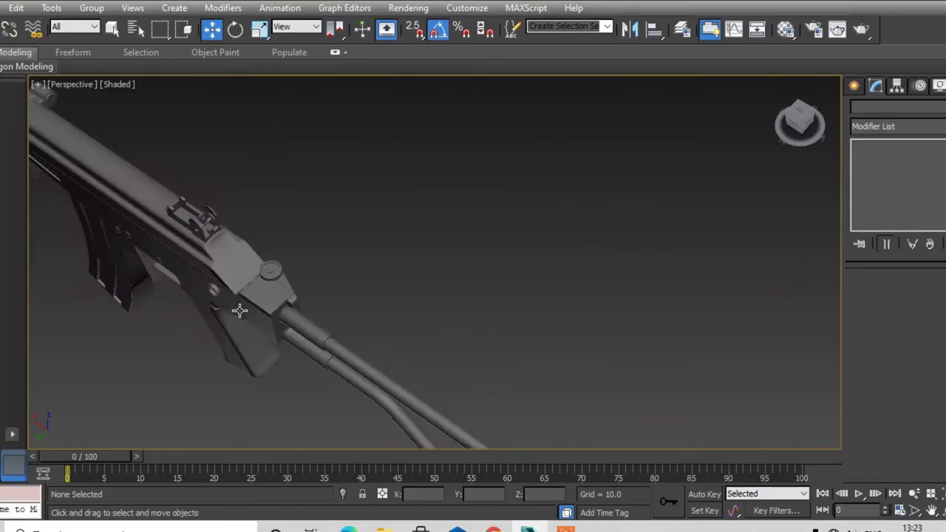
alt+middle_drag(240, 310, 67, 281)
scroll(67, 280, up, 1)
scroll(784, 380, up, 3)
mouse_move(784, 380)
middle_down()
mouse_move(528, 309)
mouse_move(399, 288)
middle_up()
scroll(528, 309, down, 2)
middle_drag(439, 345, 412, 339)
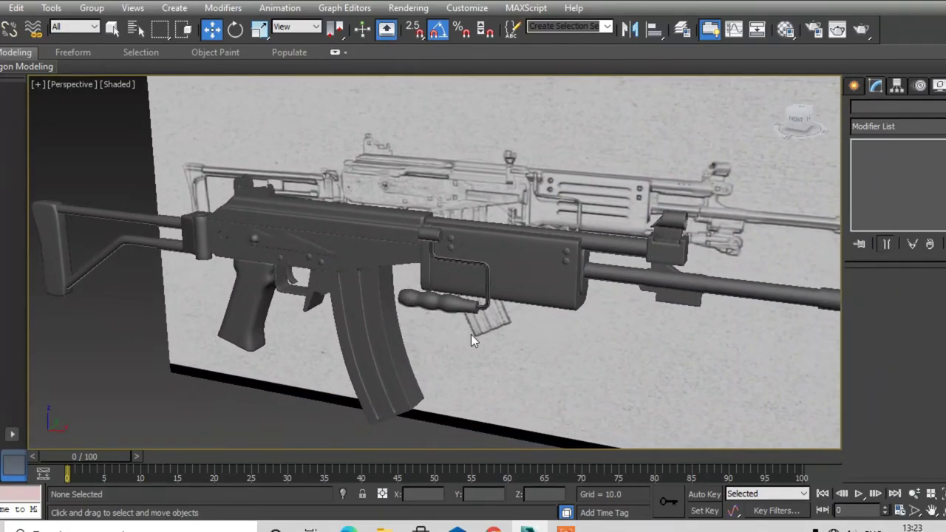
scroll(232, 237, up, 3)
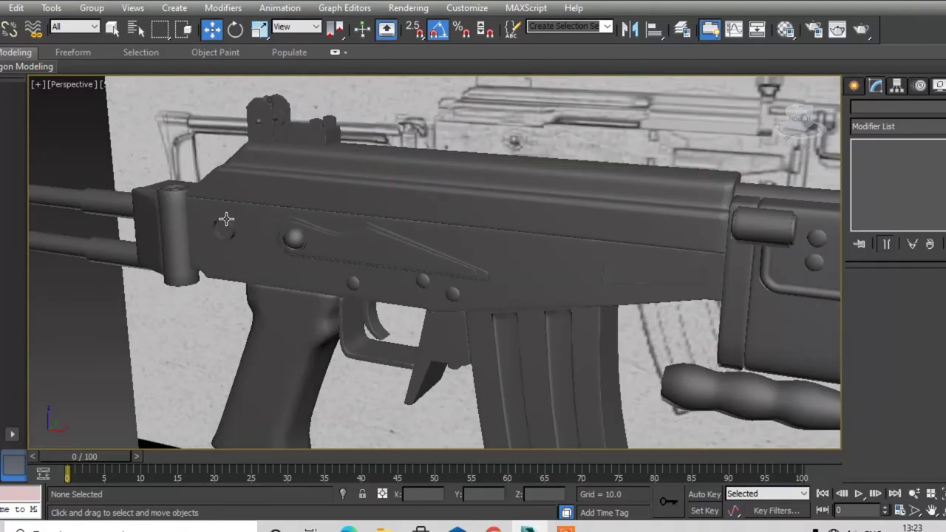
Step: In Front view, clone the pin across toward the front sight as Cylinder013
click(226, 219)
key(alt+w)
key(alt+w)
key(z)
scroll(621, 258, down, 3)
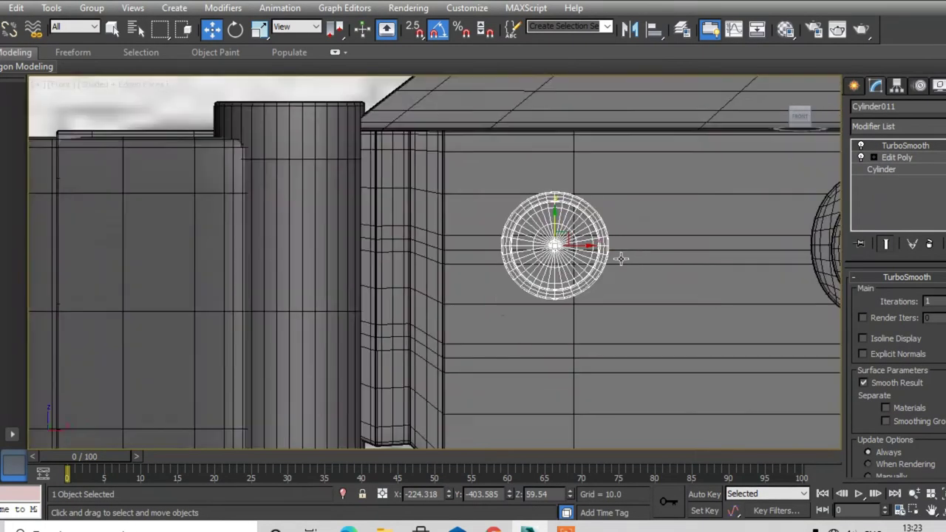
scroll(621, 258, down, 5)
middle_drag(621, 258, 250, 274)
middle_drag(347, 276, 288, 291)
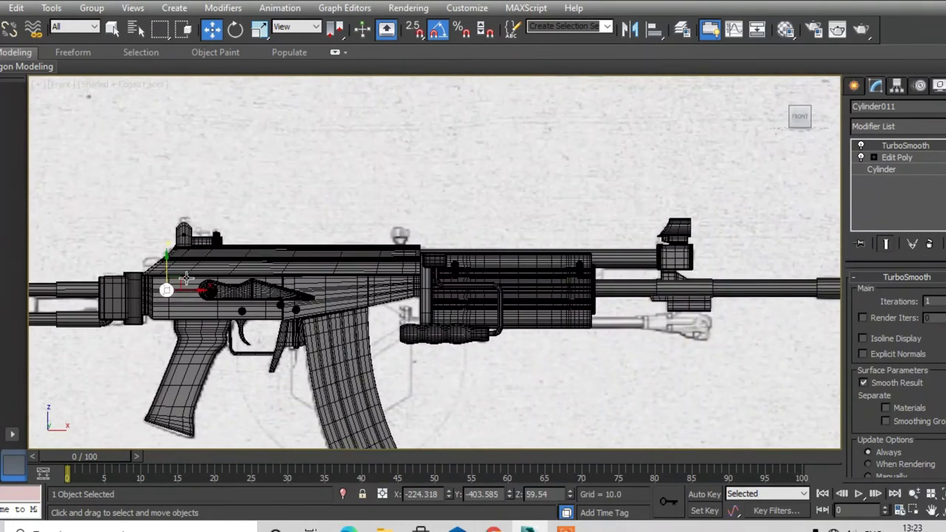
shift+drag(191, 294, 717, 295)
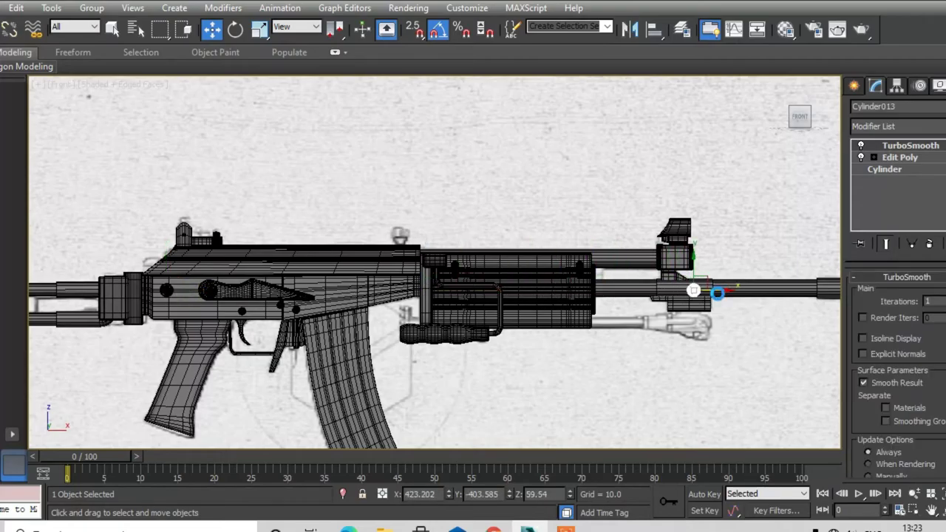
click(474, 320)
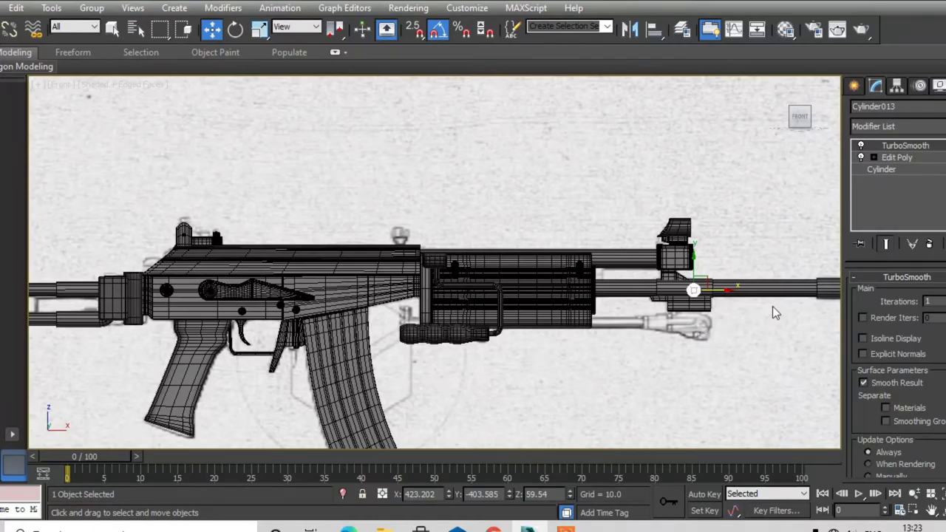
Step: Move the pin copy down onto the lower block and scale it to half size
key(alt+w)
key(alt+w)
scroll(695, 288, up, 4)
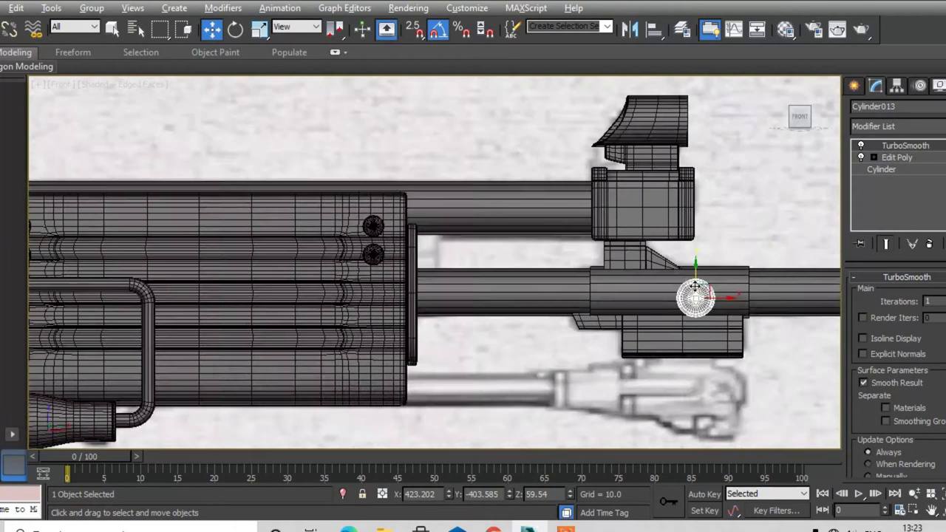
scroll(695, 288, up, 3)
drag(704, 299, 745, 432)
key(r)
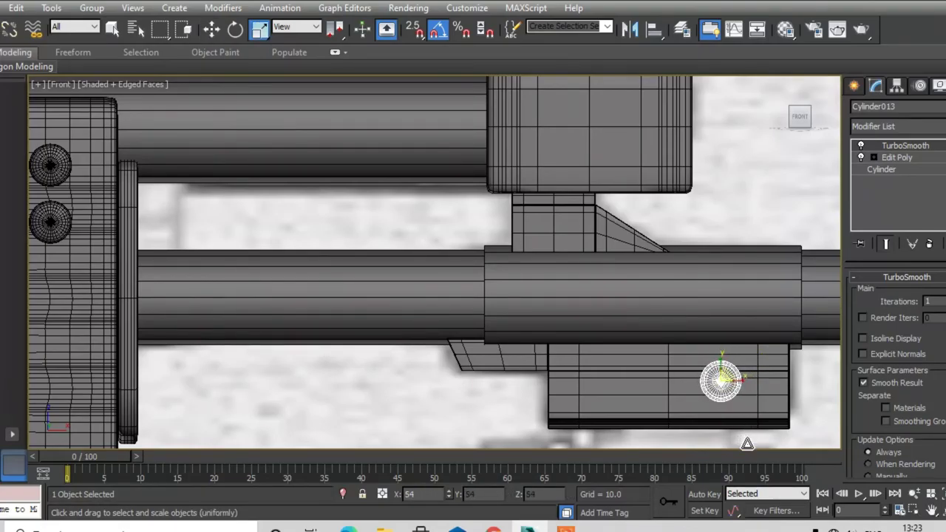
key(w)
scroll(752, 383, up, 2)
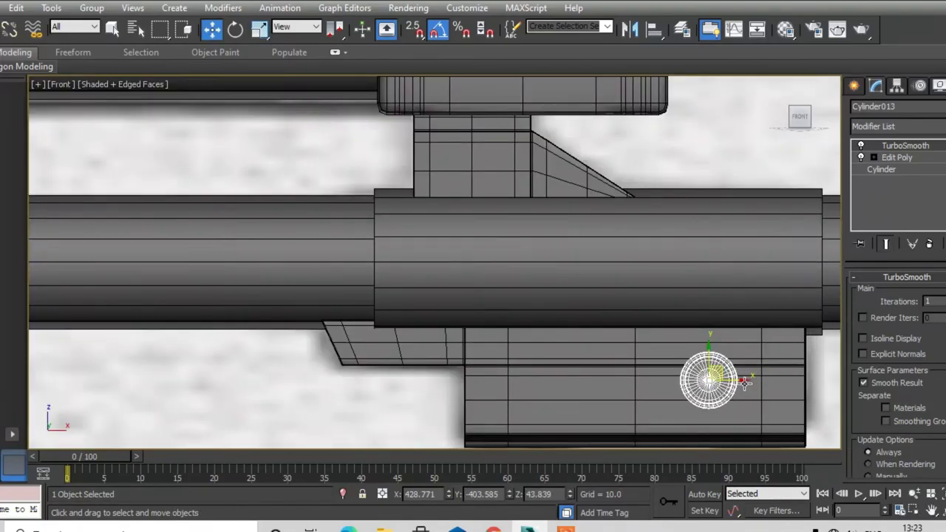
Step: Clone a second pin, Cylinder014, to the left beside it on the lower block
click(712, 382)
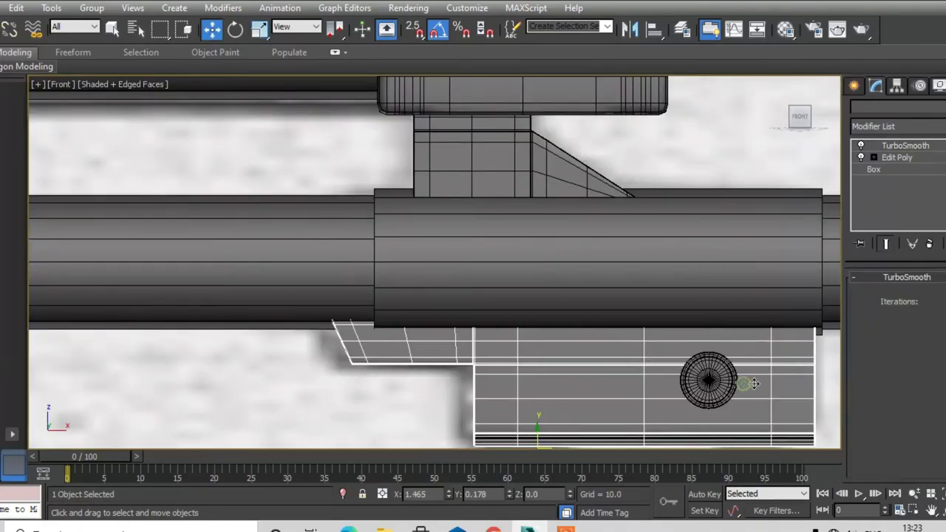
click(712, 382)
mouse_move(712, 382)
mouse_down()
mouse_move(721, 380)
mouse_move(573, 367)
mouse_up()
click(477, 322)
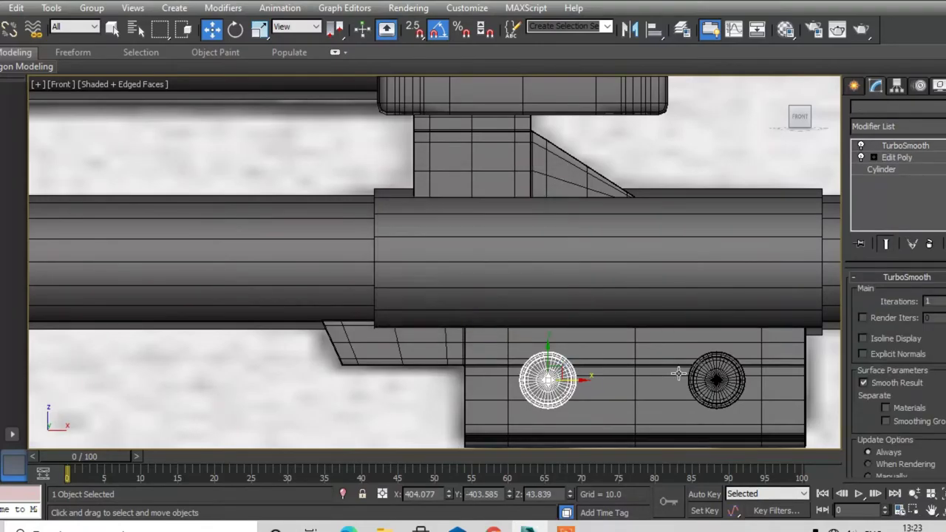
key(alt+w)
key(alt+w)
Step: Slide the two selected bolt-head cylinders along the bracket wall
key(z)
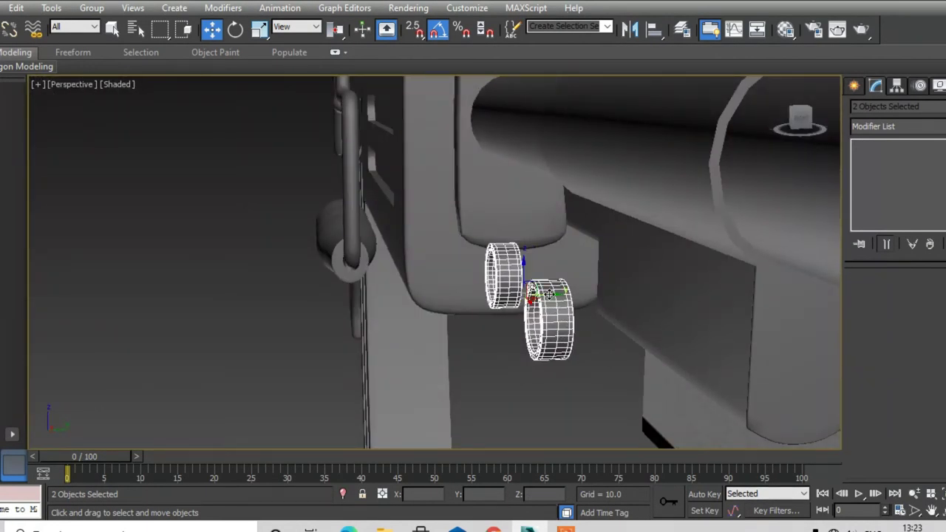
drag(550, 294, 684, 303)
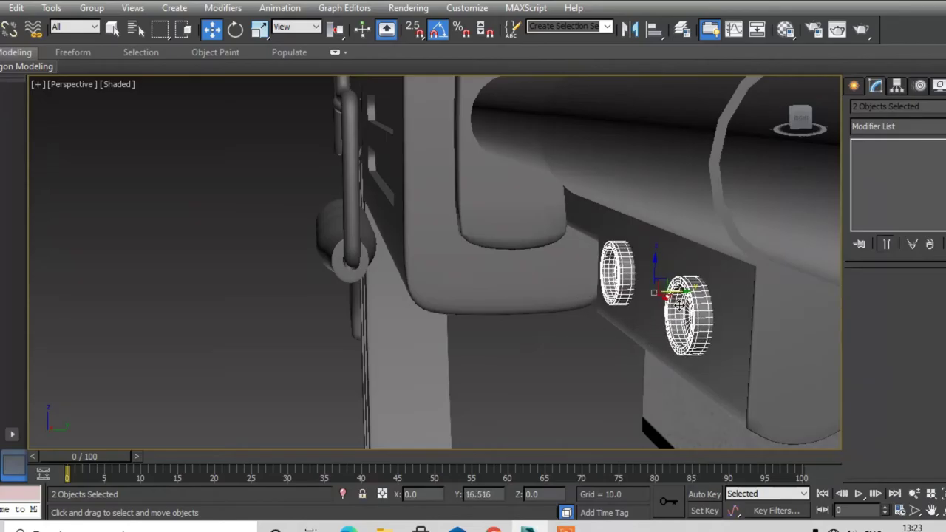
scroll(678, 310, up, 2)
scroll(694, 312, up, 1)
drag(675, 279, 675, 279)
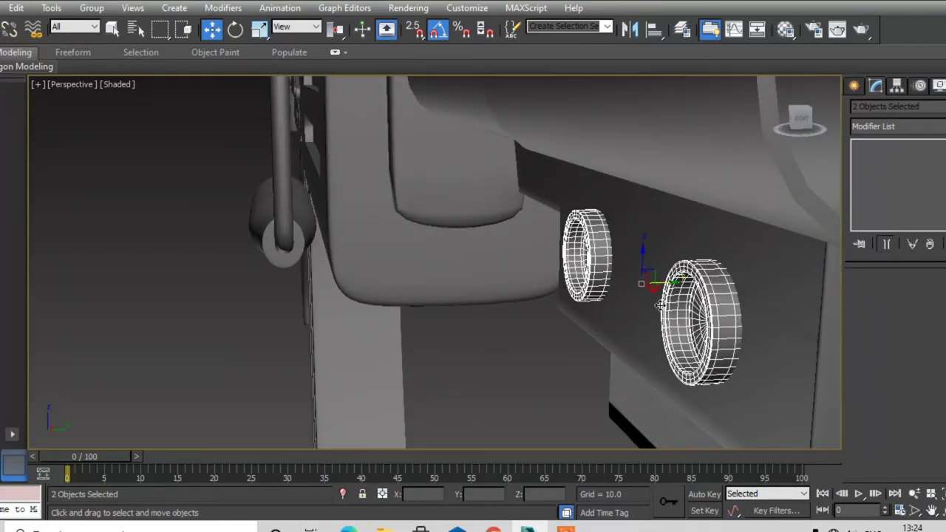
alt+middle_drag(661, 304, 677, 292)
Step: Copy the two cylinders and seat the copies on the bracket's opposite side wall
shift+drag(667, 283, 465, 283)
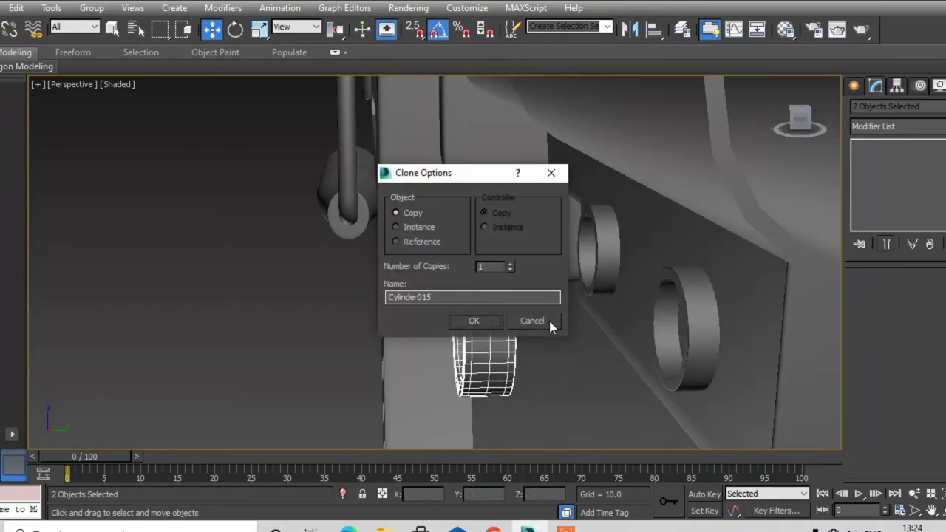
click(494, 321)
key(e)
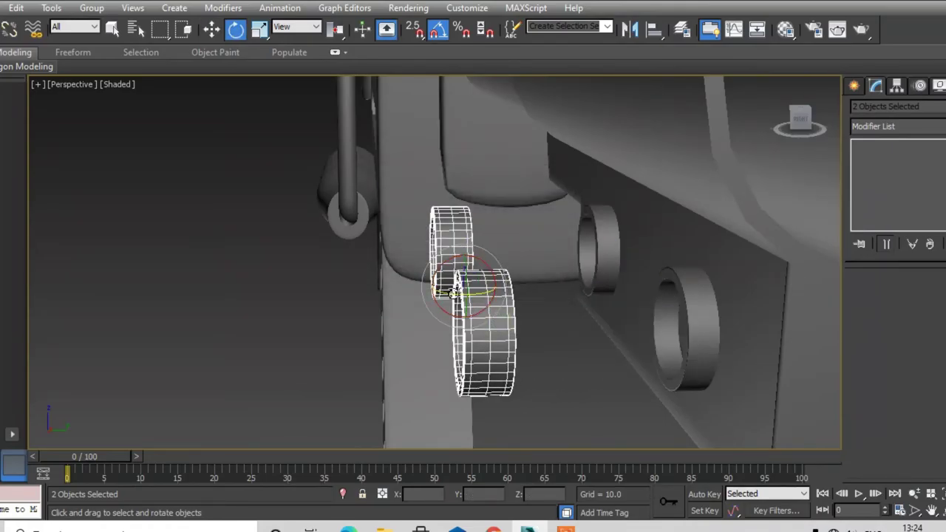
drag(452, 292, 465, 297)
key(w)
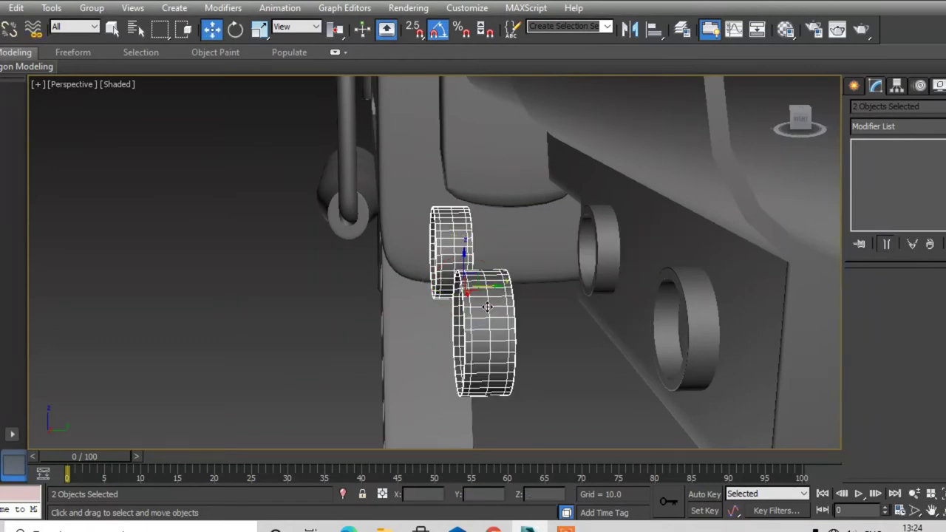
alt+middle_drag(517, 317, 490, 311)
drag(464, 284, 835, 270)
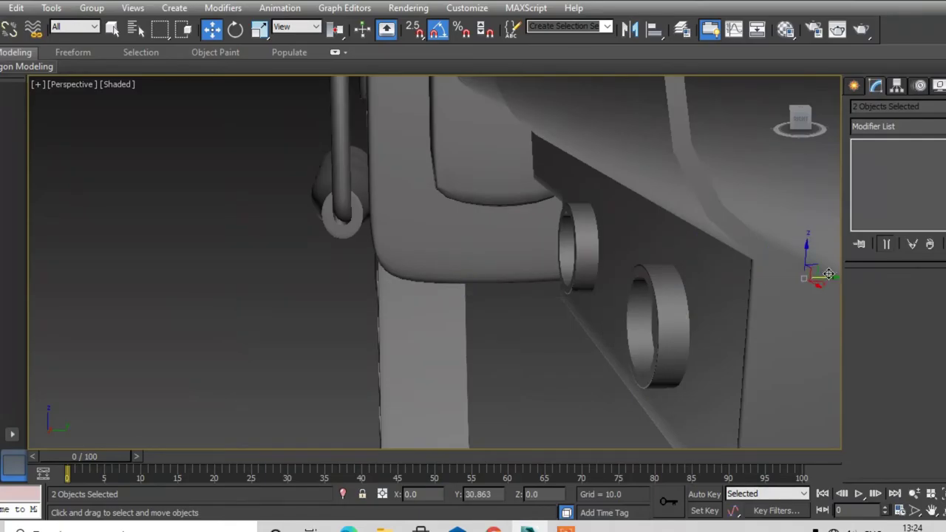
mouse_move(867, 269)
middle_down()
mouse_move(525, 305)
mouse_move(473, 294)
middle_up()
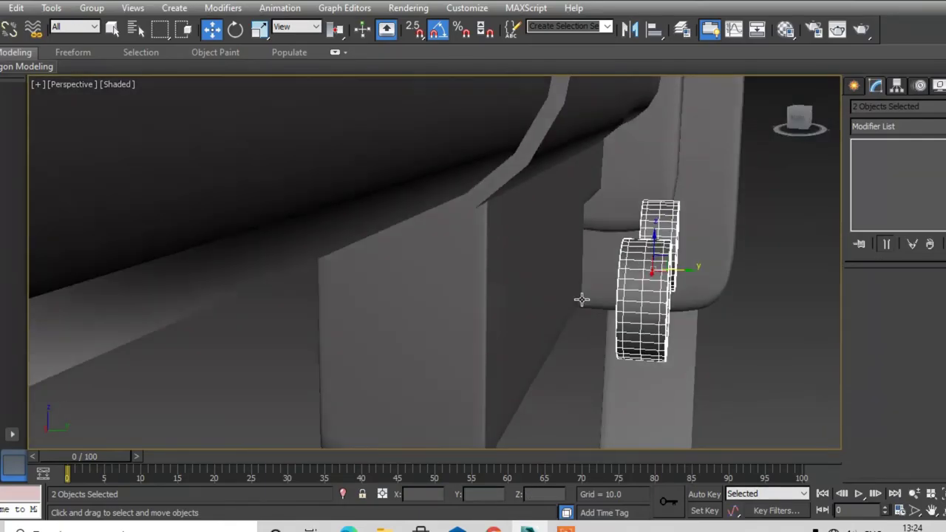
alt+middle_drag(583, 298, 674, 284)
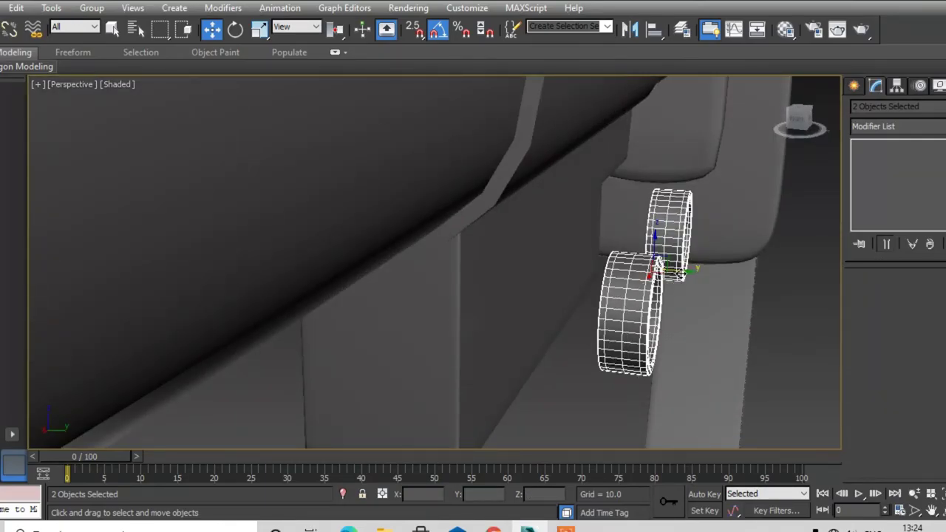
drag(676, 272, 569, 270)
mouse_move(558, 273)
alt+middle_down()
mouse_move(545, 289)
mouse_move(574, 267)
alt+middle_up()
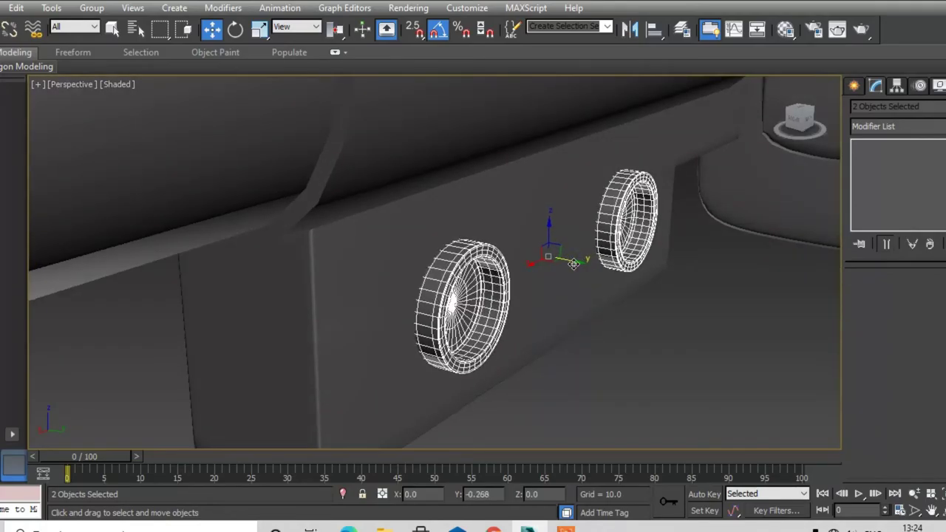
Step: Copy a bolt cylinder straight up to the sight mount as Cylinder017
click(654, 359)
scroll(653, 359, down, 3)
scroll(638, 351, down, 3)
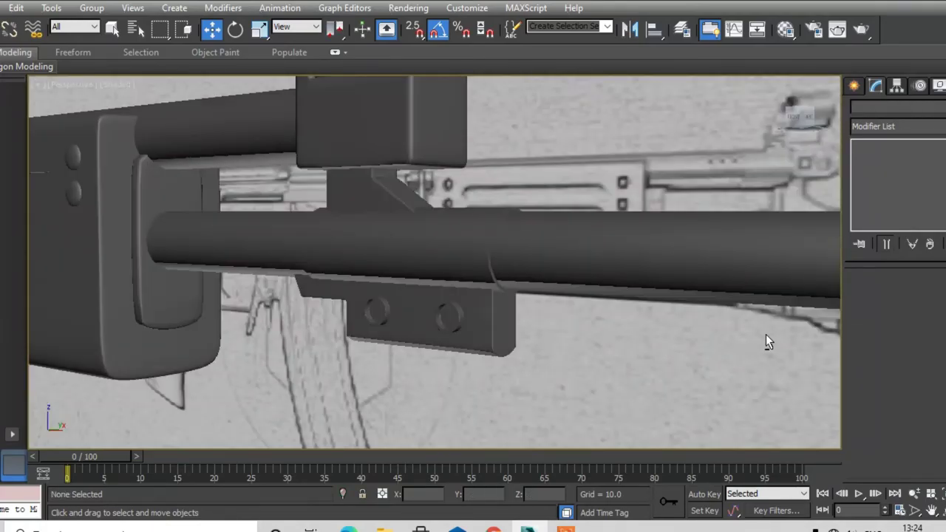
scroll(766, 334, down, 3)
scroll(529, 360, down, 2)
scroll(576, 365, up, 3)
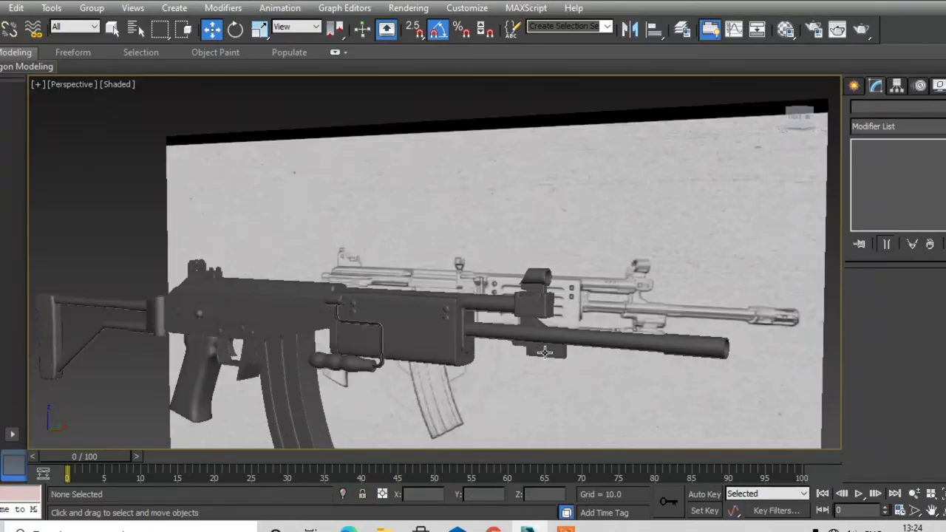
scroll(540, 352, up, 5)
alt+middle_drag(507, 342, 579, 310)
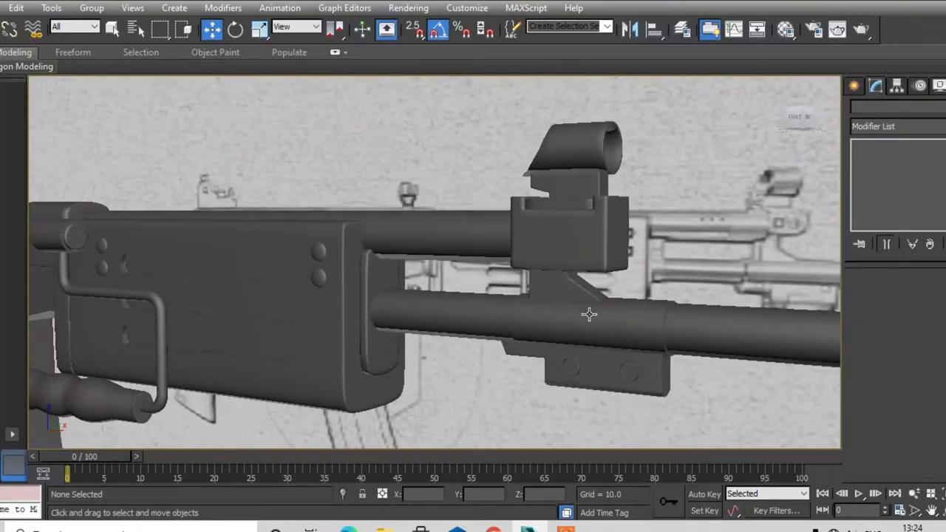
click(575, 364)
key(alt+w)
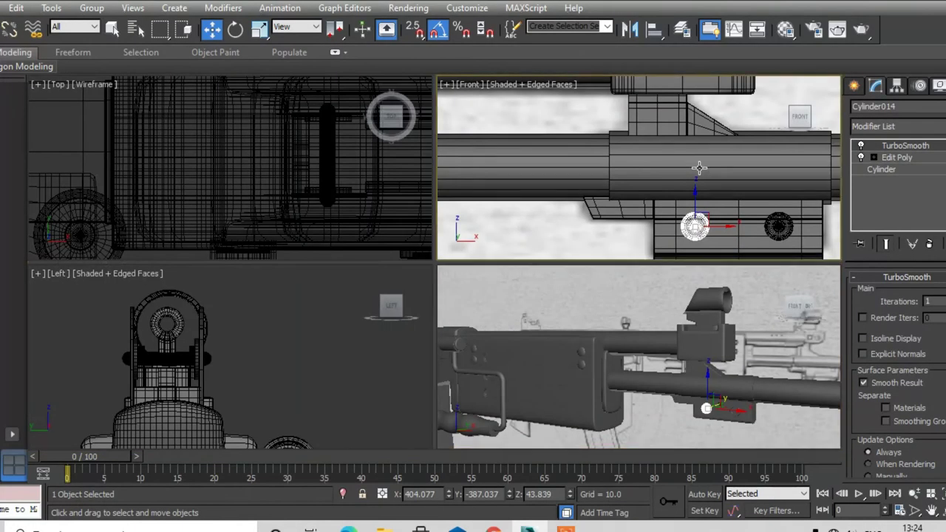
key(alt+w)
scroll(625, 306, down, 1)
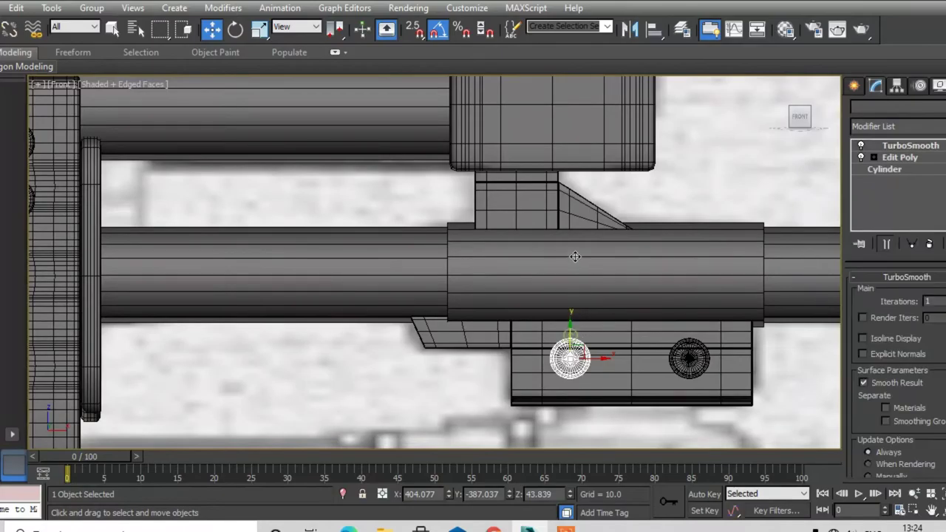
shift+drag(572, 336, 572, 176)
click(474, 321)
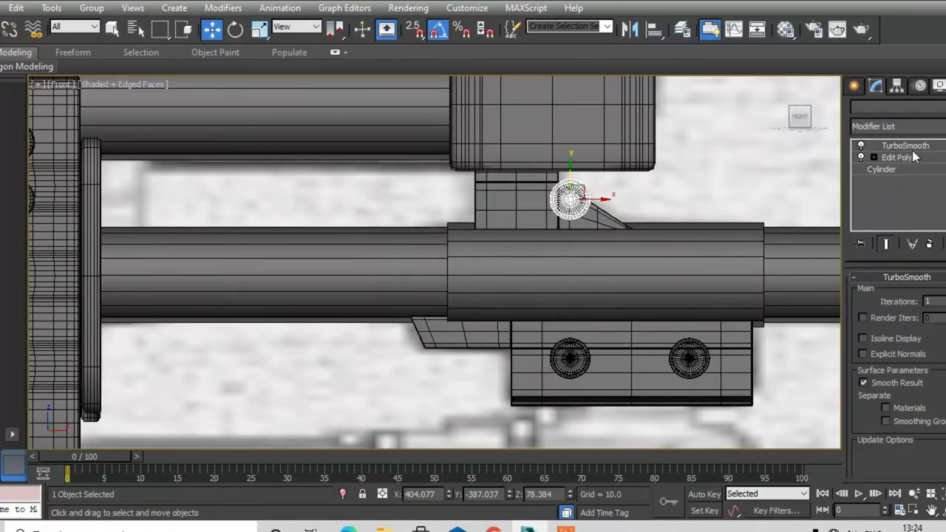
Step: Delete the TurboSmooth and Edit Poly modifiers from Cylinder017
right_click(909, 146)
click(805, 169)
right_click(891, 146)
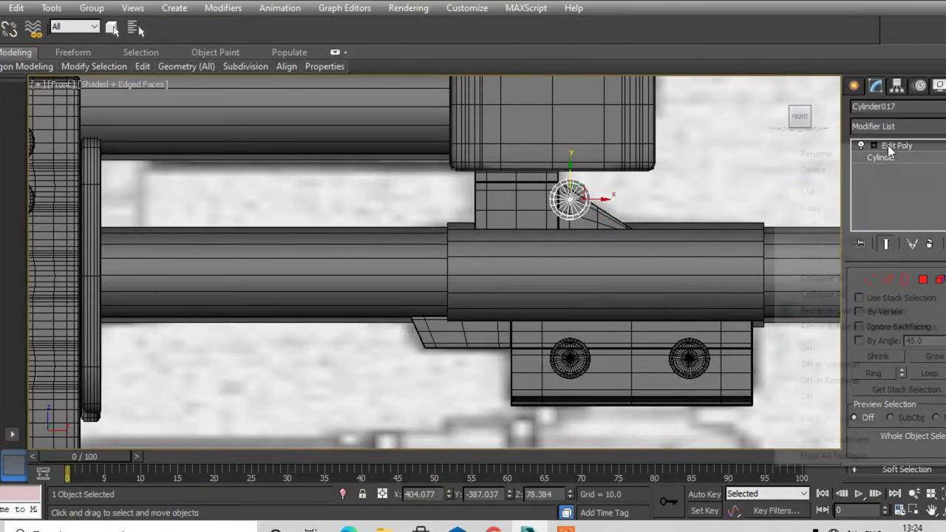
click(810, 168)
Step: Move Cylinder017 to the right, scale it up, and isolate it in view
middle_drag(591, 189, 557, 272)
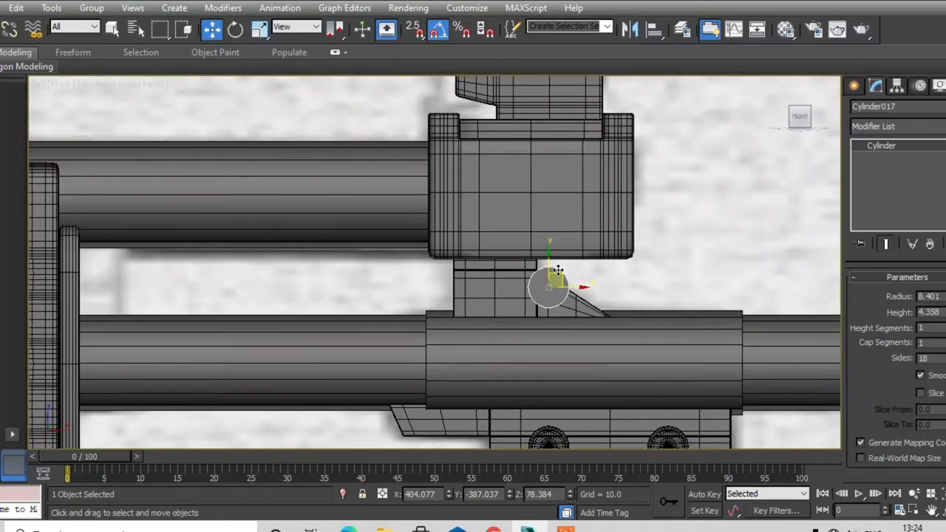
mouse_move(557, 275)
mouse_down()
mouse_move(604, 270)
mouse_move(709, 182)
mouse_move(668, 85)
mouse_up()
key(r)
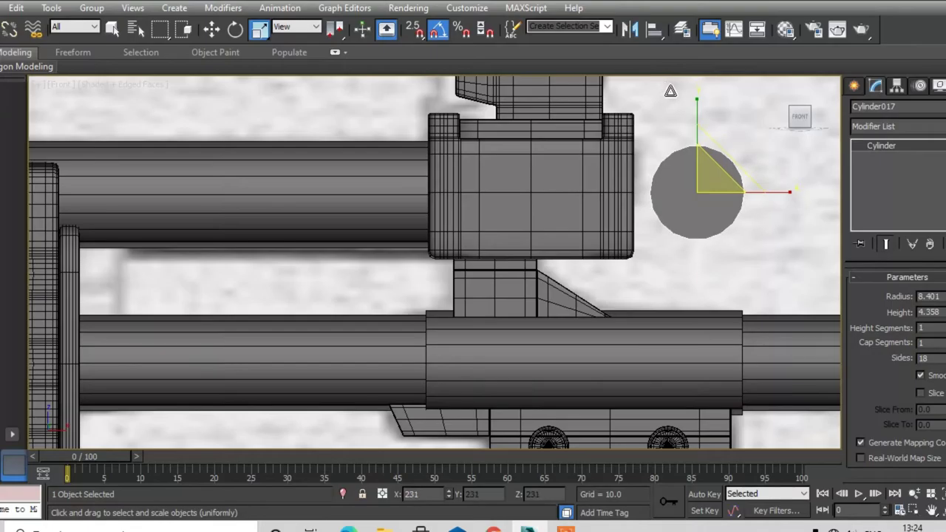
key(w)
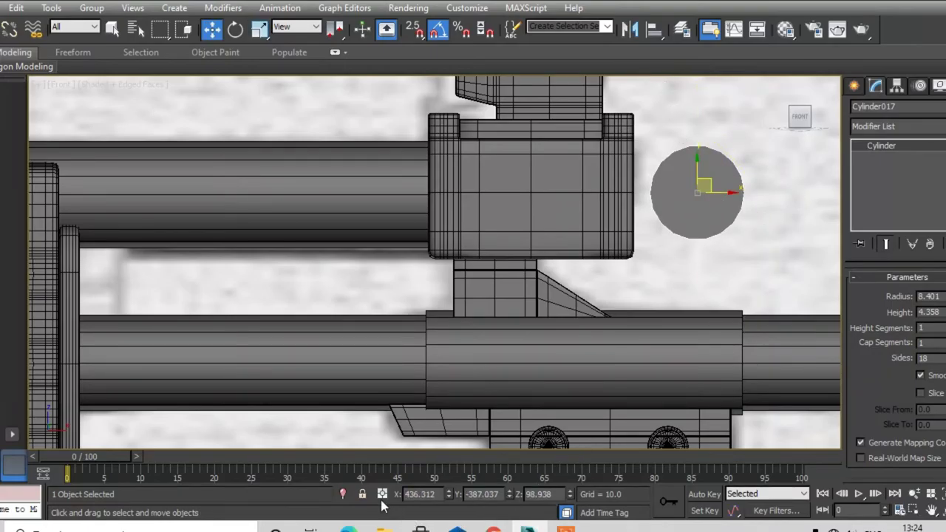
click(344, 496)
key(alt+w)
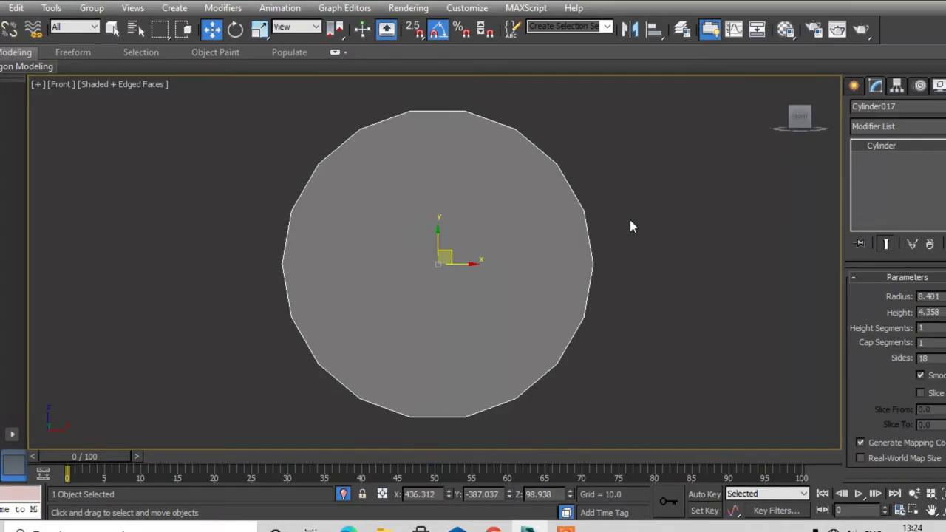
Step: Add Edit Poly and connect an opposite pair of rim vertices across the front cap
click(886, 127)
click(883, 172)
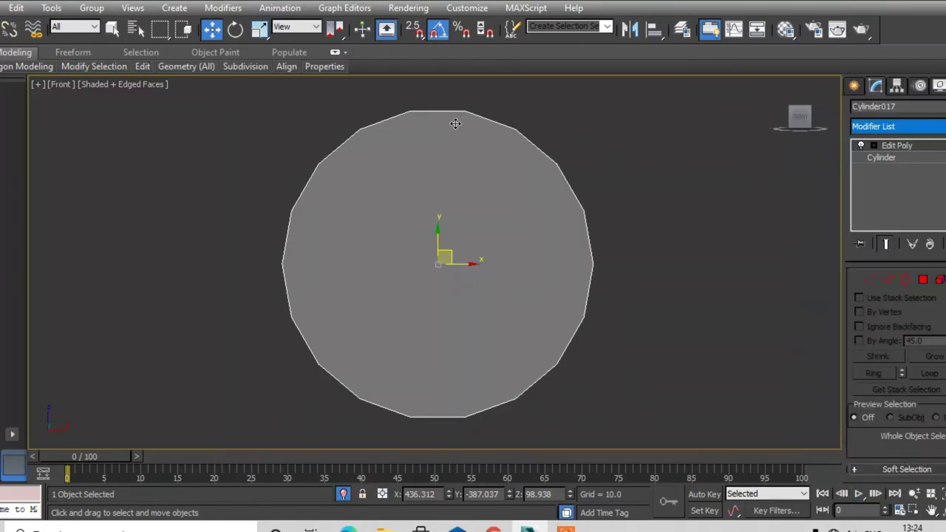
key(1)
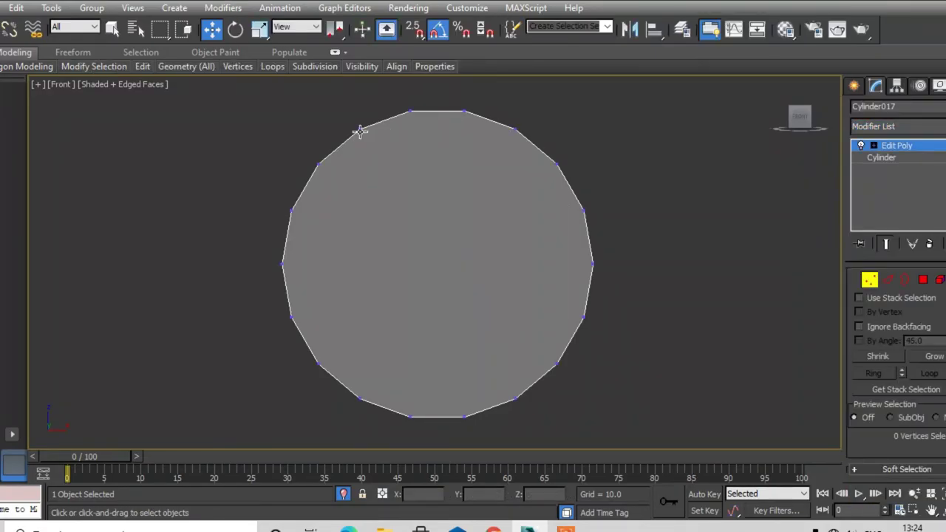
click(360, 131)
ctrl+click(463, 416)
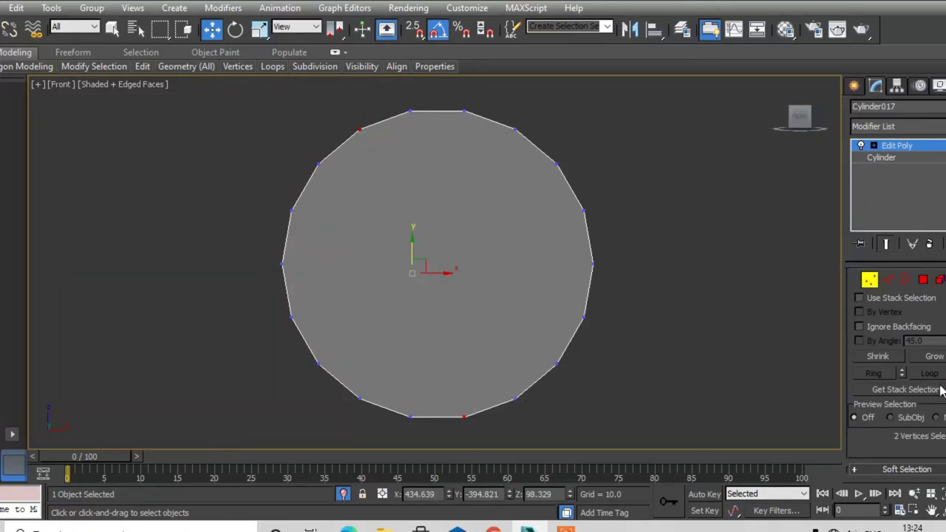
scroll(931, 414, down, 5)
click(918, 444)
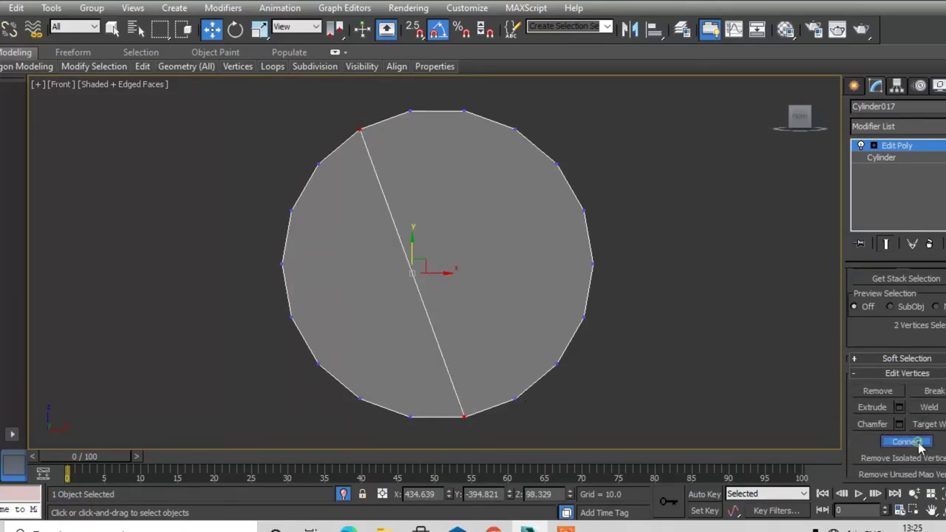
Step: Connect a second, parallel pair of rim vertices, leaving a central strip between edges
click(514, 400)
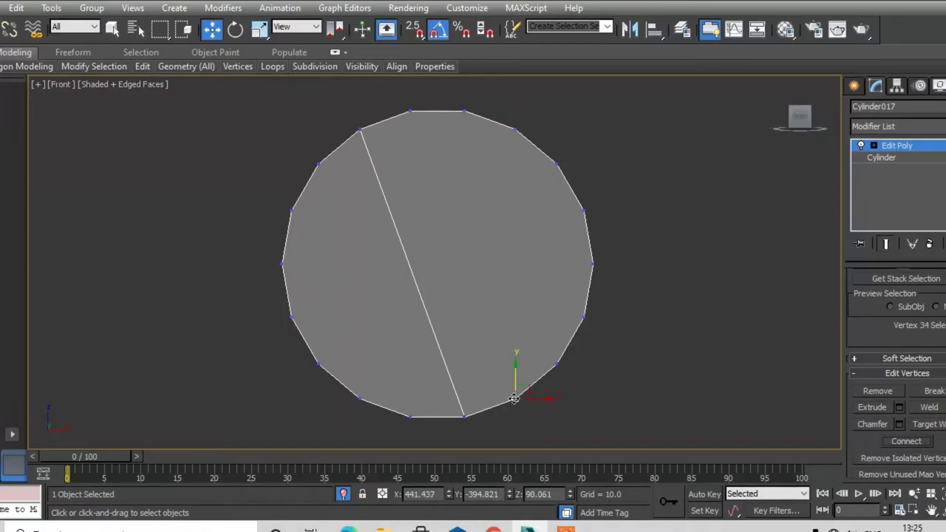
ctrl+click(412, 111)
click(907, 441)
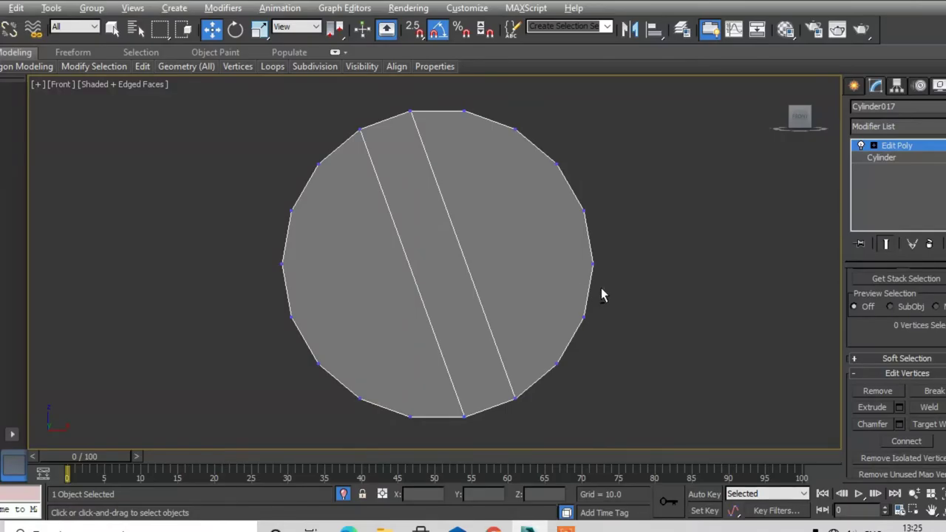
key(alt+w)
click(683, 388)
key(alt+w)
key(z)
mouse_move(661, 296)
alt+middle_down()
mouse_move(691, 326)
mouse_move(625, 322)
mouse_move(610, 351)
mouse_move(624, 342)
mouse_move(615, 349)
mouse_move(653, 356)
alt+middle_up()
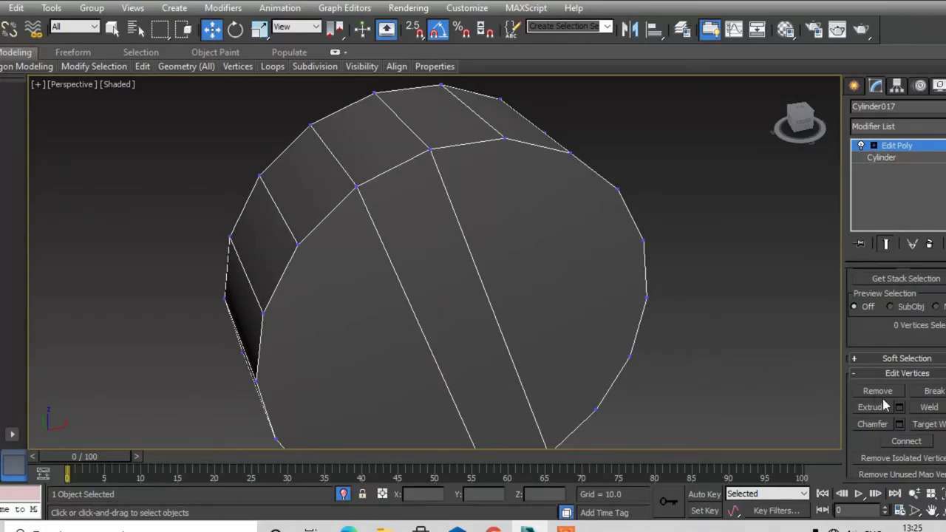
key(4)
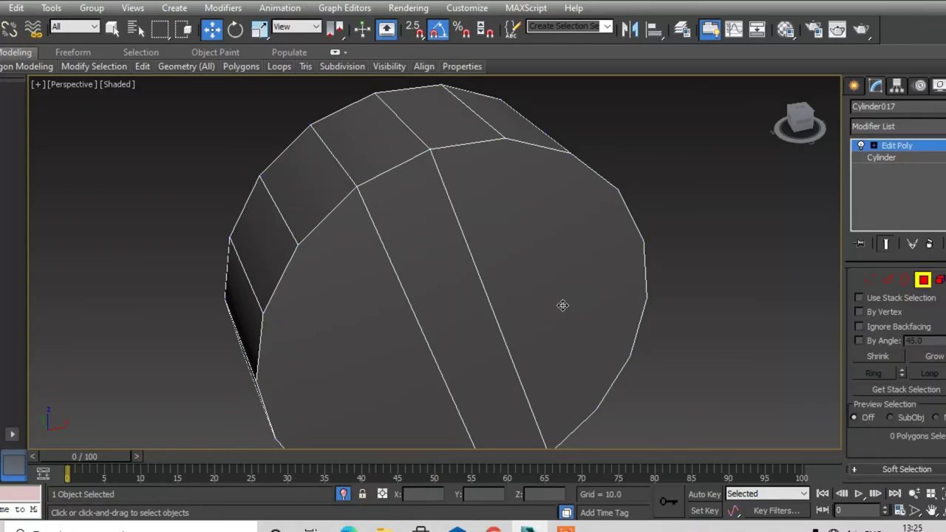
click(562, 306)
ctrl+click(364, 355)
mouse_move(363, 355)
alt+middle_down()
mouse_move(365, 332)
mouse_move(509, 336)
mouse_move(368, 323)
mouse_move(414, 311)
alt+middle_up()
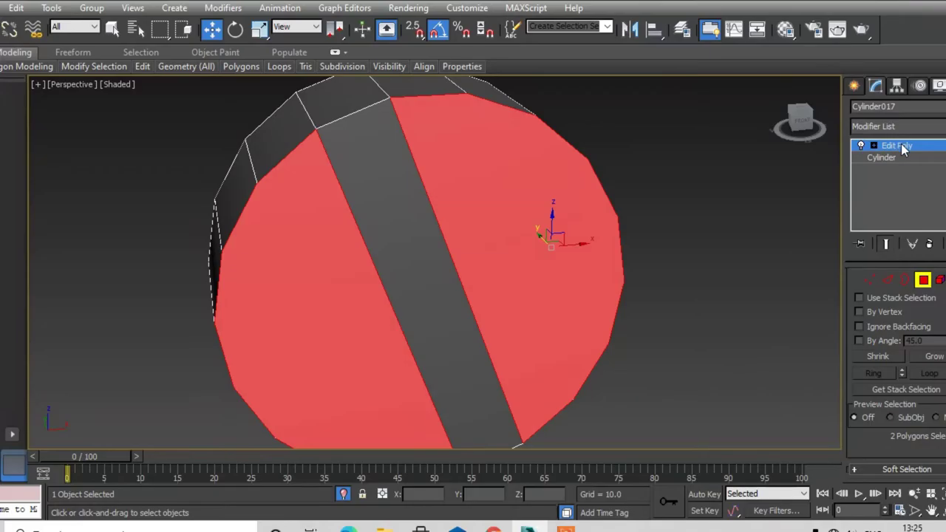
click(584, 220)
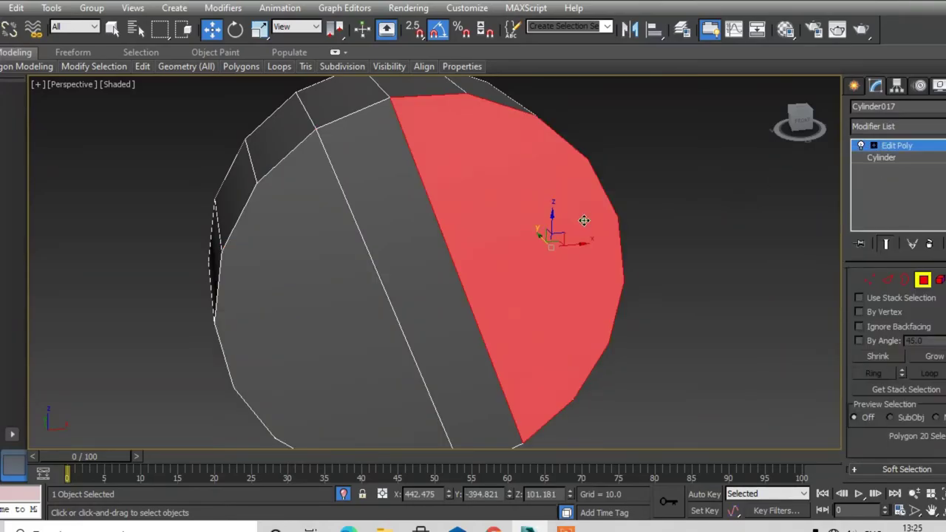
right_click(892, 150)
click(813, 166)
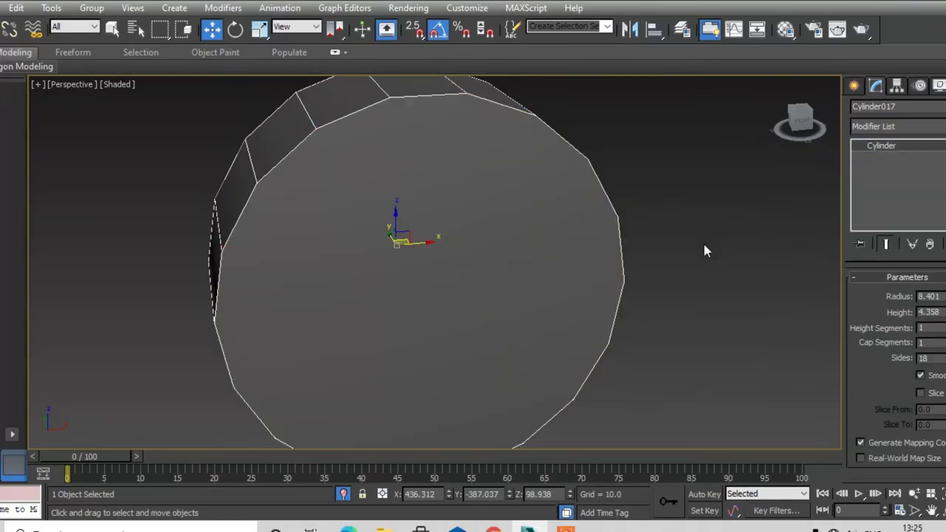
click(694, 250)
drag(696, 241, 576, 293)
key(f)
key(F4)
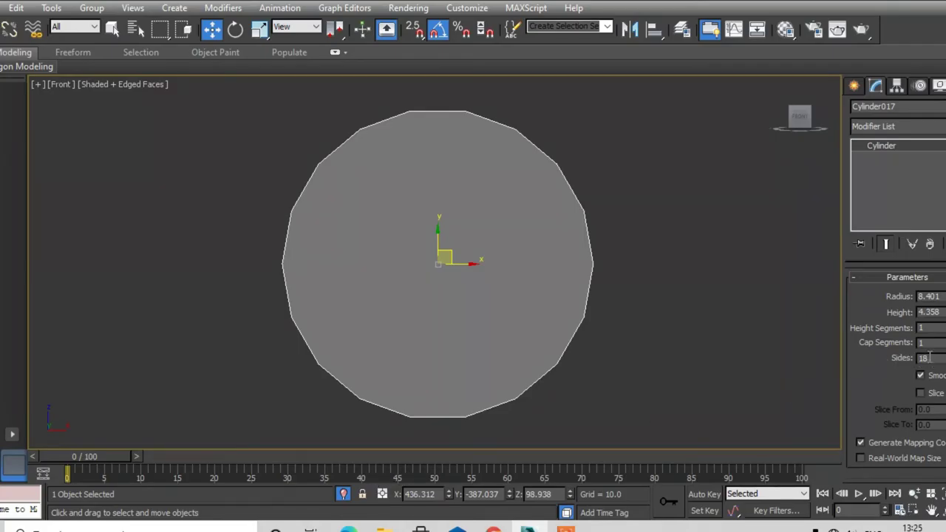
text(36)
key(Return)
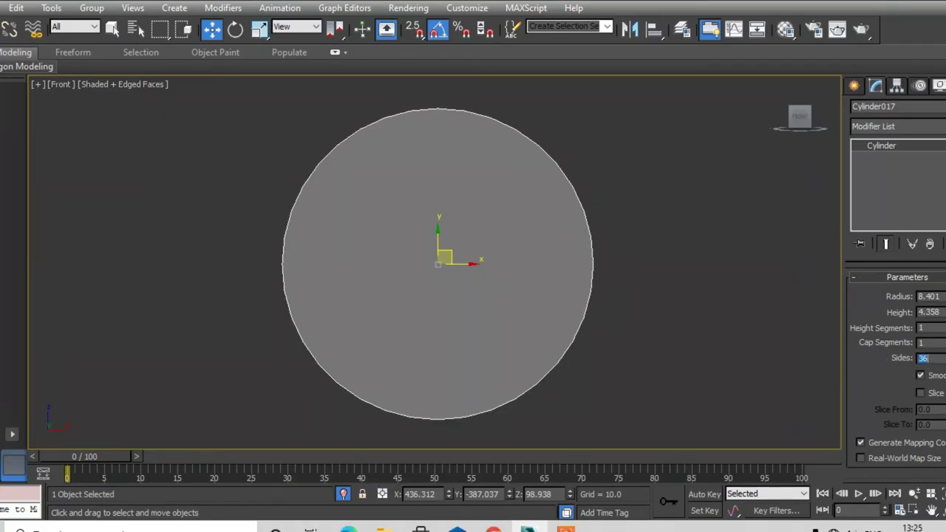
click(687, 293)
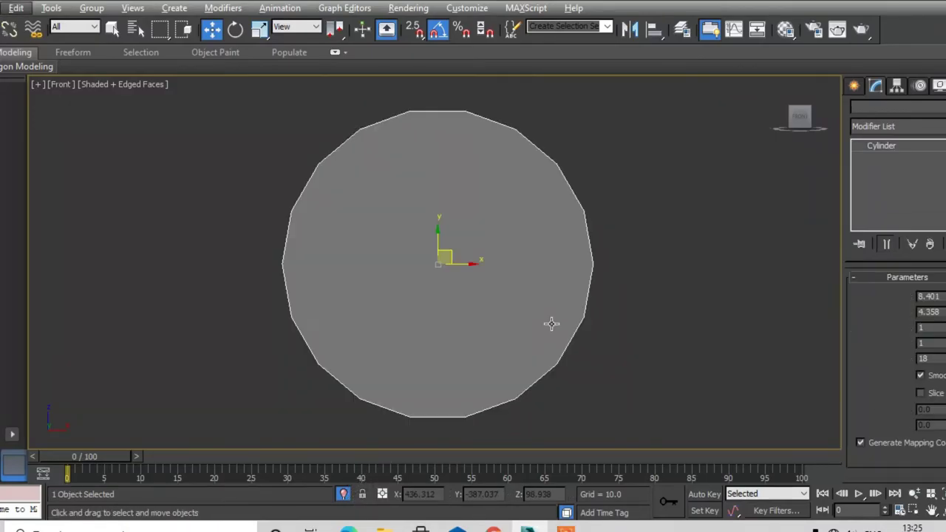
key(alt+w)
key(alt+w)
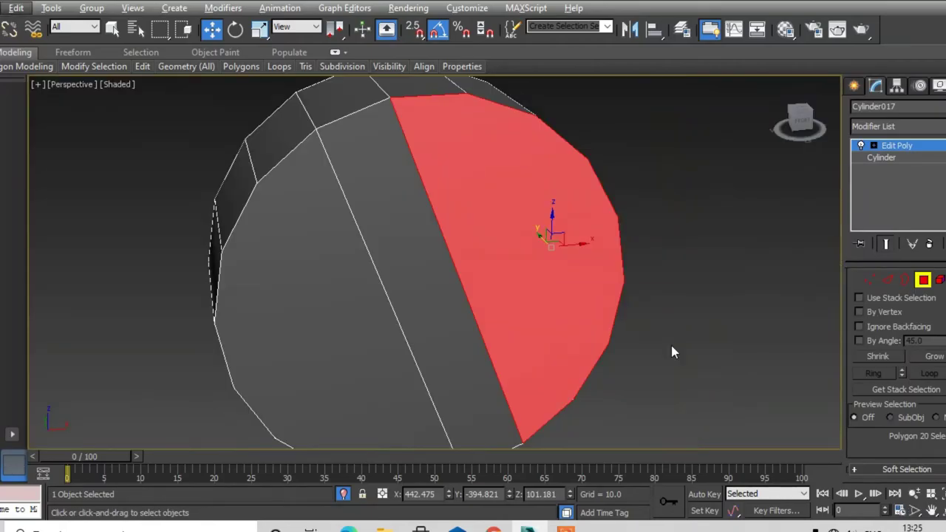
Step: Extrude both outer halves of the end cap outward by a height of 1.358
ctrl+click(266, 362)
mouse_move(266, 363)
alt+middle_down()
mouse_move(380, 327)
mouse_move(396, 342)
alt+middle_up()
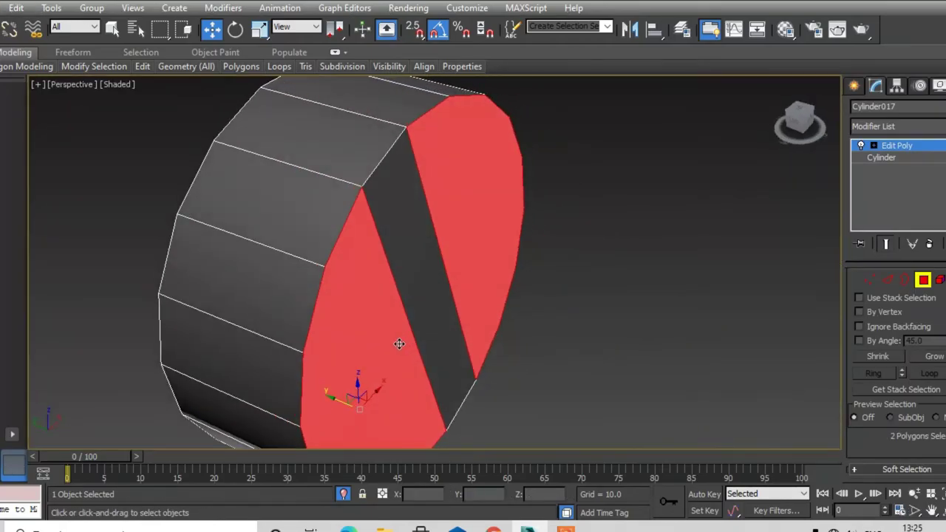
right_click(397, 342)
click(264, 383)
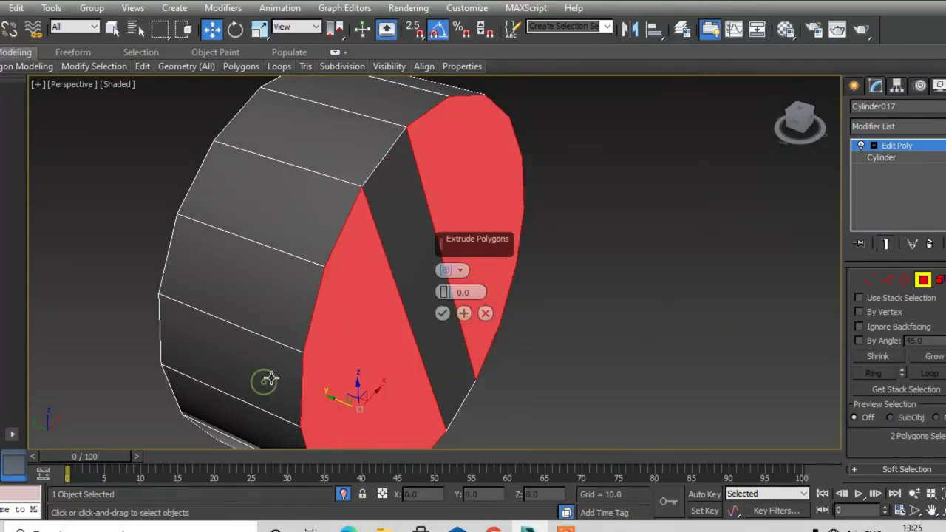
drag(443, 292, 450, 286)
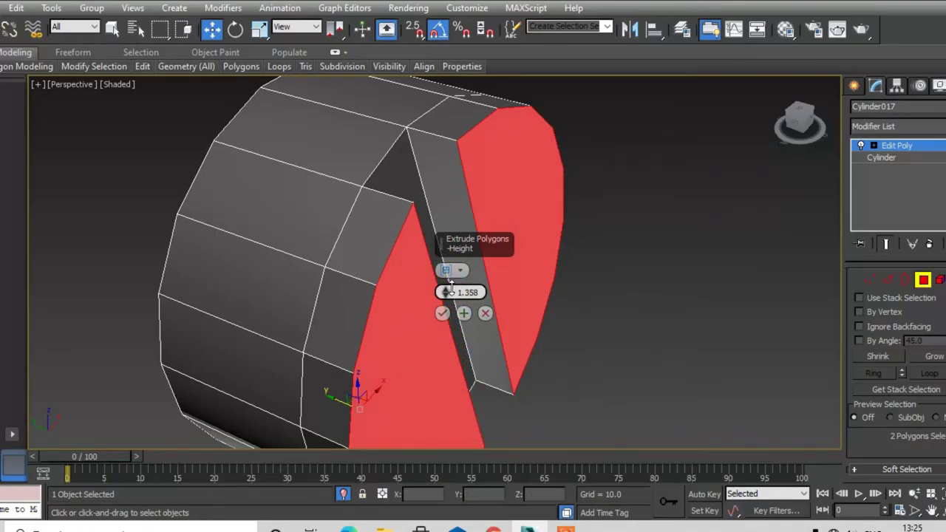
alt+middle_drag(564, 283, 446, 283)
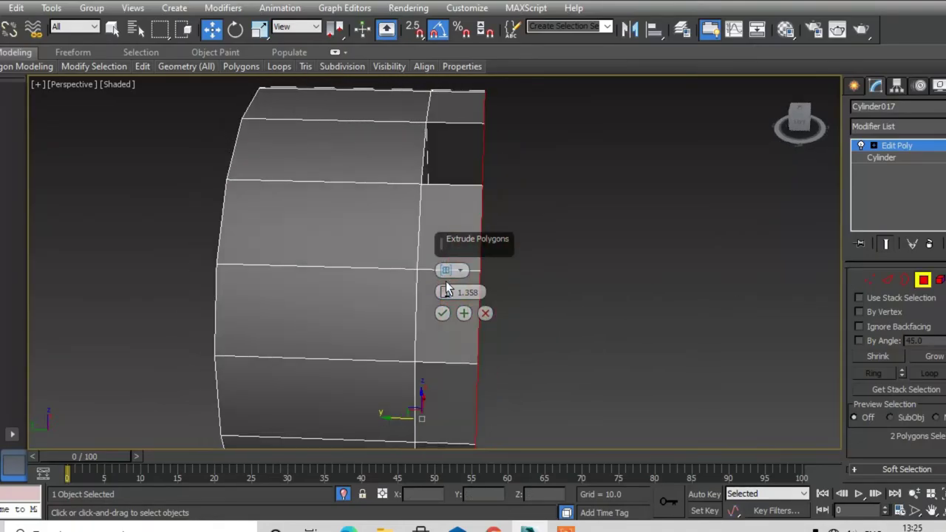
alt+middle_drag(275, 301, 309, 315)
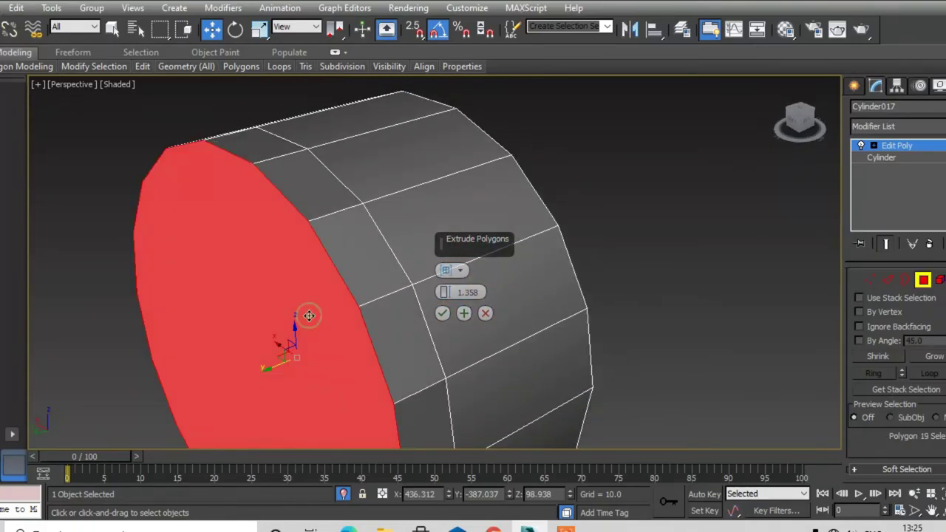
mouse_move(568, 288)
alt+middle_down()
mouse_move(384, 306)
mouse_move(441, 321)
alt+middle_up()
click(442, 313)
click(138, 317)
Step: Delete the cylinder's opposite end cap polygon
mouse_move(137, 317)
alt+middle_down()
mouse_move(243, 320)
mouse_move(270, 309)
alt+middle_up()
click(270, 309)
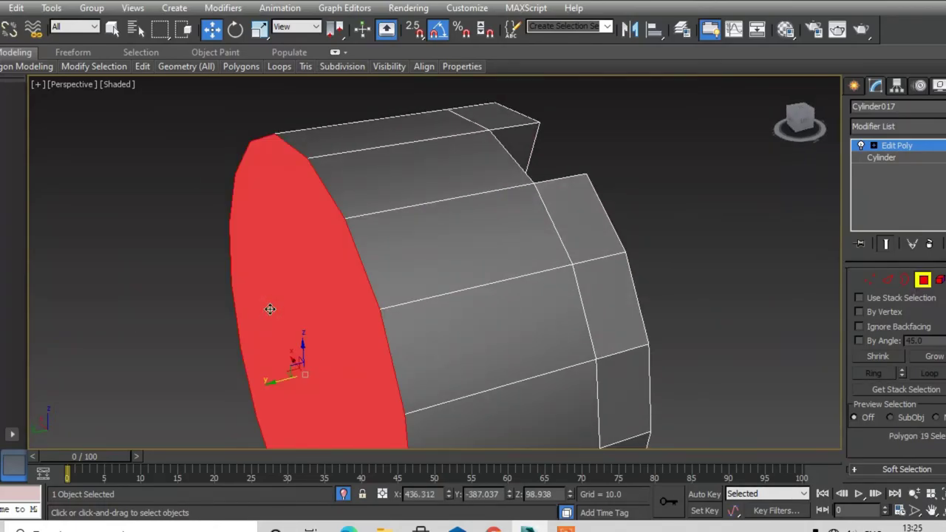
key(Delete)
key(alt+w)
key(alt+w)
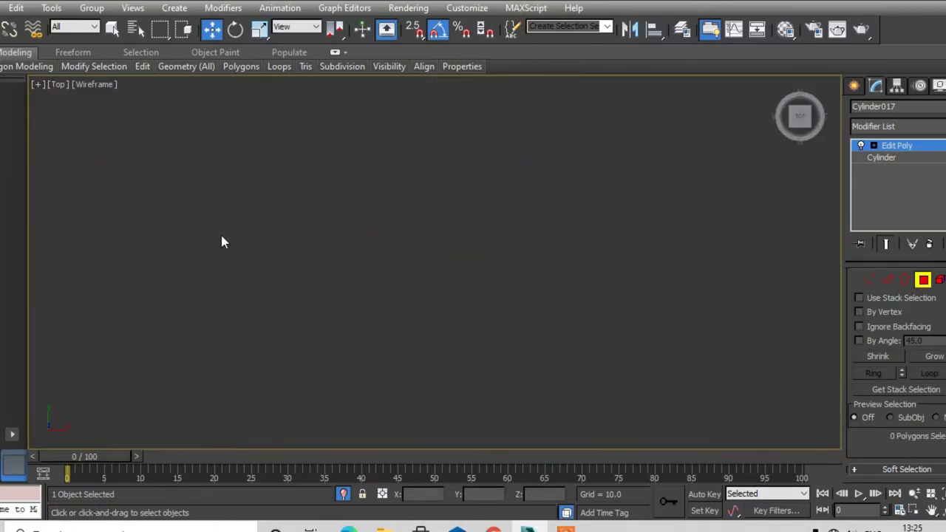
Step: In Top view, select the cylinder's top row of vertices and move it down
key(z)
key(1)
middle_drag(209, 199, 256, 313)
scroll(256, 313, down, 2)
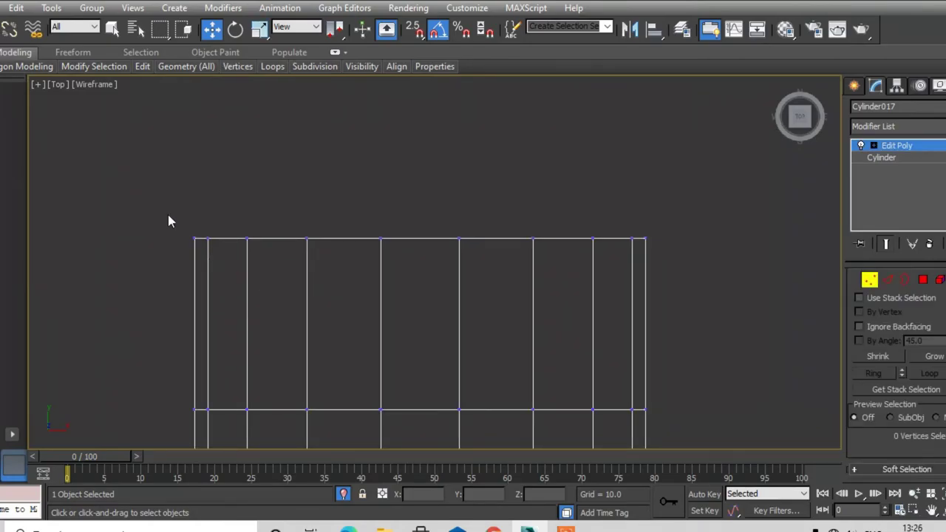
drag(167, 214, 660, 302)
drag(421, 207, 463, 310)
Step: In Perspective, connect three left-side vertex pairs with parallel diagonal edges across the round face
key(alt+w)
key(alt+w)
mouse_move(574, 368)
alt+middle_down()
mouse_move(530, 377)
mouse_move(526, 317)
mouse_move(496, 289)
mouse_move(437, 309)
mouse_move(473, 313)
mouse_move(403, 298)
mouse_move(376, 340)
mouse_move(433, 257)
mouse_move(407, 297)
mouse_move(397, 363)
alt+middle_up()
click(410, 431)
ctrl+click(313, 171)
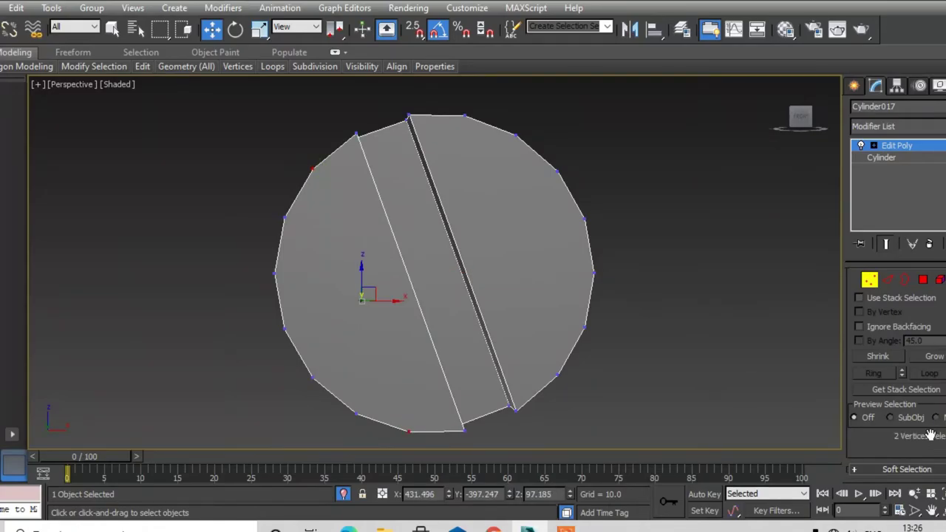
scroll(930, 436, down, 2)
scroll(913, 440, down, 2)
click(906, 441)
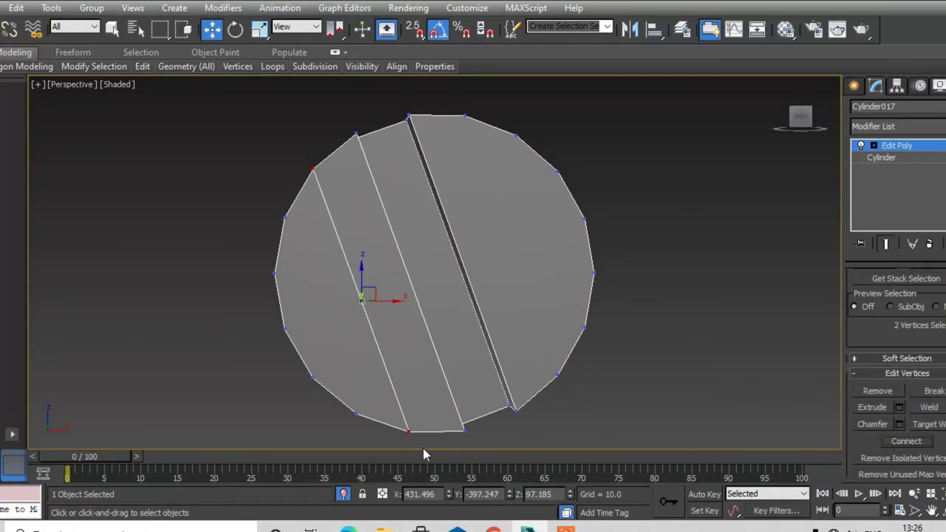
click(358, 416)
ctrl+click(283, 219)
click(898, 442)
click(310, 377)
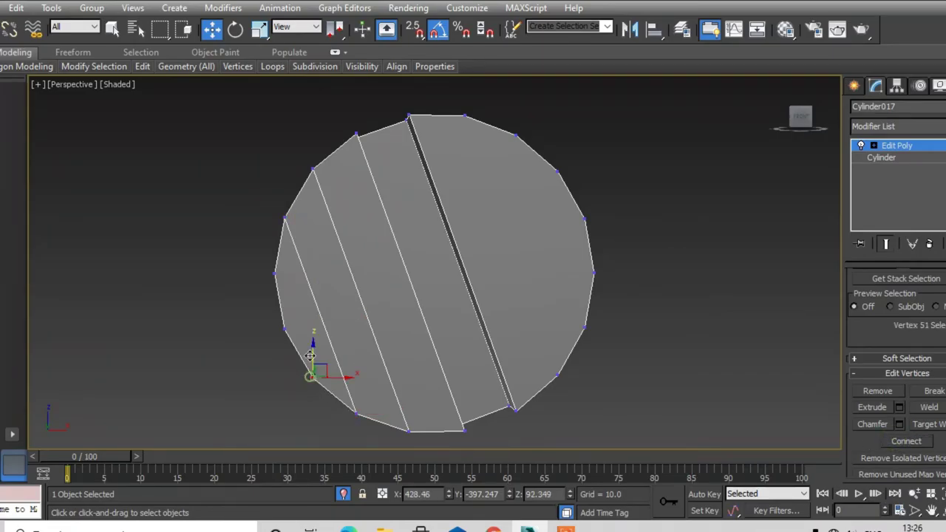
ctrl+click(275, 275)
click(910, 441)
click(558, 374)
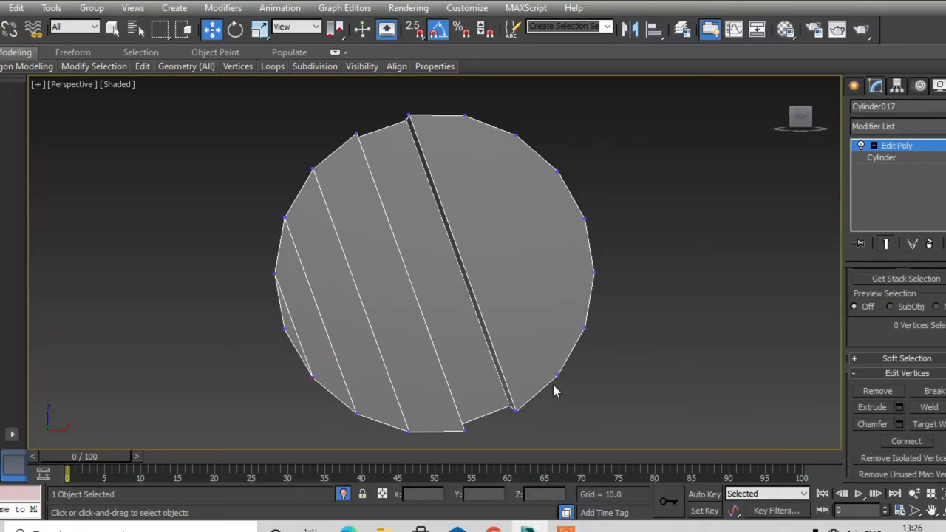
Step: Connect three right-side vertex pairs with matching parallel diagonal edges
click(555, 373)
ctrl+click(462, 114)
click(908, 441)
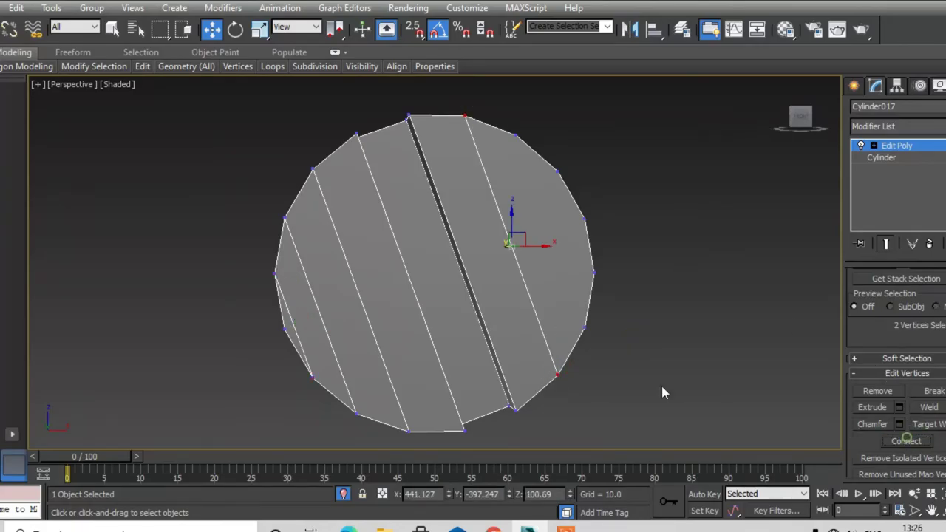
click(584, 325)
ctrl+click(515, 135)
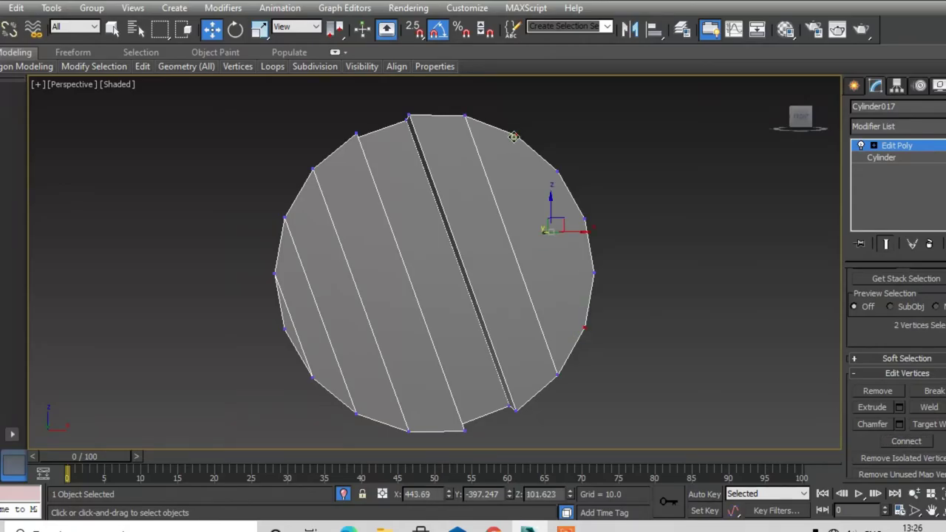
click(912, 437)
click(597, 275)
ctrl+click(557, 170)
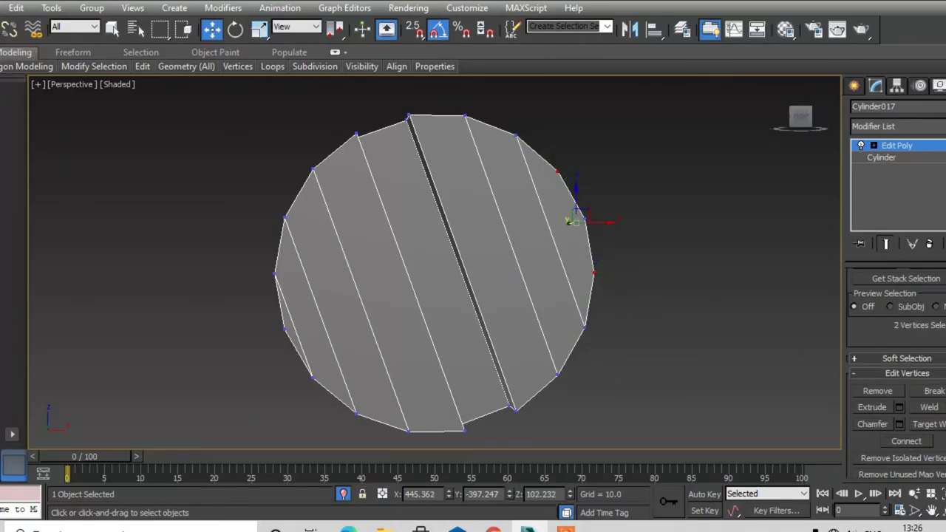
click(920, 447)
click(704, 374)
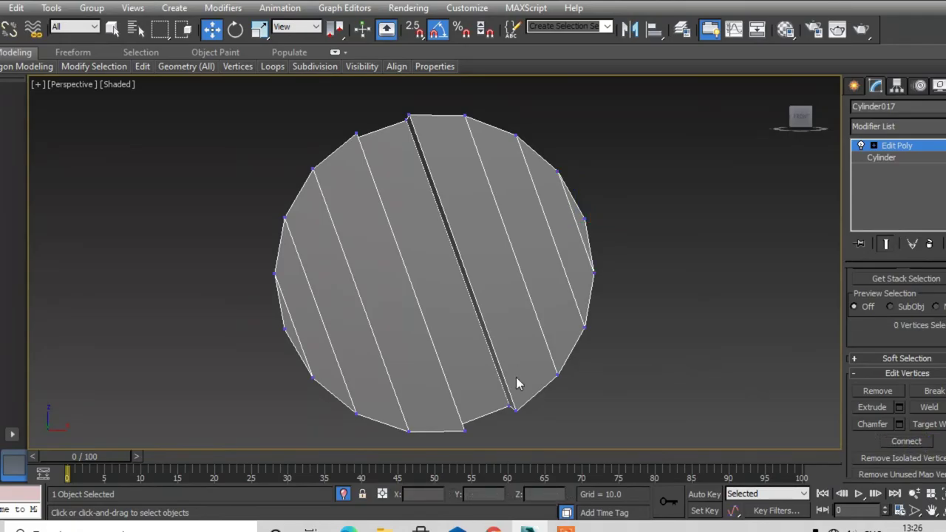
mouse_move(515, 381)
alt+middle_down()
mouse_move(442, 403)
mouse_move(447, 349)
alt+middle_up()
Step: Ring-select edges beside the split and connect them with 2 segments at pinch 80
key(2)
click(436, 170)
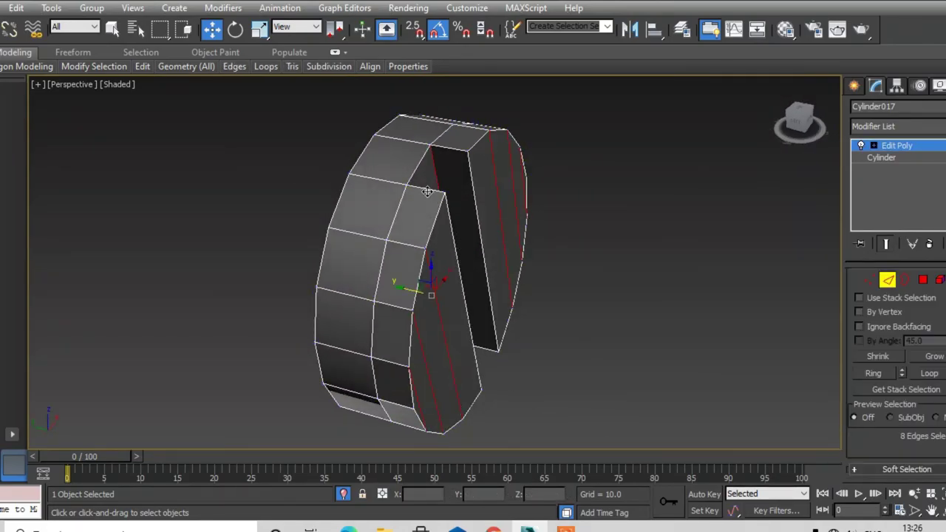
ctrl+click(448, 147)
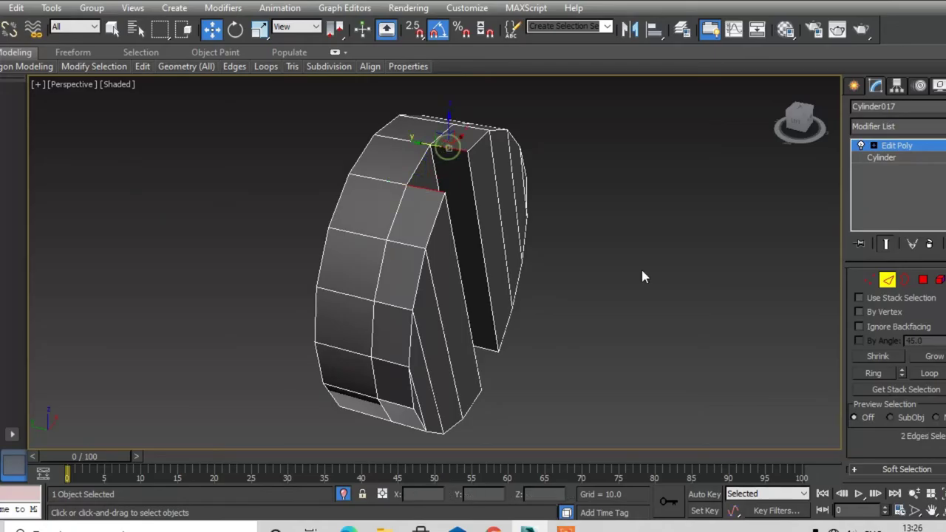
click(882, 374)
right_click(420, 344)
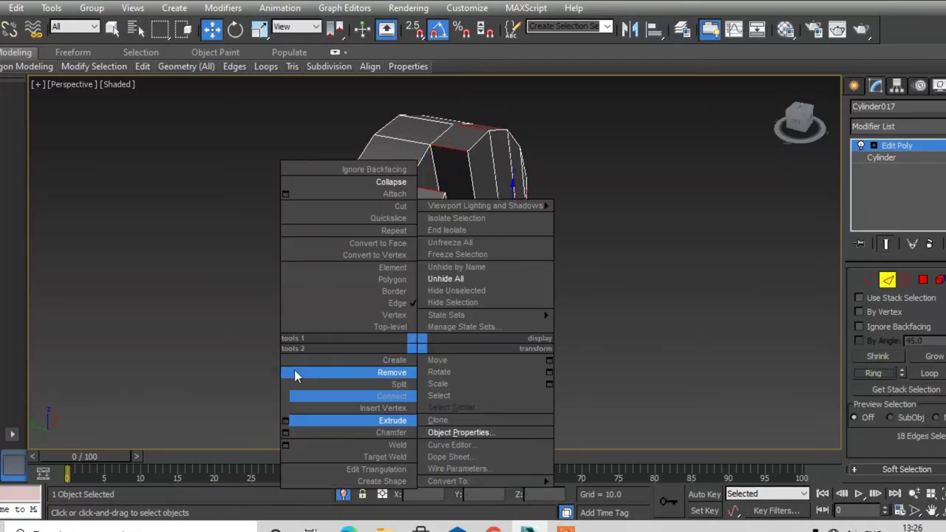
click(286, 397)
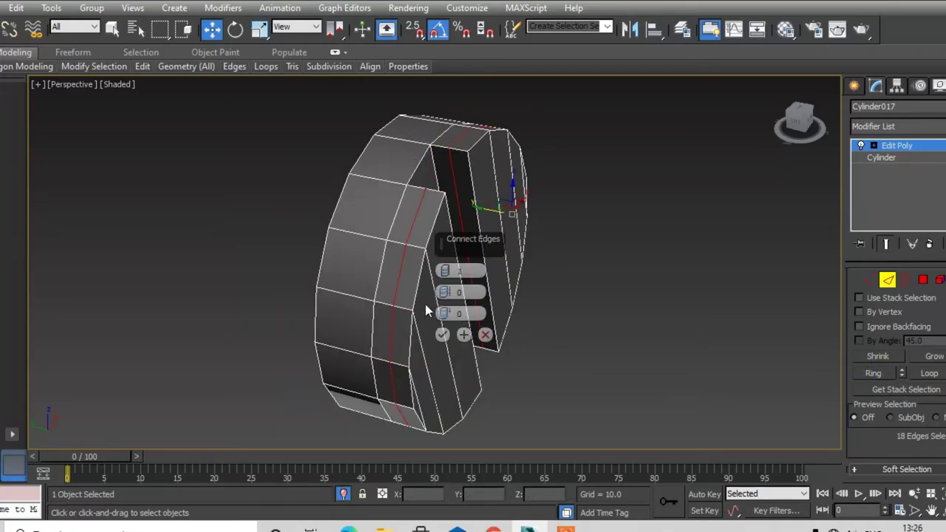
drag(443, 295, 477, 111)
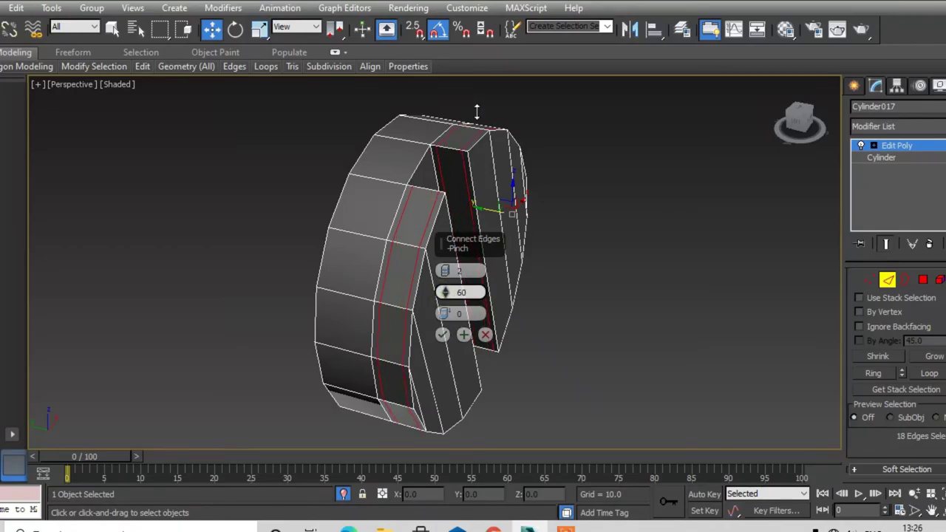
drag(480, 61, 484, 53)
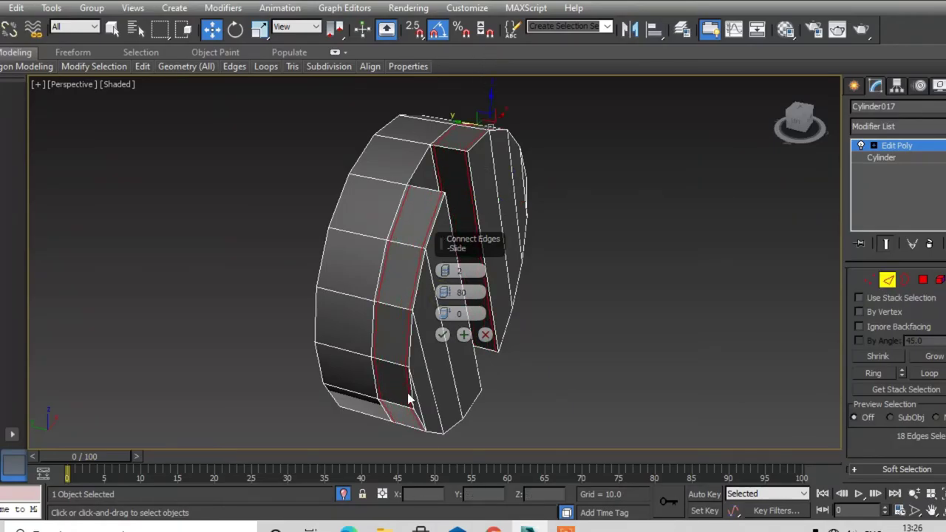
click(442, 336)
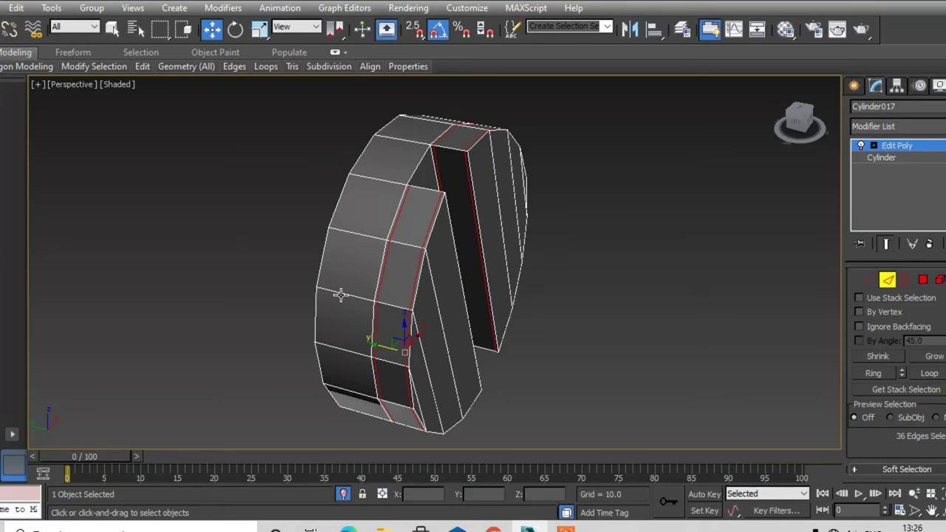
Step: Connect a second edge ring with the same pinched Connect settings
click(877, 376)
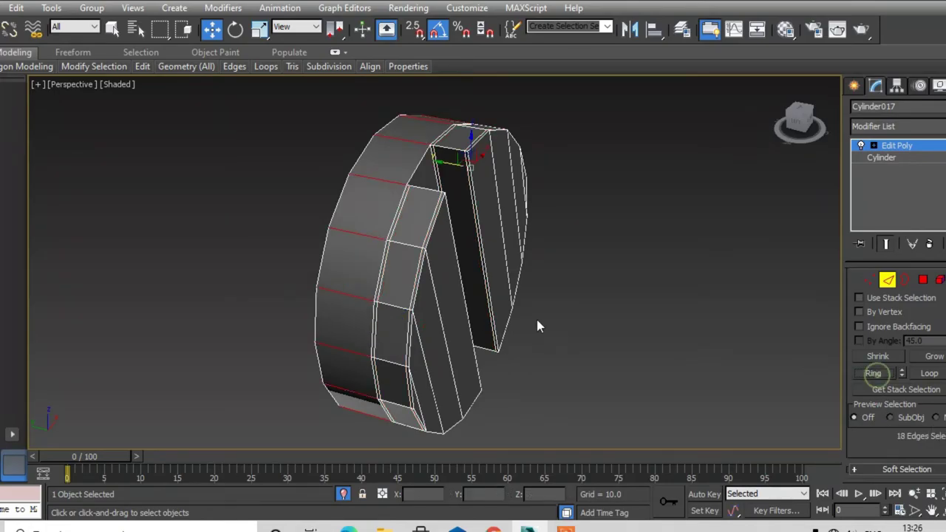
right_click(525, 311)
click(389, 362)
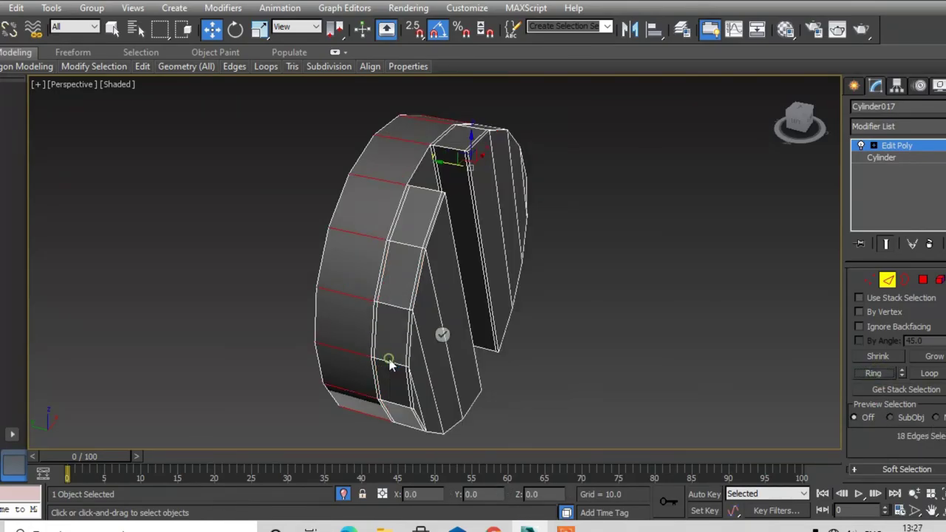
click(442, 336)
Step: Ring-select an edge on the disc's top, connect a new edge loop, then exit Edge mode
mouse_move(637, 342)
alt+middle_down()
mouse_move(652, 379)
mouse_move(576, 361)
alt+middle_up()
click(377, 151)
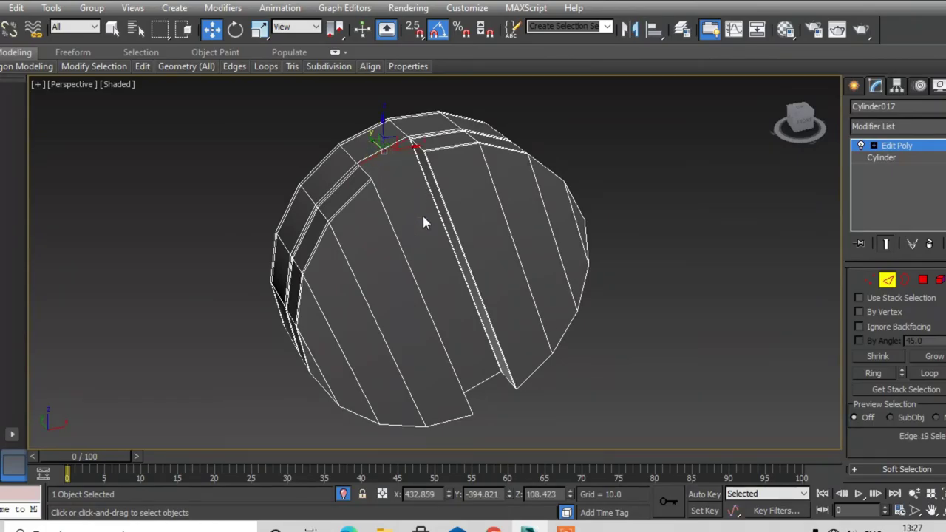
click(874, 373)
right_click(413, 306)
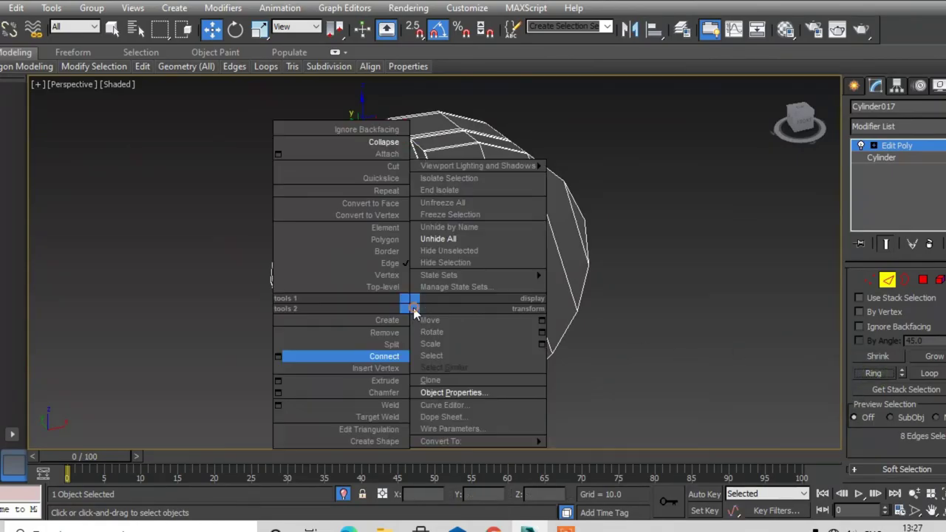
click(292, 353)
mouse_move(292, 355)
alt+middle_down()
mouse_move(679, 317)
mouse_move(613, 312)
alt+middle_up()
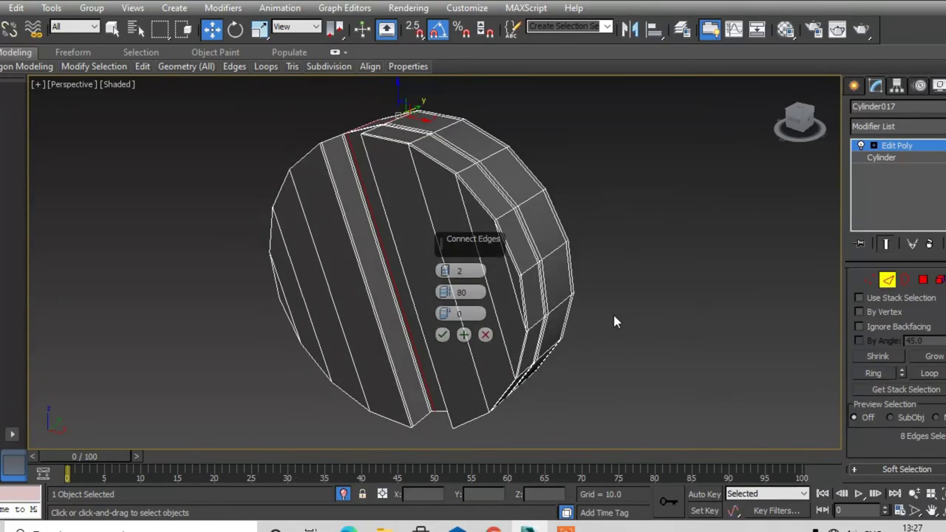
click(442, 336)
click(629, 369)
mouse_move(629, 370)
alt+middle_down()
mouse_move(598, 403)
mouse_move(781, 257)
alt+middle_up()
click(907, 147)
Step: Add a TurboSmooth modifier to the disc and switch it off for now
click(906, 127)
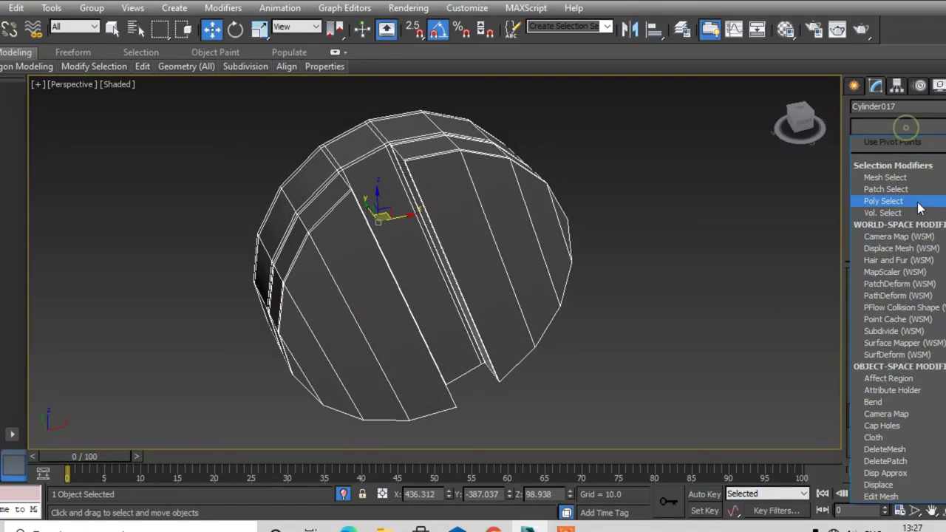
key(t)
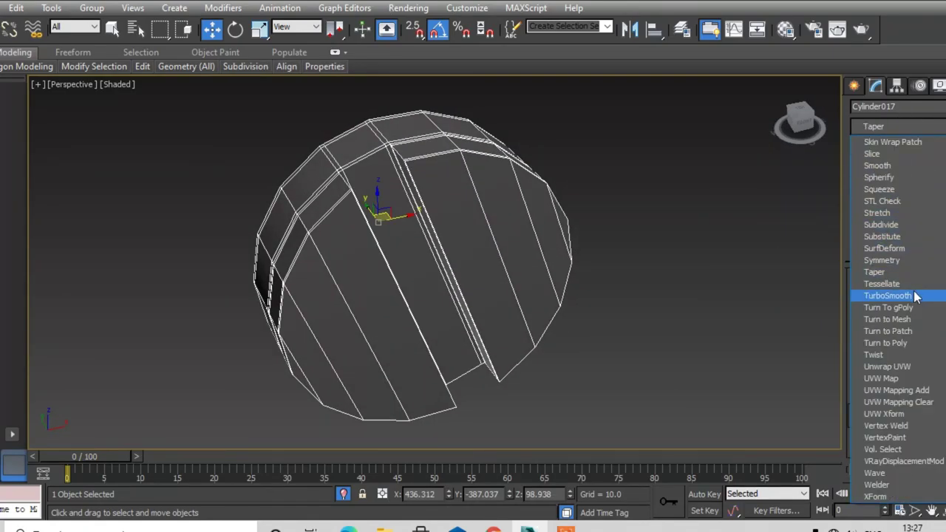
click(915, 295)
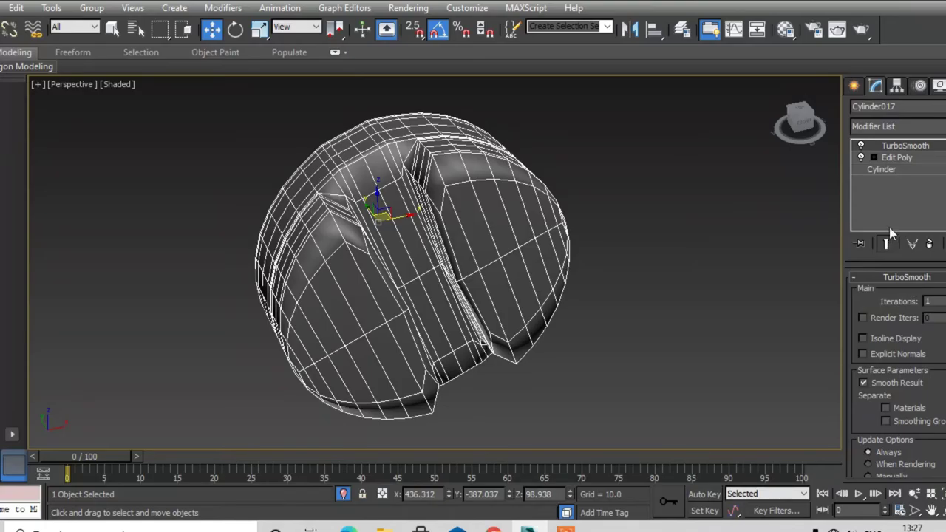
click(860, 144)
alt+middle_drag(633, 279, 616, 274)
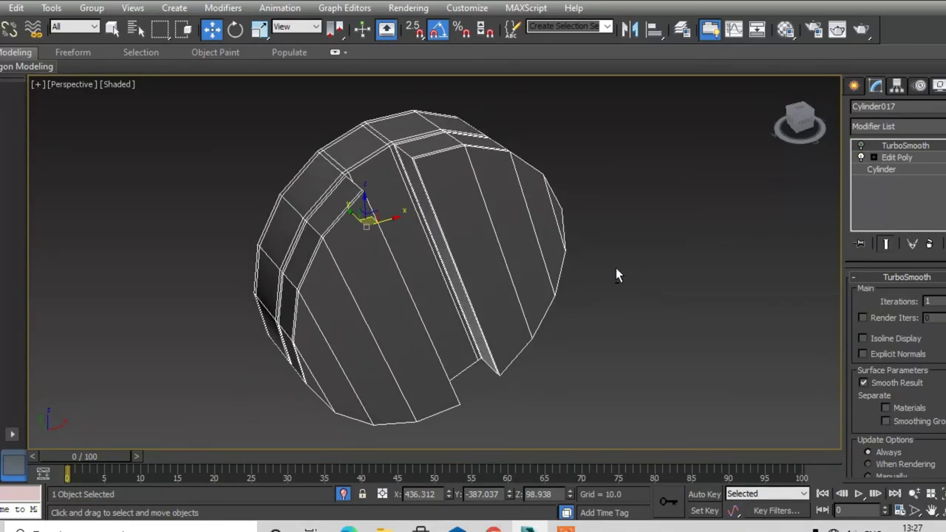
scroll(342, 200, up, 2)
scroll(376, 214, up, 2)
scroll(350, 219, up, 1)
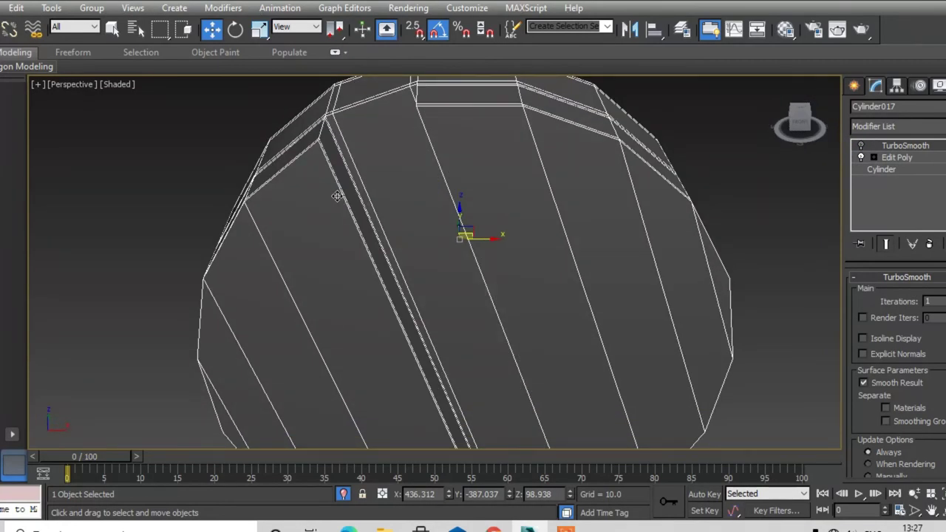
alt+middle_drag(337, 196, 291, 169)
scroll(323, 116, up, 2)
scroll(363, 144, down, 2)
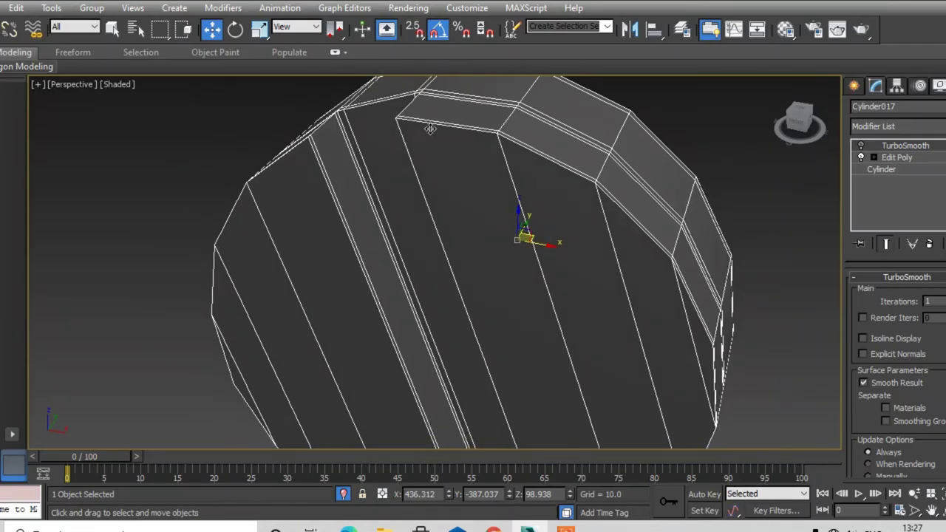
Step: Back in Edit Poly edge mode, select two edges on the disc's upper rim
click(885, 158)
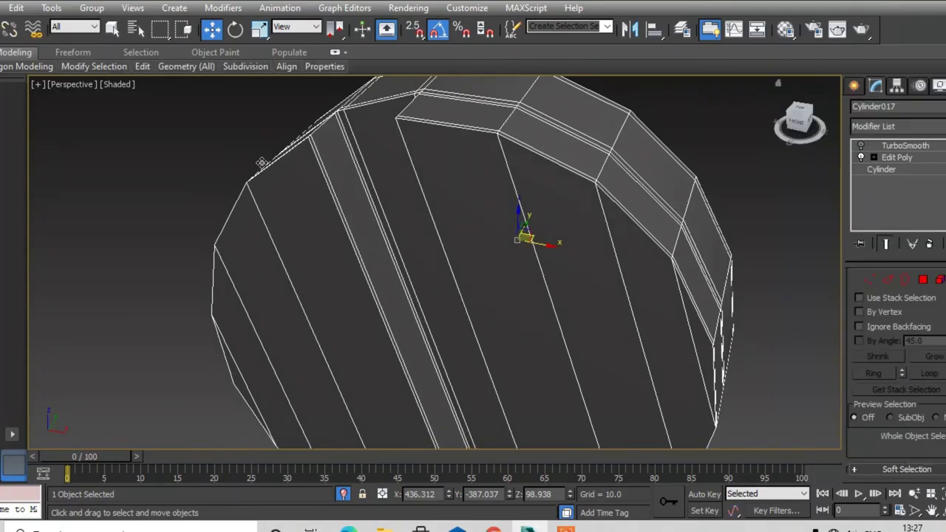
key(2)
click(292, 153)
ctrl+click(454, 101)
alt+middle_drag(473, 111, 591, 178)
Step: Ring the two edges and connect them with support loops pinched to 90
click(871, 372)
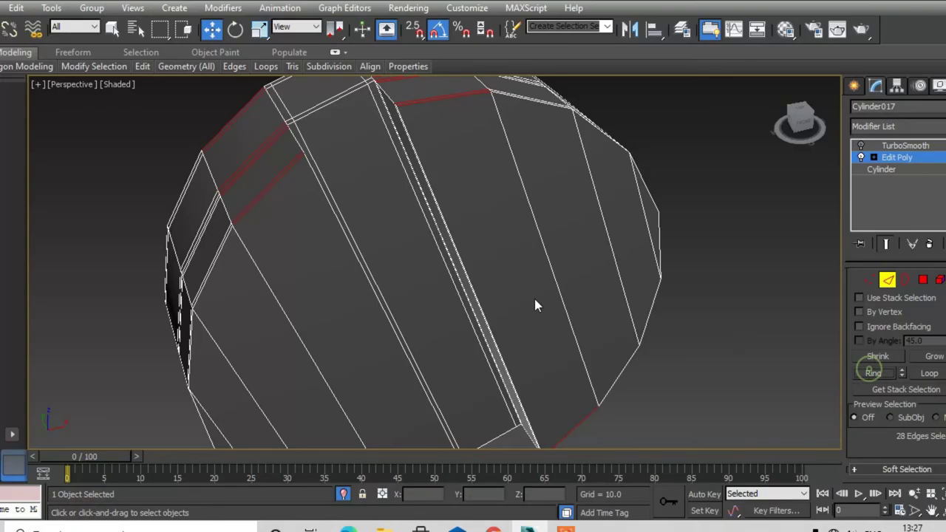
right_click(534, 298)
click(399, 349)
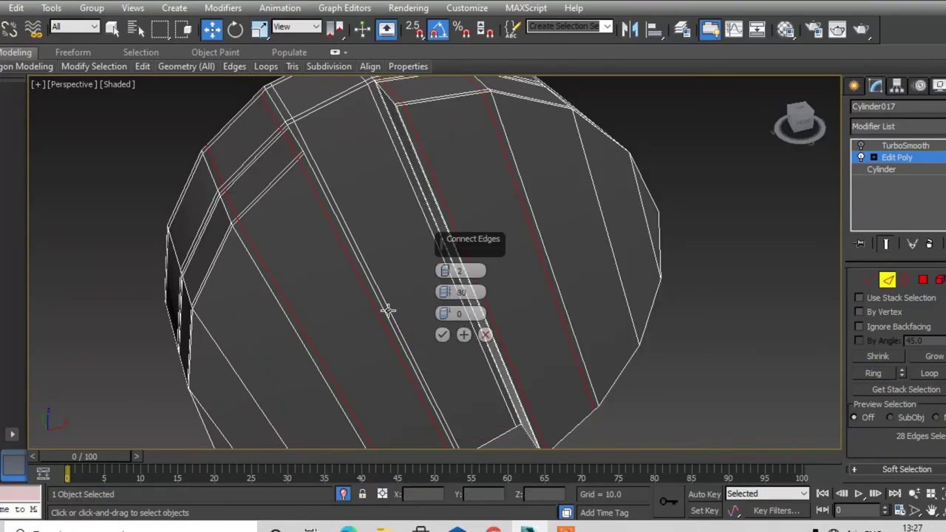
drag(437, 293, 450, 255)
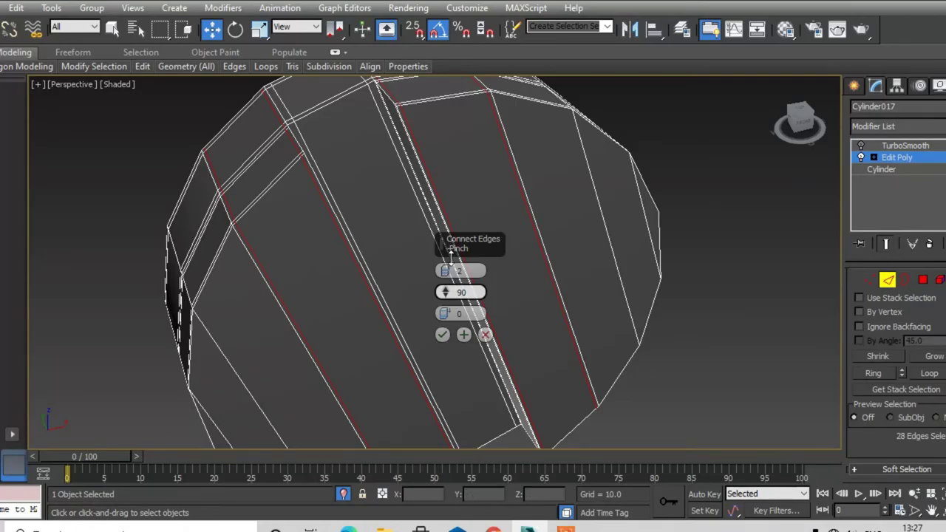
click(442, 334)
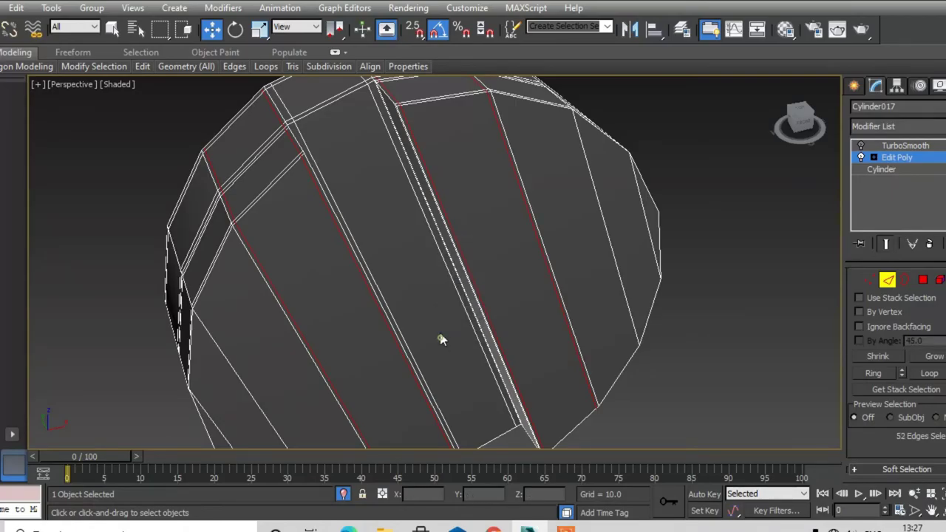
Step: Select two of the new loops, exit Edge mode and re-enable TurboSmooth
double_click(286, 306)
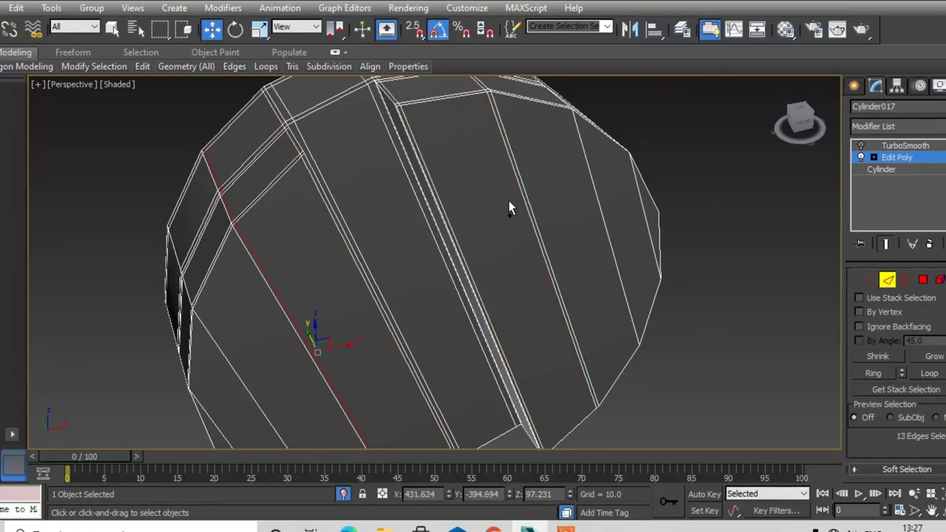
ctrl+double_click(527, 217)
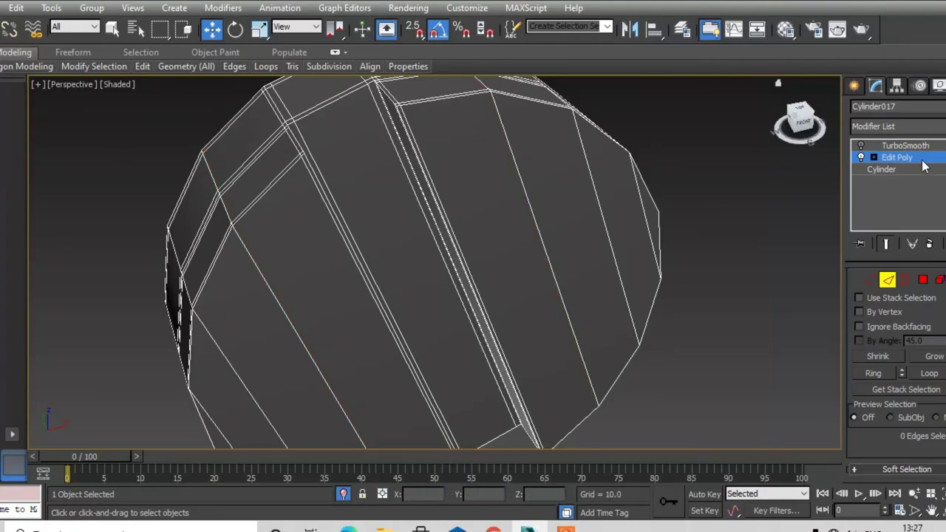
click(920, 146)
click(862, 146)
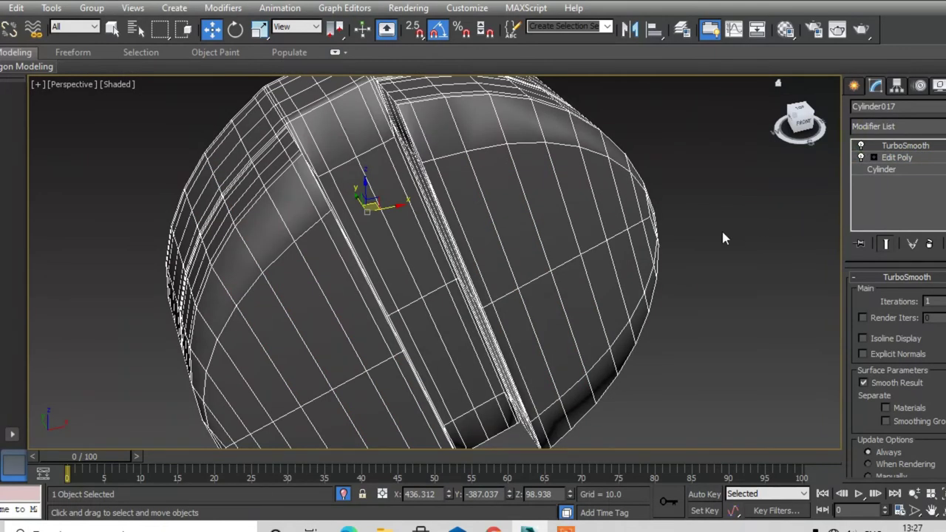
Step: Orbit around the disc to inspect its smoothed result from several angles
click(723, 238)
mouse_move(712, 297)
alt+middle_down()
mouse_move(678, 254)
mouse_move(650, 242)
alt+middle_up()
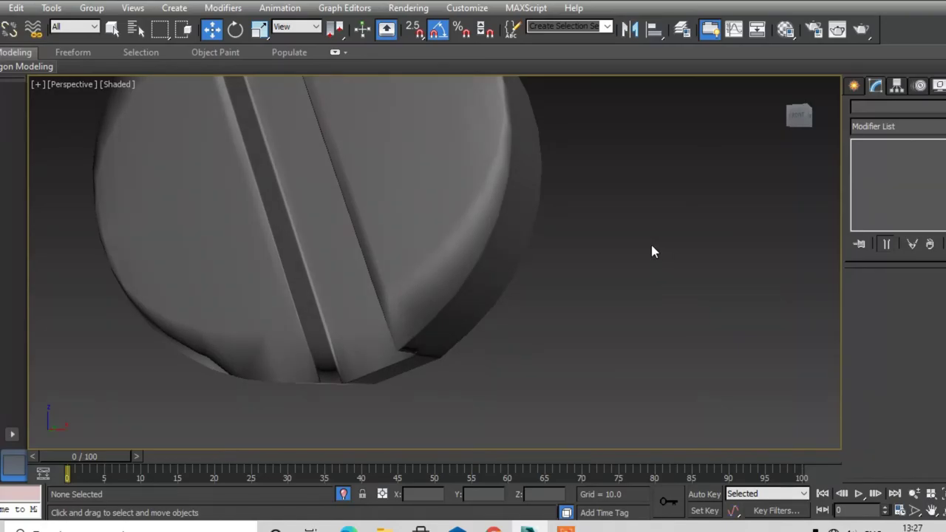
click(515, 218)
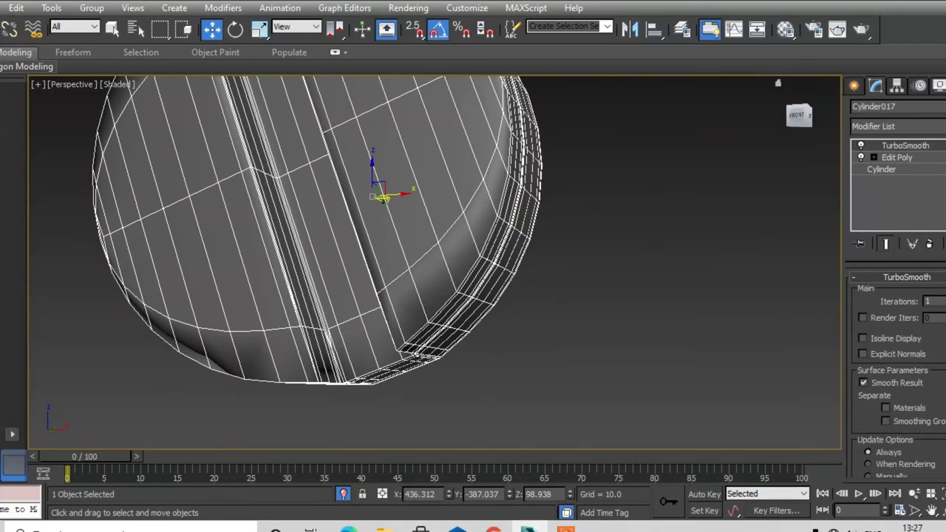
click(619, 303)
scroll(615, 303, down, 2)
mouse_move(614, 304)
alt+middle_down()
mouse_move(652, 328)
mouse_move(700, 406)
alt+middle_up()
mouse_move(424, 235)
alt+middle_down()
mouse_move(443, 222)
mouse_move(498, 219)
alt+middle_up()
Step: End isolation to bring the rest of the rifle back around the disc
click(498, 220)
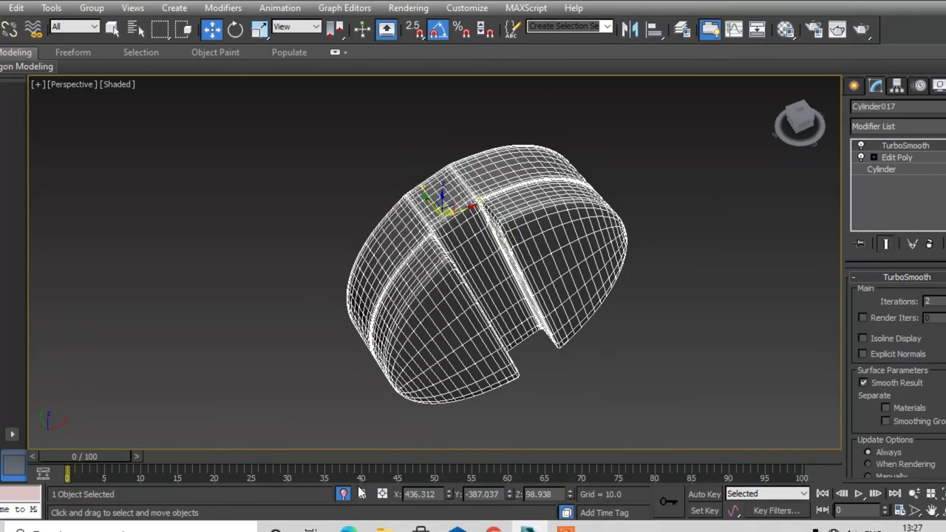
click(342, 494)
click(636, 438)
mouse_move(663, 429)
alt+middle_down()
mouse_move(614, 370)
mouse_move(589, 363)
mouse_move(596, 370)
alt+middle_up()
scroll(614, 376, down, 3)
Step: In Front view, move the screw disc onto the side face of the sight block
click(559, 370)
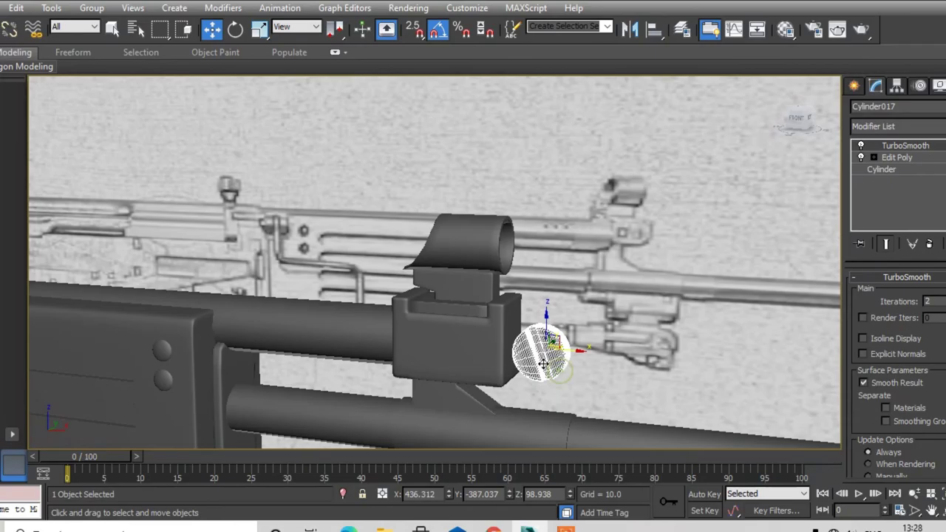
scroll(562, 362, up, 3)
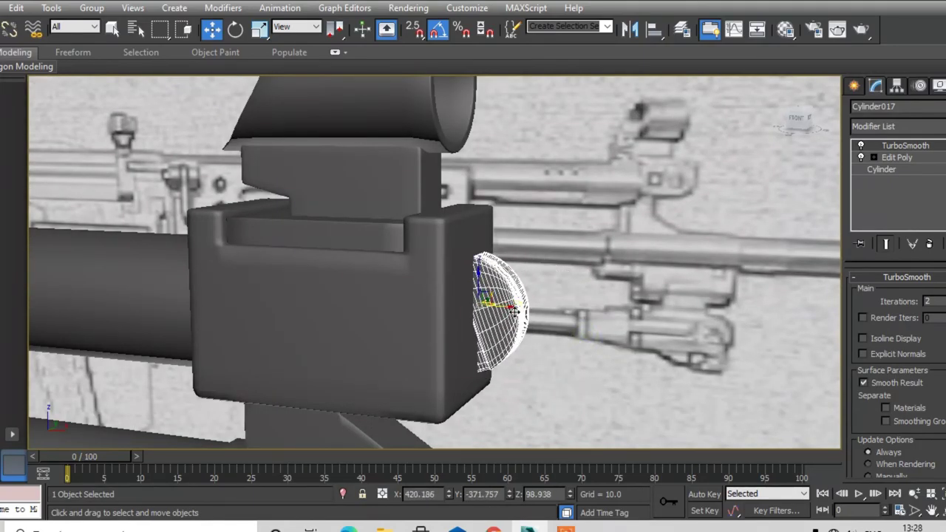
key(alt+w)
click(676, 169)
key(alt+w)
scroll(486, 292, down, 3)
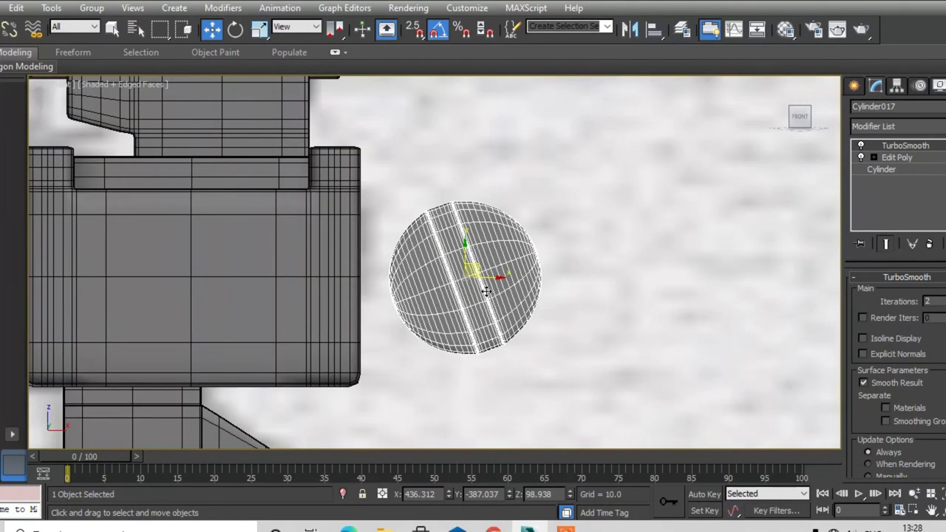
drag(500, 275, 222, 271)
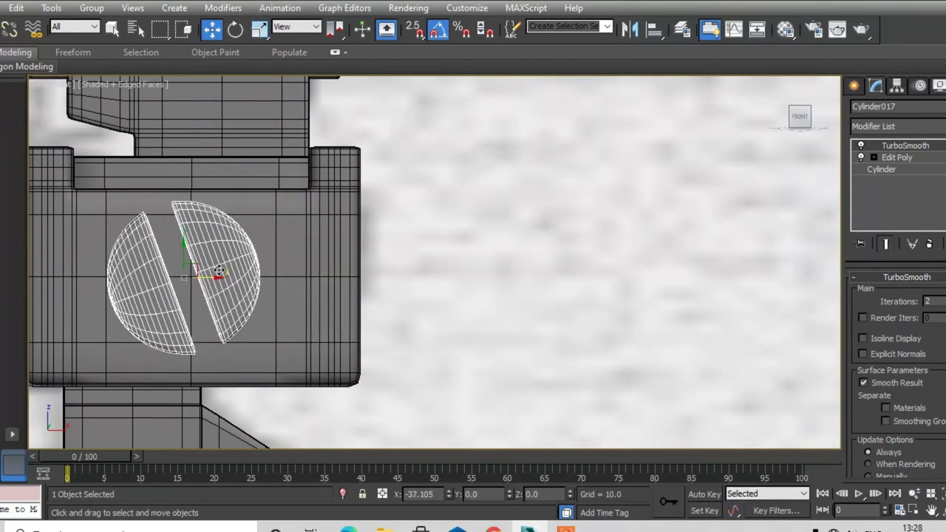
key(alt+w)
middle_click(464, 333)
key(alt+w)
mouse_move(464, 334)
alt+middle_down()
mouse_move(412, 367)
mouse_move(373, 292)
alt+middle_up()
drag(372, 297, 362, 298)
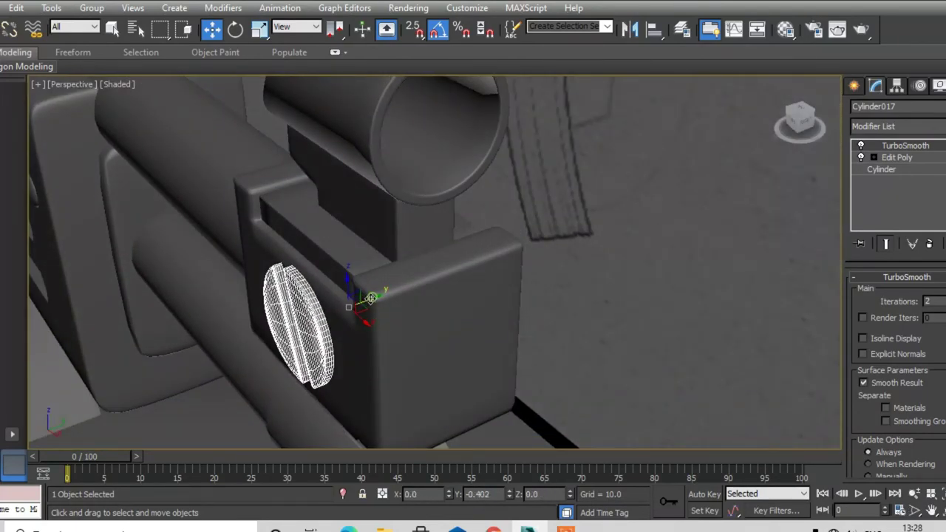
click(600, 249)
mouse_move(599, 249)
alt+middle_down()
mouse_move(691, 248)
mouse_move(651, 300)
alt+middle_up()
Step: Shift-drag a copy of the screw disc to the block's opposite side and position it
click(518, 305)
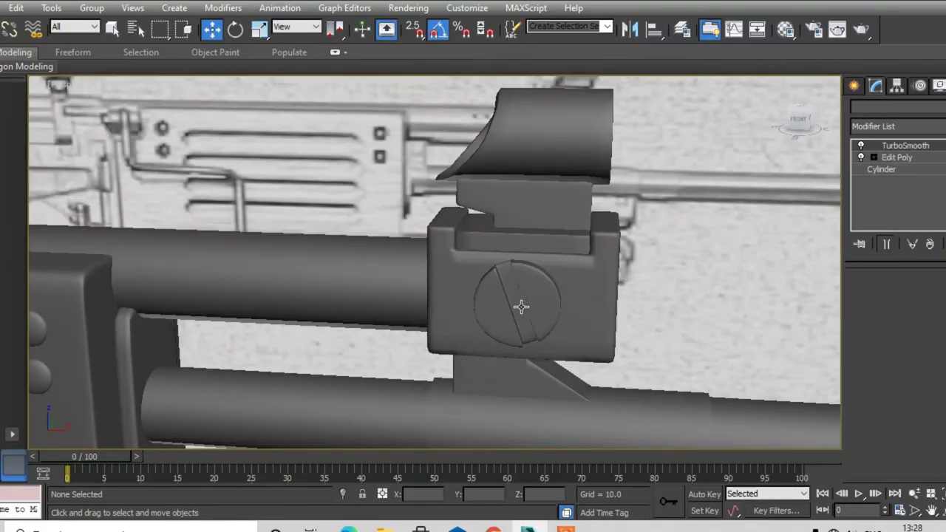
alt+middle_drag(517, 307, 443, 345)
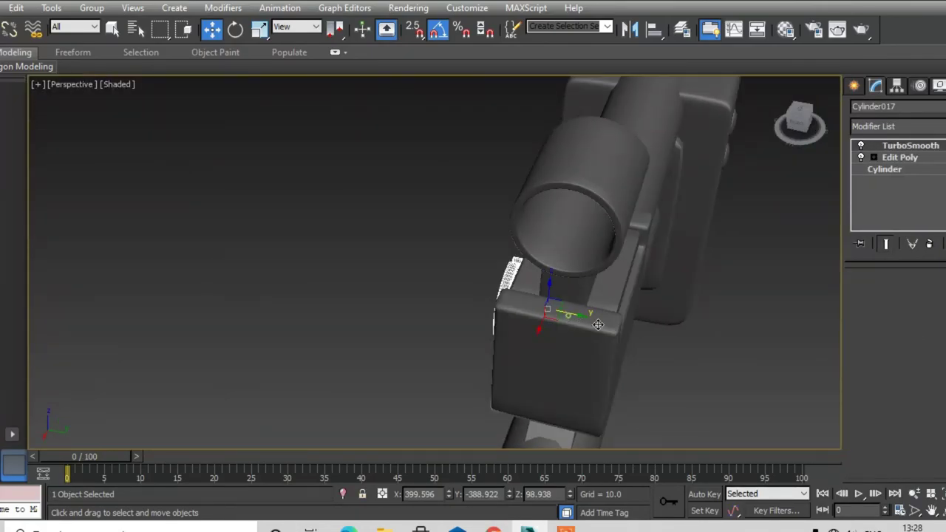
shift+drag(567, 317, 705, 346)
click(476, 329)
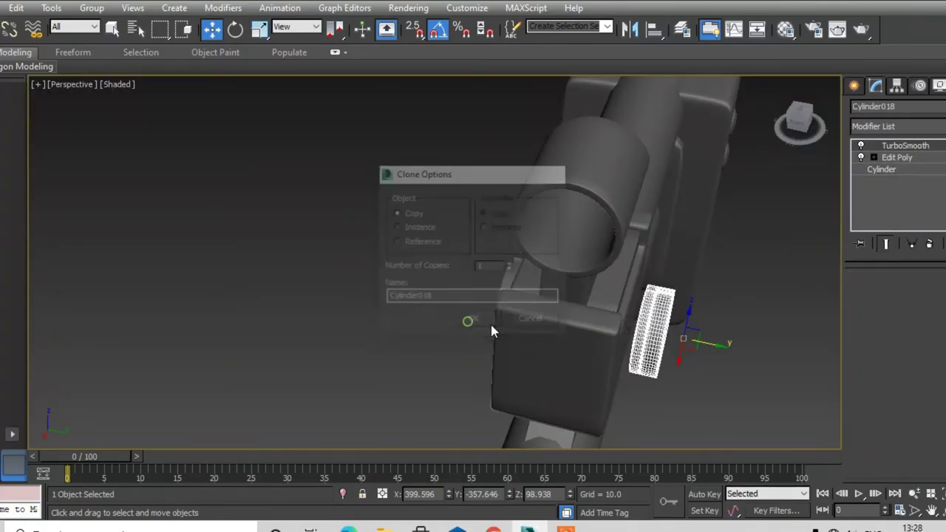
key(e)
drag(667, 357, 673, 336)
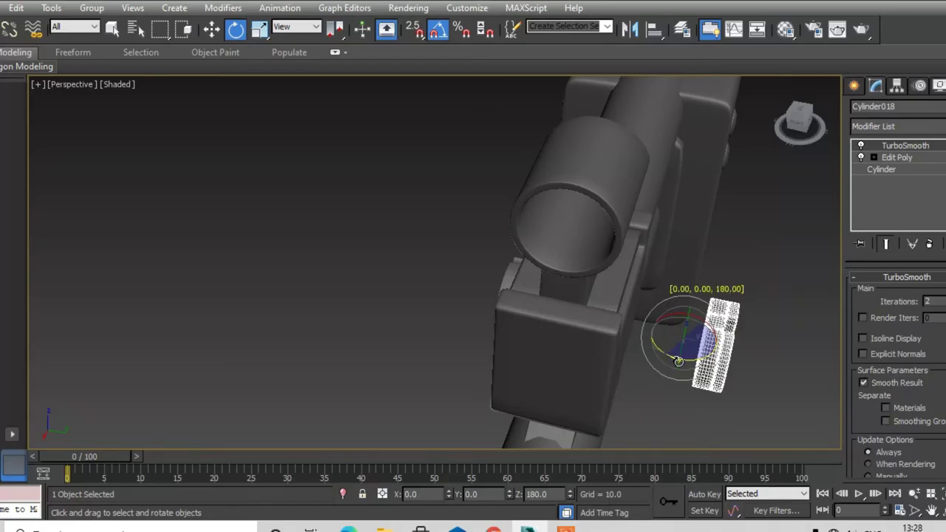
key(w)
alt+middle_drag(613, 328, 665, 342)
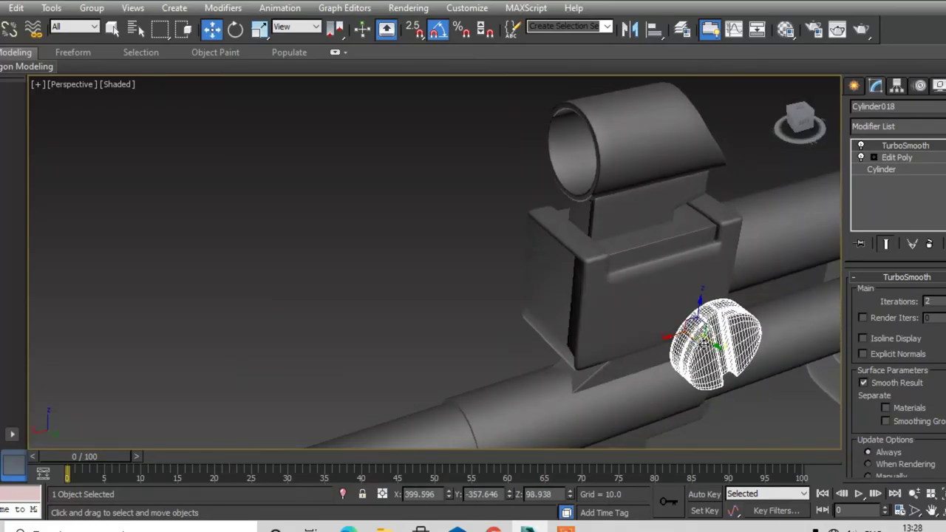
drag(715, 343, 672, 275)
Step: Turn the copied knob 180 degrees around Y so it faces outward
click(494, 328)
click(653, 318)
key(e)
drag(629, 279, 624, 292)
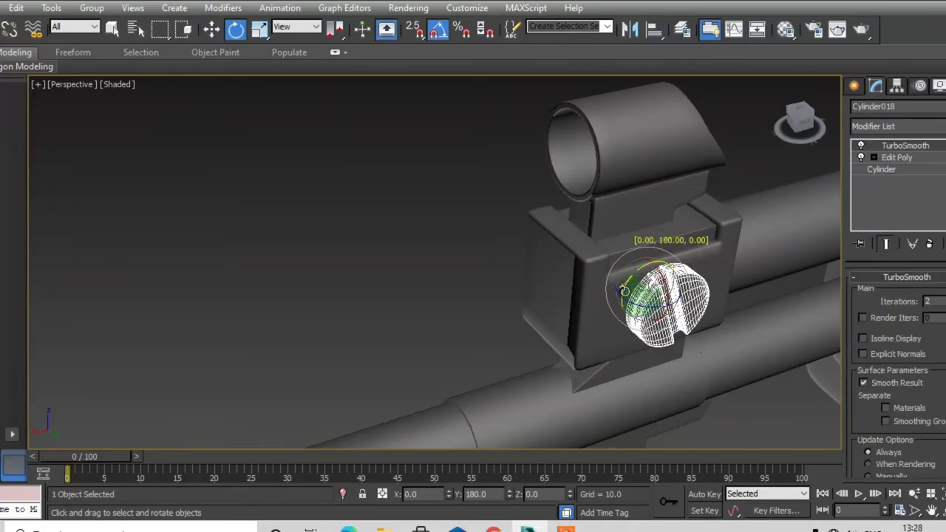
click(399, 303)
Step: Orbit and zoom around the whole rifle to inspect it from several angles
scroll(399, 304, down, 3)
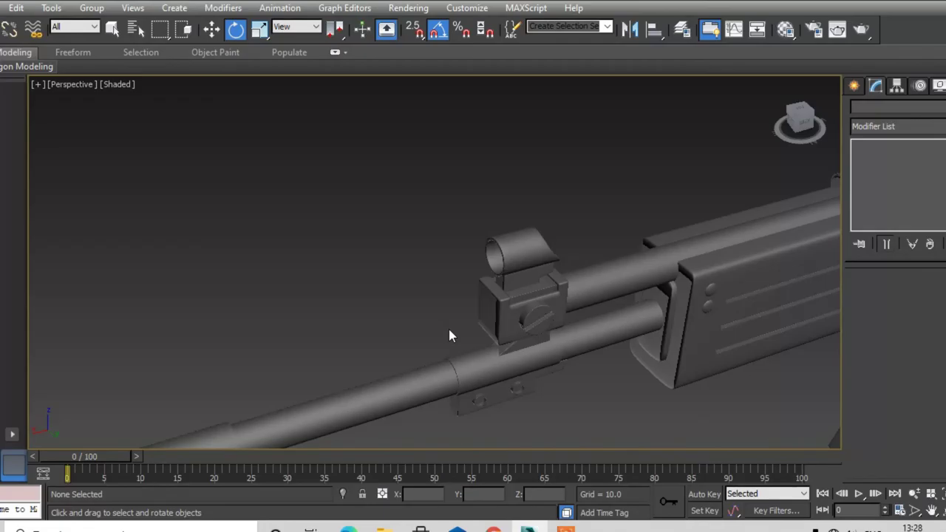
alt+middle_drag(448, 333, 713, 333)
scroll(712, 334, down, 3)
mouse_move(564, 347)
alt+middle_down()
mouse_move(654, 313)
mouse_move(612, 306)
alt+middle_up()
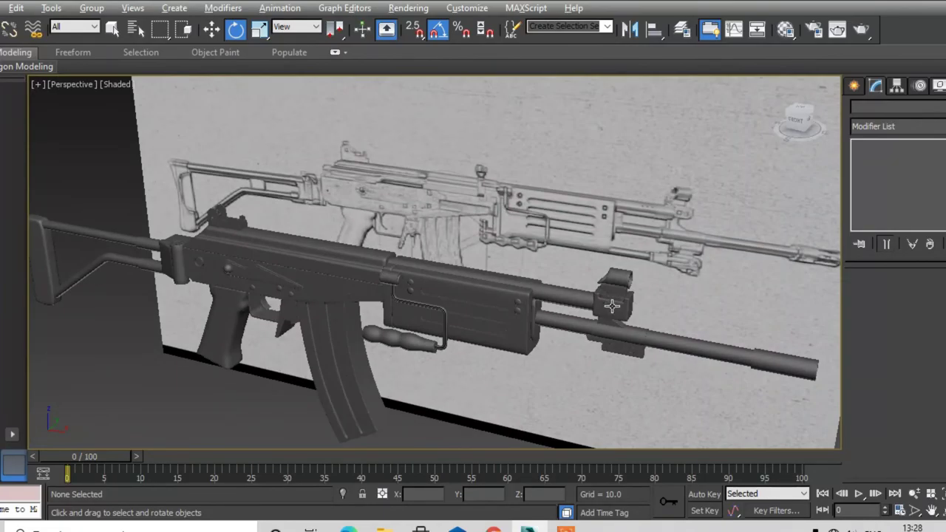
mouse_move(485, 359)
alt+middle_down()
mouse_move(566, 323)
mouse_move(522, 361)
mouse_move(520, 347)
mouse_move(533, 344)
mouse_move(504, 353)
alt+middle_up()
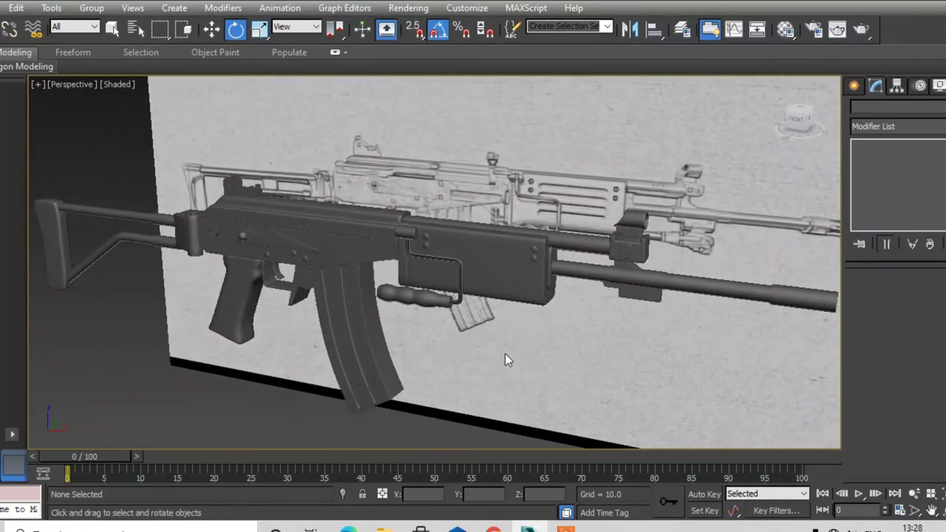
mouse_move(430, 376)
alt+middle_down()
mouse_move(469, 380)
mouse_move(431, 372)
mouse_move(430, 362)
mouse_move(457, 380)
alt+middle_up()
scroll(430, 364, down, 3)
scroll(414, 363, up, 4)
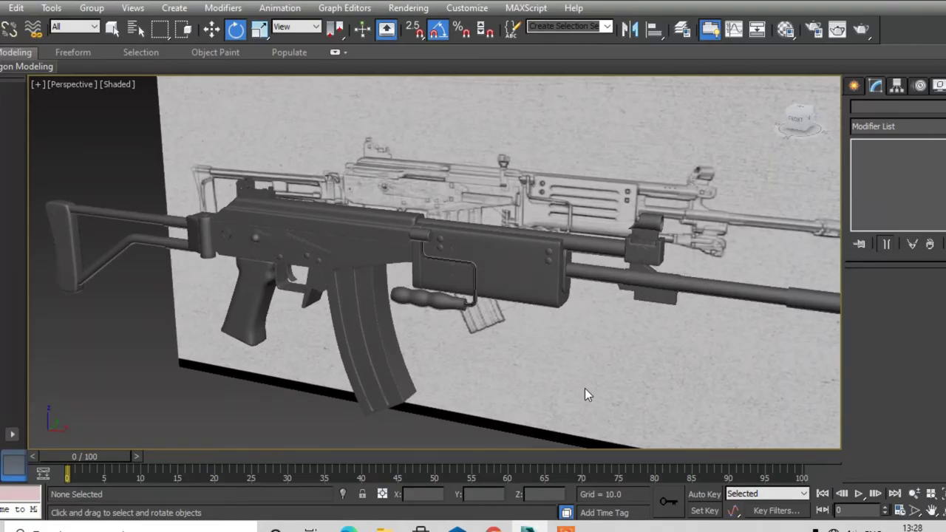
mouse_move(386, 255)
alt+middle_down()
mouse_move(436, 274)
mouse_move(450, 300)
mouse_move(414, 270)
alt+middle_up()
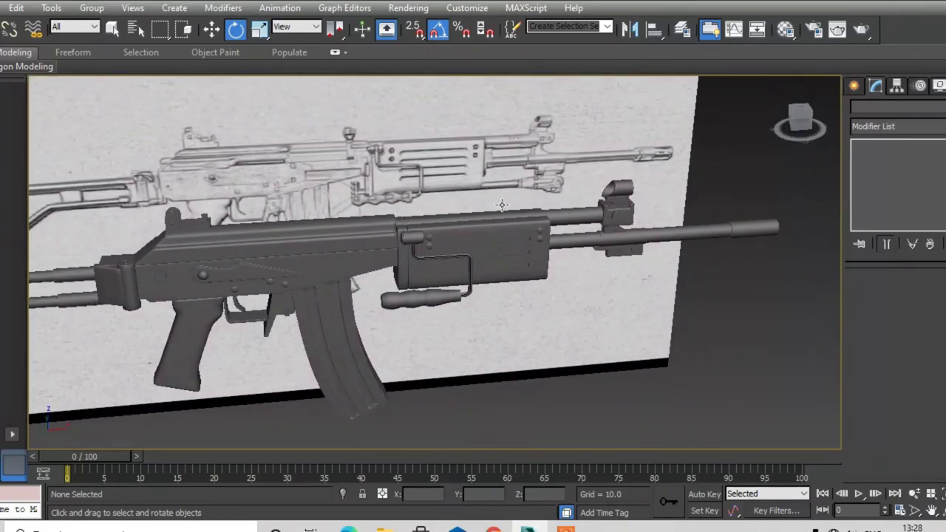
Step: Toggle the maximized front view, ending back on the four-viewport layout
key(alt+w)
key(alt+w)
scroll(365, 215, up, 3)
scroll(391, 216, up, 3)
scroll(406, 222, down, 2)
key(alt+w)
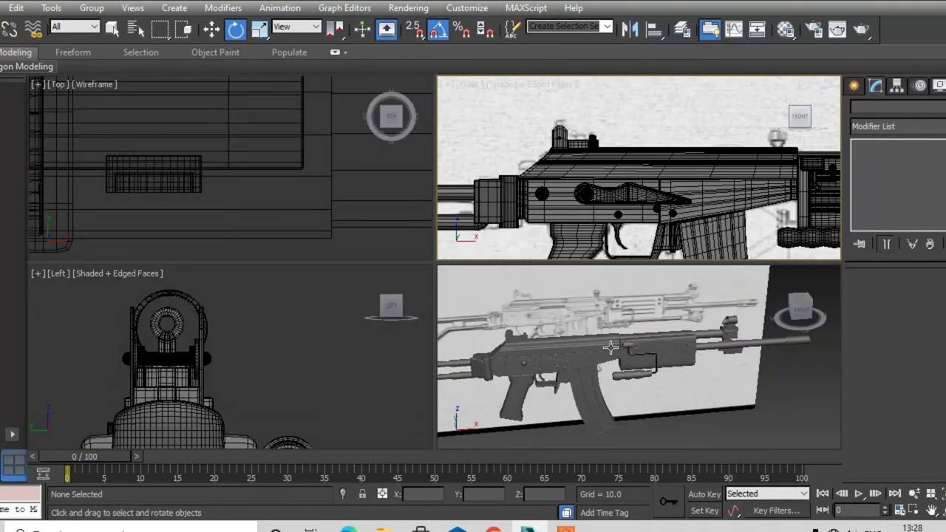
Step: Clone the rounded rear sight post Box014 to its right as an independent copy
scroll(564, 146, up, 2)
key(alt+w)
scroll(333, 220, up, 2)
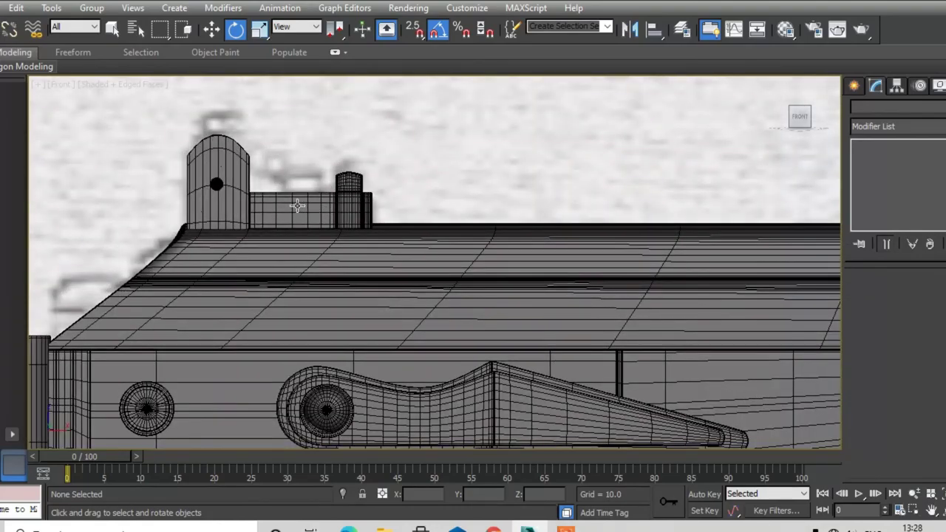
click(300, 212)
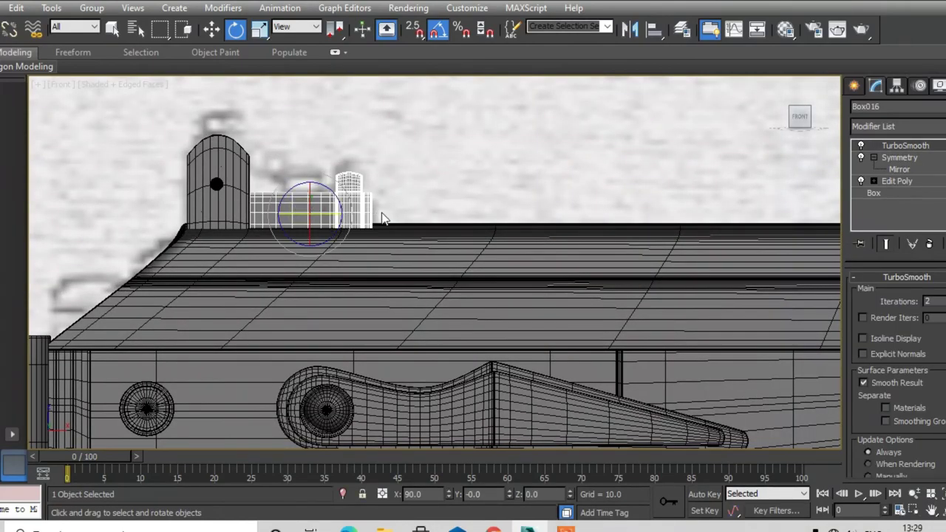
key(w)
click(241, 190)
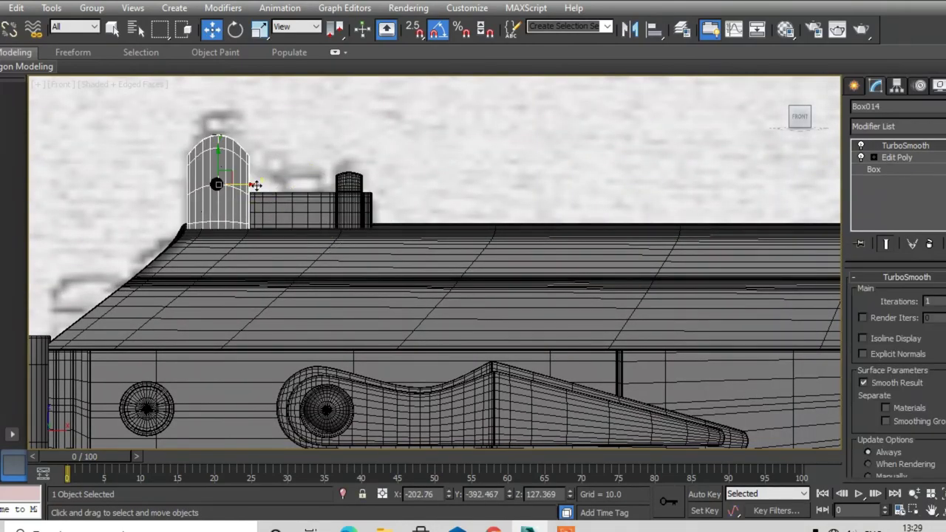
shift+drag(251, 185, 498, 186)
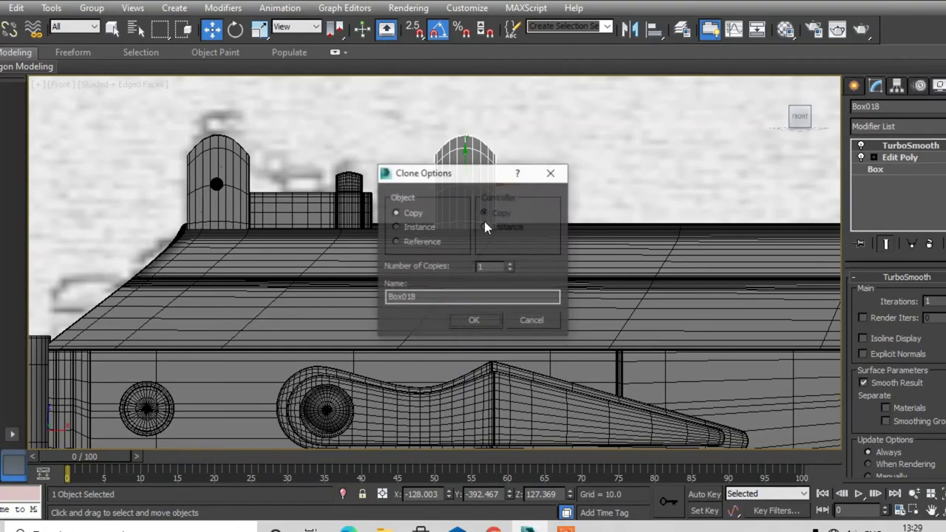
click(478, 320)
Step: Delete TurboSmooth and Edit Poly from the copy, leaving a plain box
right_click(916, 146)
click(845, 164)
right_click(898, 146)
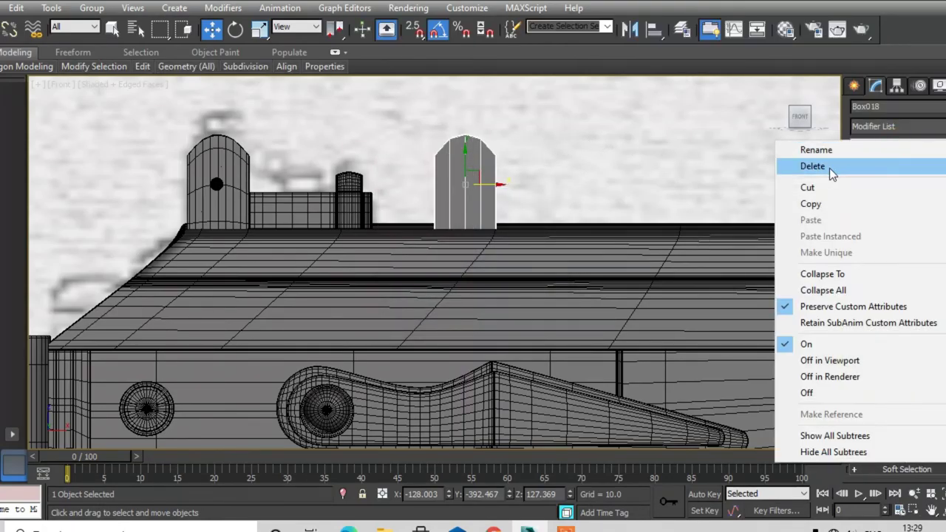
click(813, 165)
scroll(591, 174, down, 2)
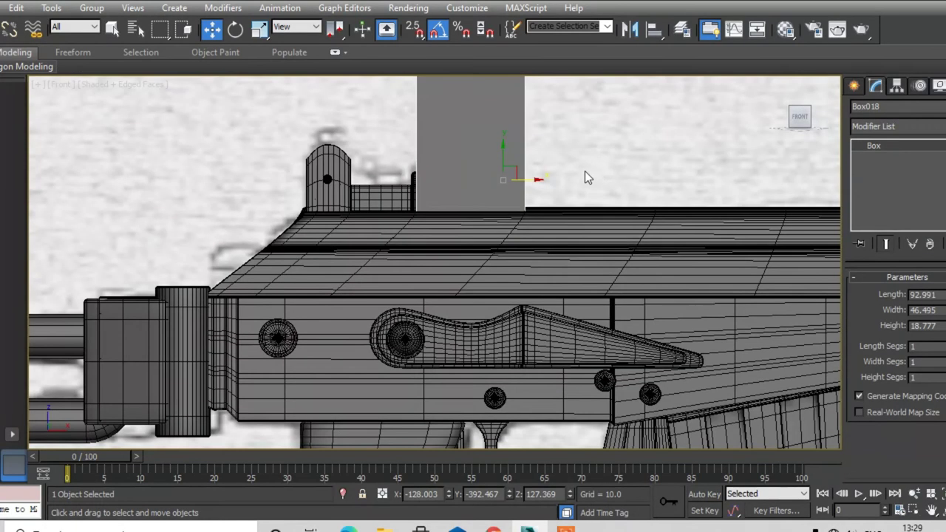
Step: Add Edit Poly to the plain box and lower its top vertices down to the receiver
click(889, 128)
scroll(892, 170, down, 3)
click(891, 173)
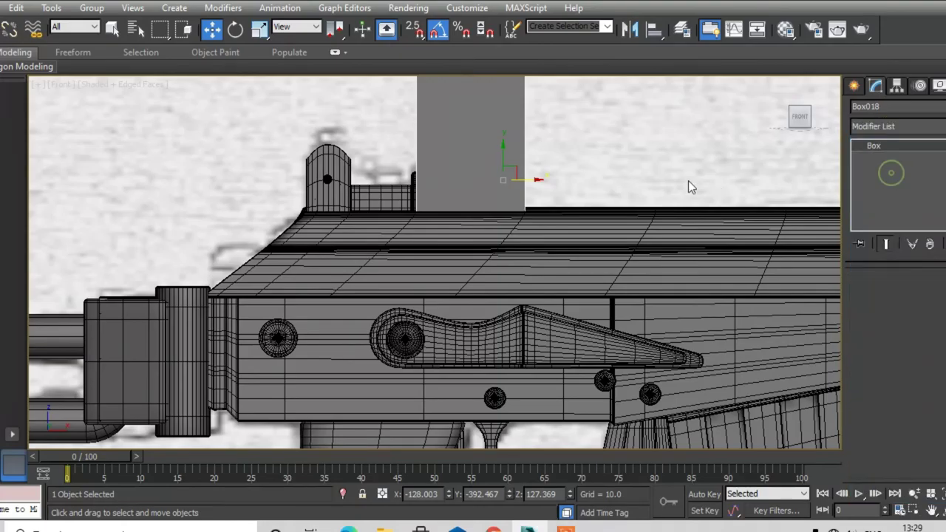
middle_drag(688, 187, 707, 287)
key(1)
drag(619, 142, 447, 190)
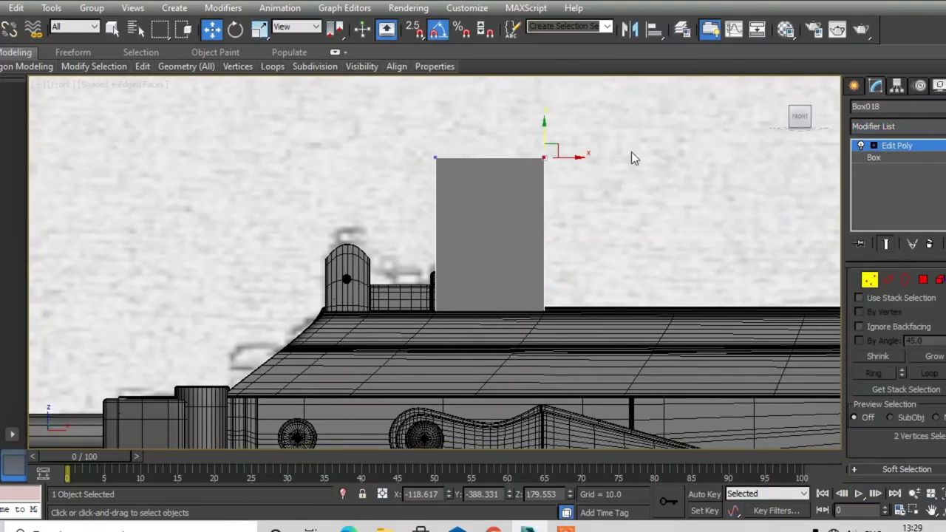
drag(680, 127, 349, 152)
drag(650, 249, 647, 248)
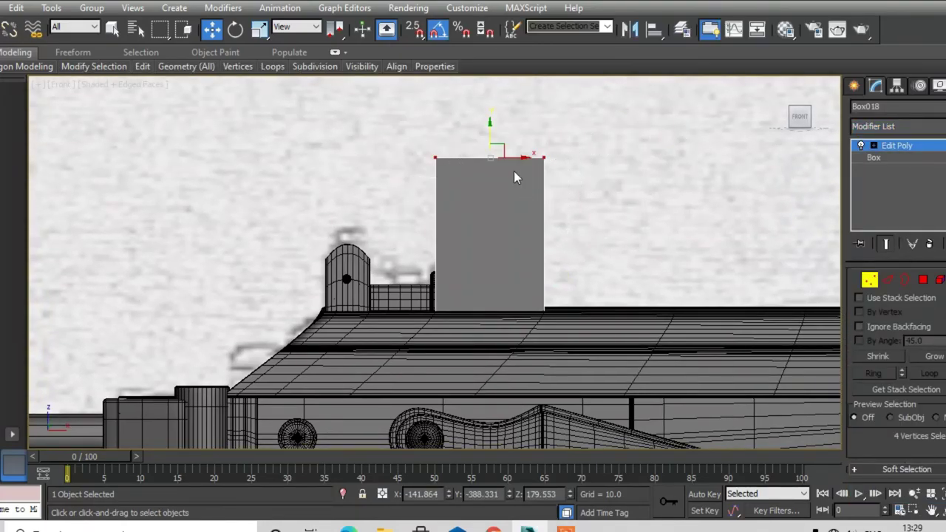
drag(490, 138, 506, 288)
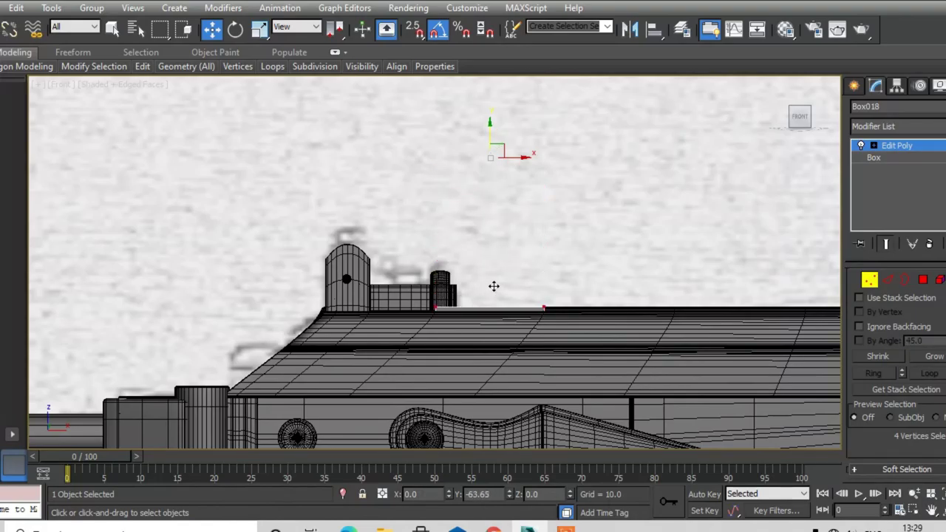
Step: Lift the whole box above the receiver and bring its top down to flatten it
drag(623, 264, 369, 325)
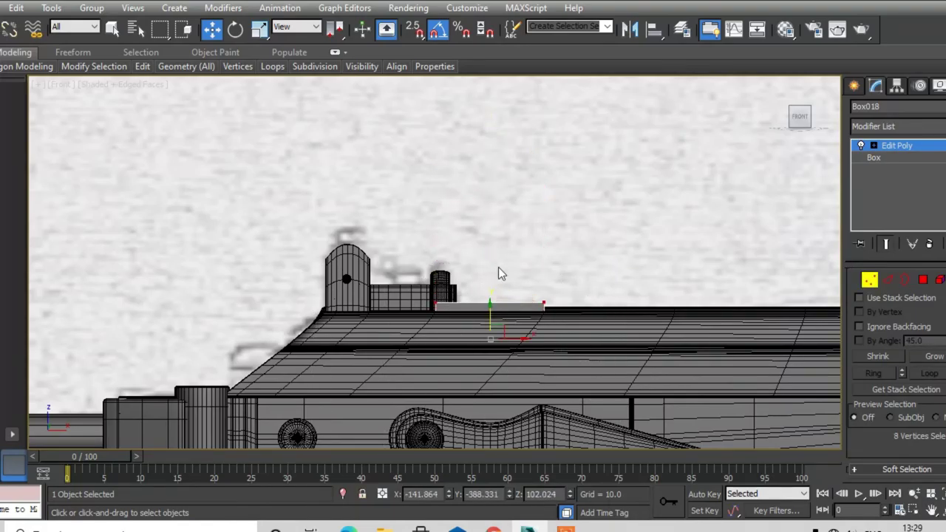
drag(493, 320, 499, 303)
drag(518, 268, 537, 257)
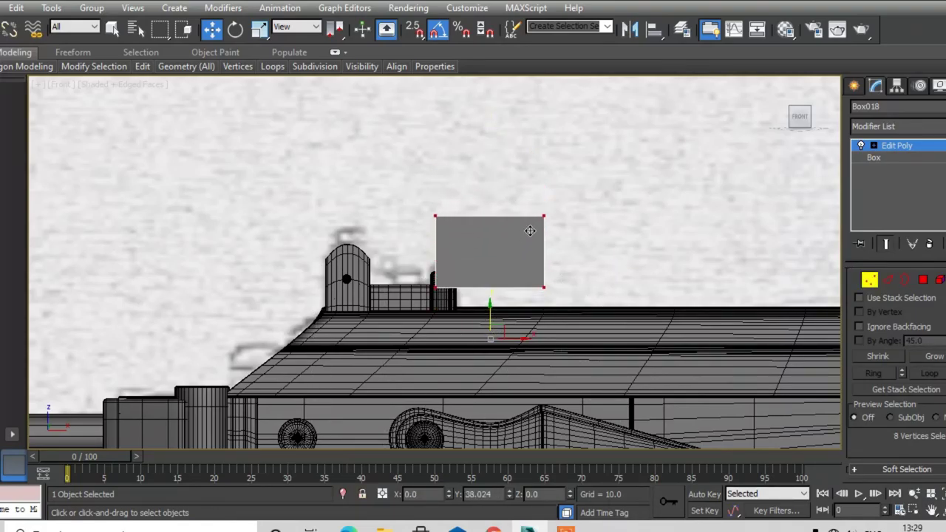
drag(615, 270, 613, 268)
drag(492, 219, 491, 280)
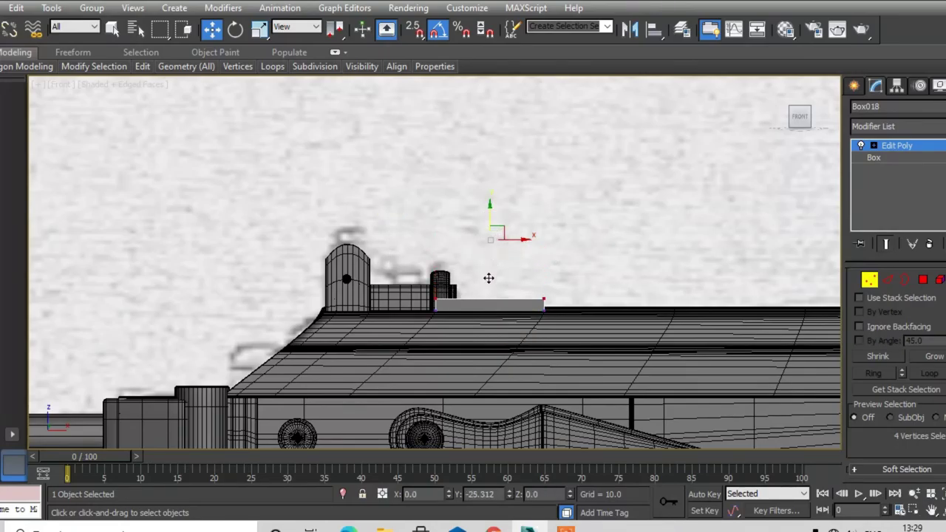
Step: Stretch the strip's end vertices along X toward the receiver's front end
click(432, 301)
mouse_move(465, 307)
mouse_down()
mouse_move(494, 309)
mouse_move(498, 289)
mouse_up()
scroll(473, 333, down, 3)
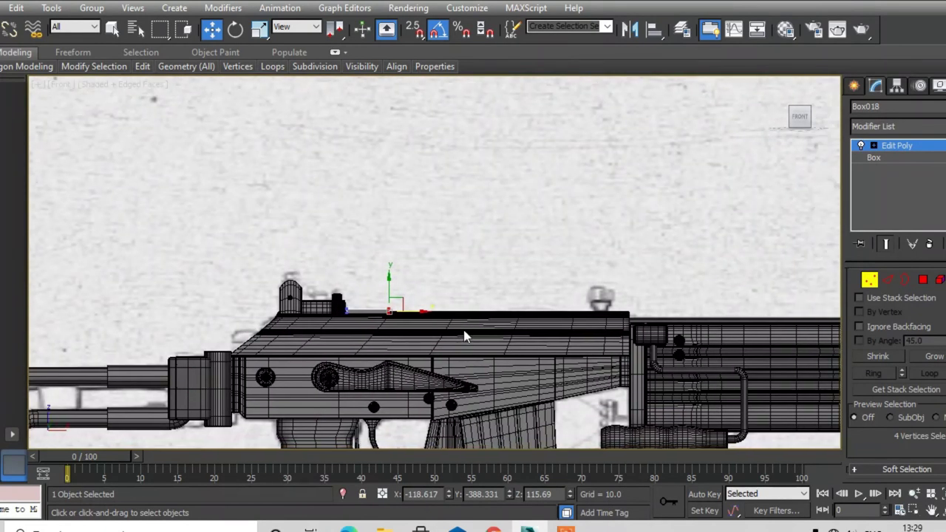
scroll(443, 314, up, 2)
drag(387, 311, 725, 306)
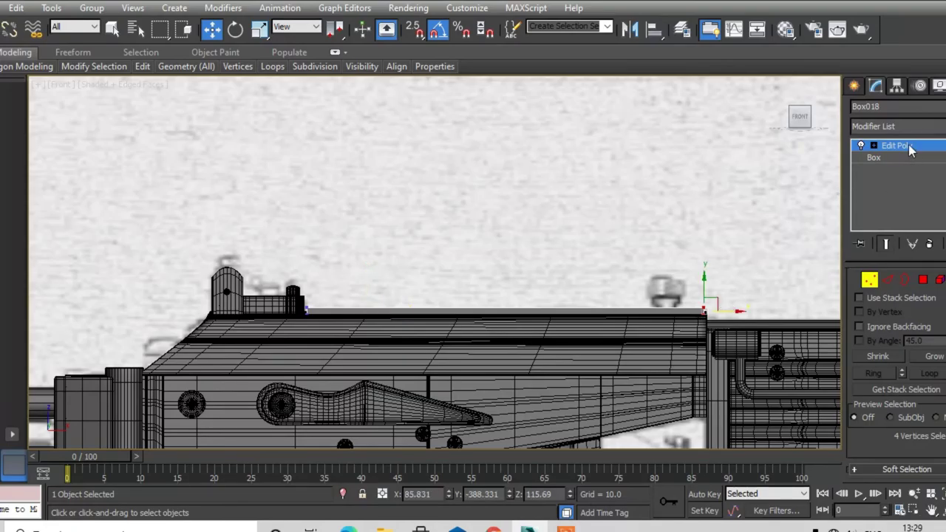
Step: Orbit the perspective view to look along the new strip on the receiver top
click(640, 197)
key(alt+w)
click(518, 322)
key(alt+w)
mouse_move(517, 322)
alt+middle_down()
mouse_move(449, 337)
mouse_move(397, 179)
alt+middle_up()
scroll(397, 179, up, 5)
click(398, 224)
mouse_move(398, 223)
alt+middle_down()
mouse_move(437, 247)
mouse_move(333, 219)
alt+middle_up()
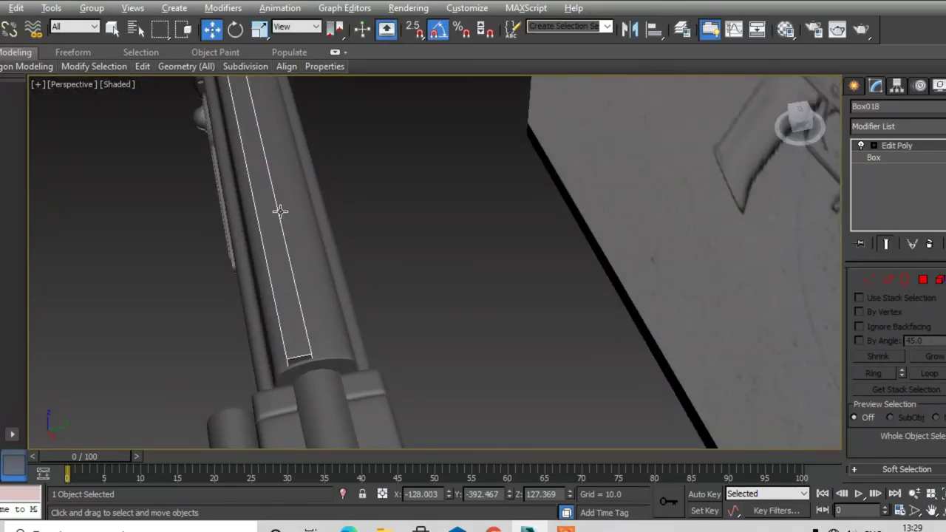
Step: Centre the strip's pivot on the object using Affect Pivot Only in the Left view
key(alt+w)
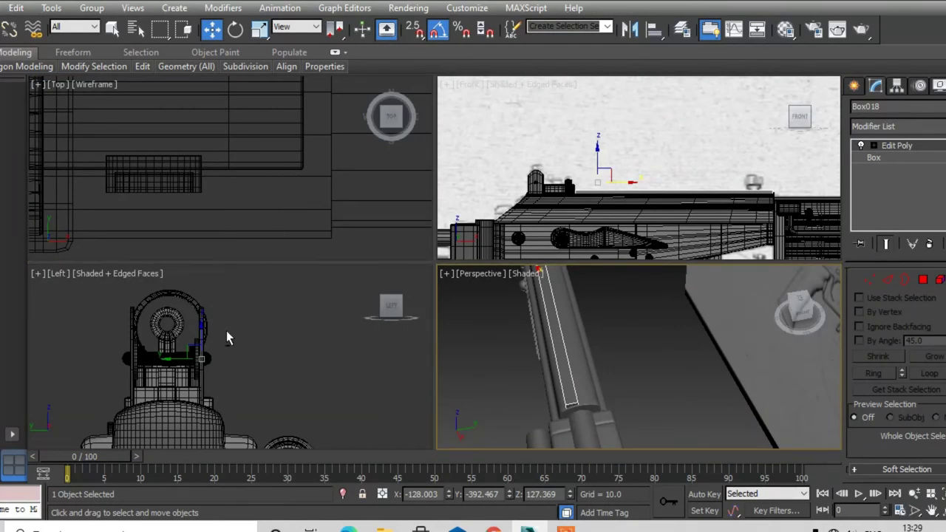
key(alt+w)
click(895, 86)
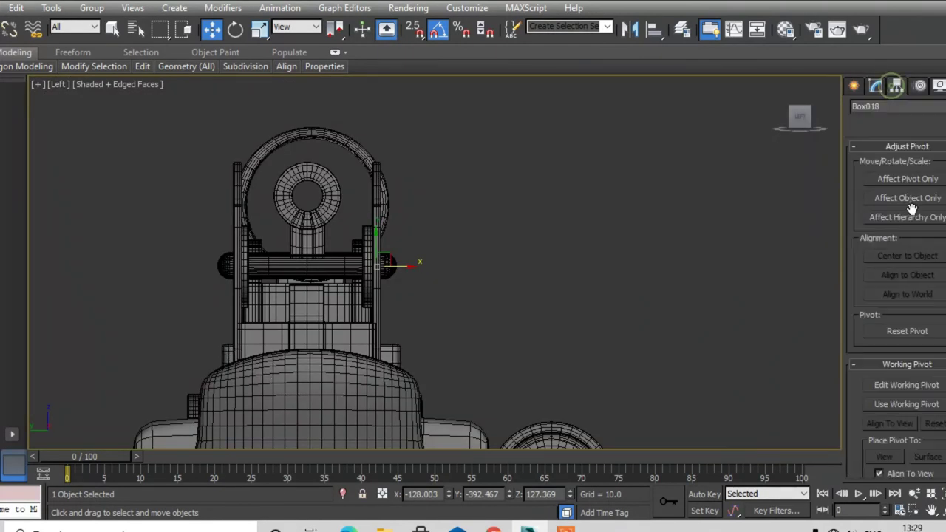
click(908, 180)
click(903, 253)
click(889, 178)
click(852, 85)
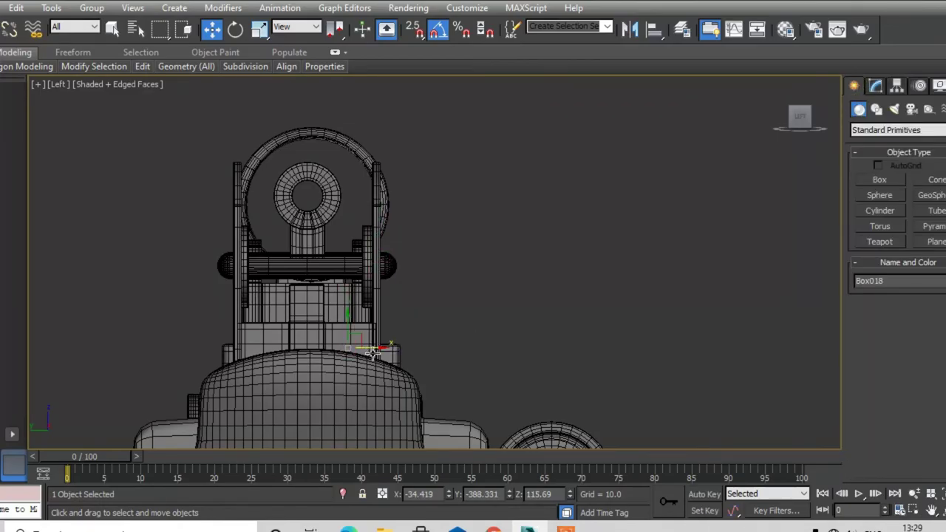
Step: Frame the strip together with the barrel tube in the perspective view
key(r)
key(w)
key(alt+w)
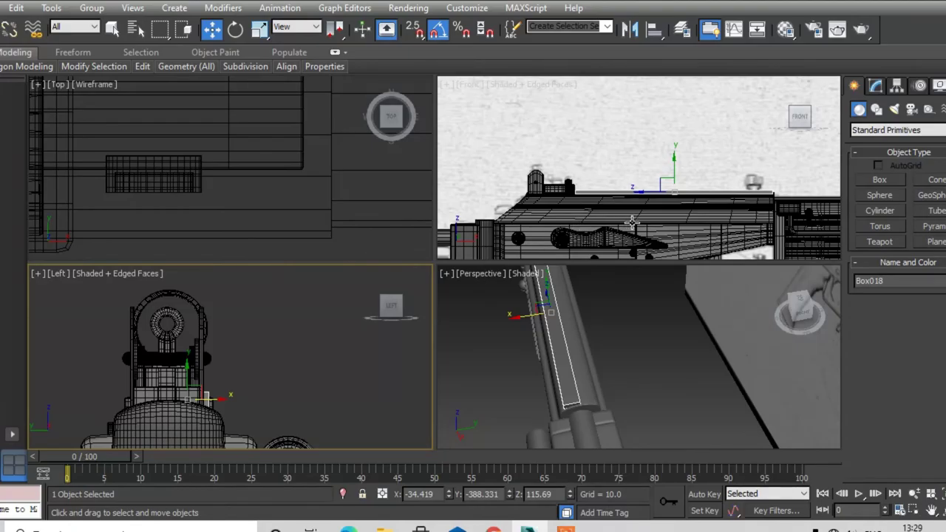
right_click(609, 339)
key(alt+w)
ctrl+click(311, 265)
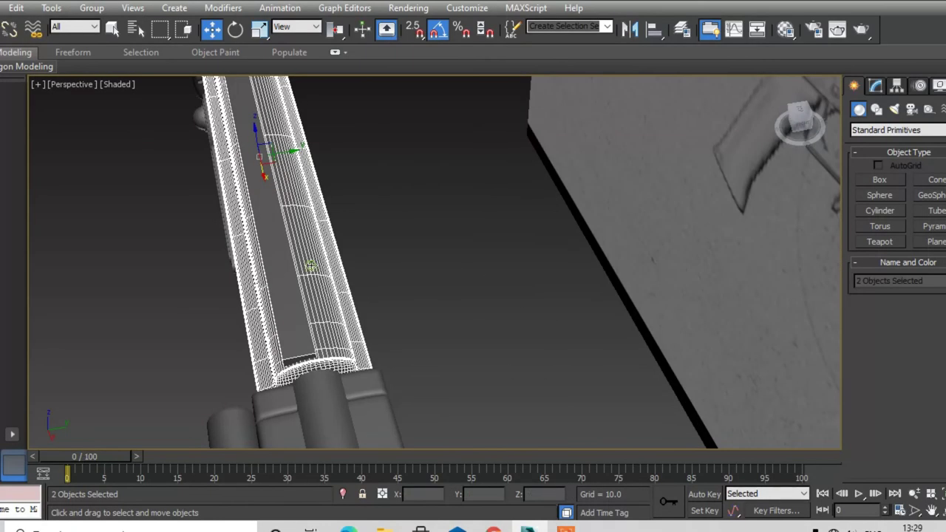
key(z)
key(alt+w)
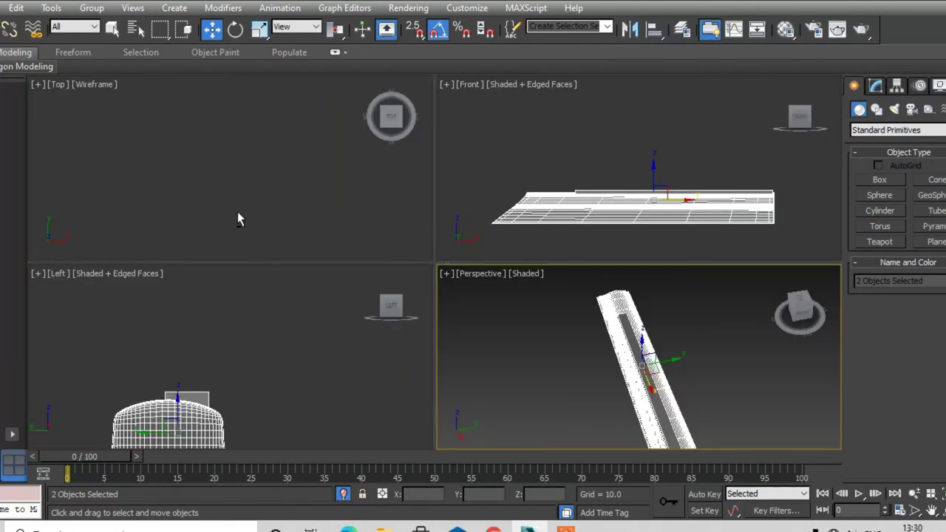
Step: Frame the tube in the top view and reselect the thin box Box018
right_click(240, 207)
key(alt+w)
key(z)
click(515, 387)
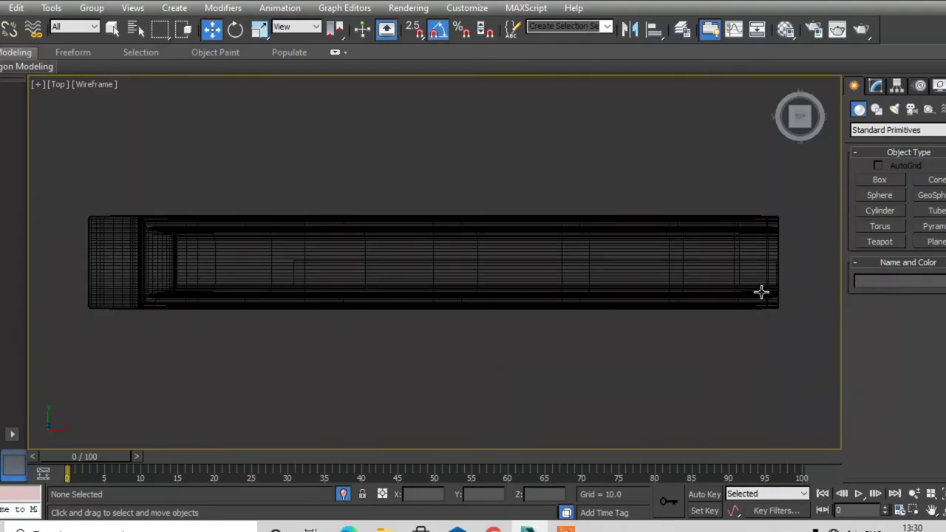
click(737, 272)
drag(801, 353, 613, 266)
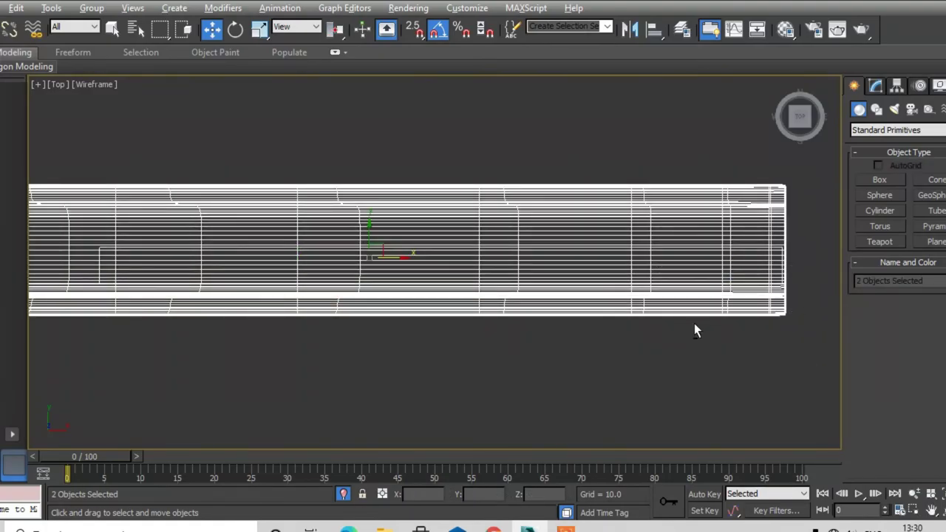
click(722, 310)
Step: In the maximized Left view, slide Box018 sideways to centre it on the receiver
key(alt+w)
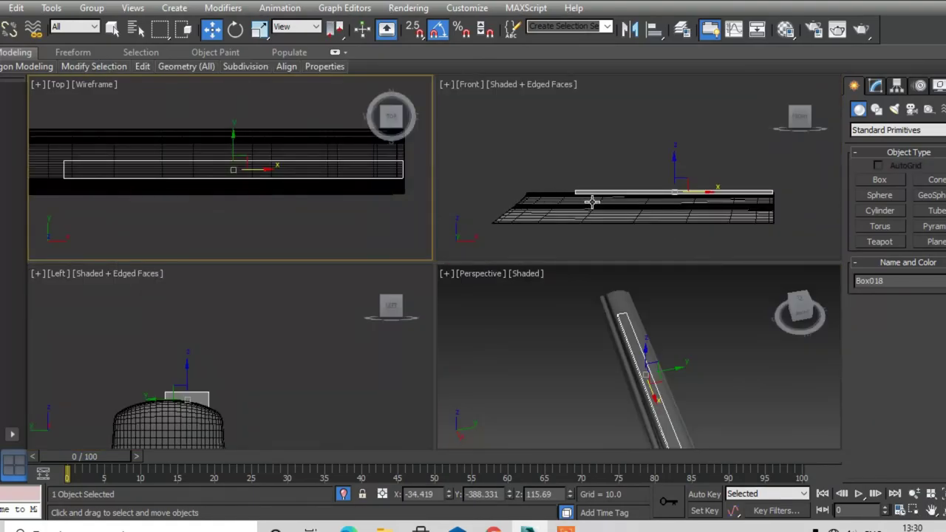
key(alt+w)
scroll(369, 348, up, 3)
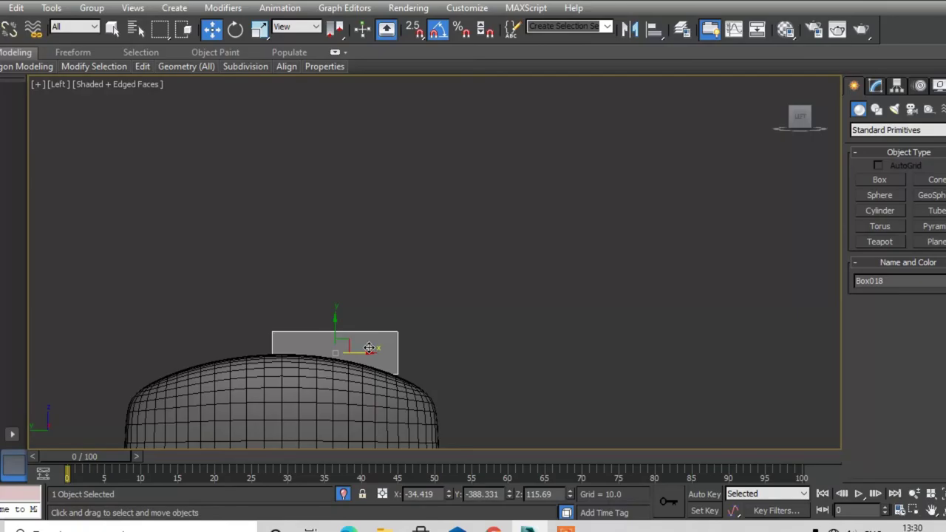
drag(359, 352, 308, 346)
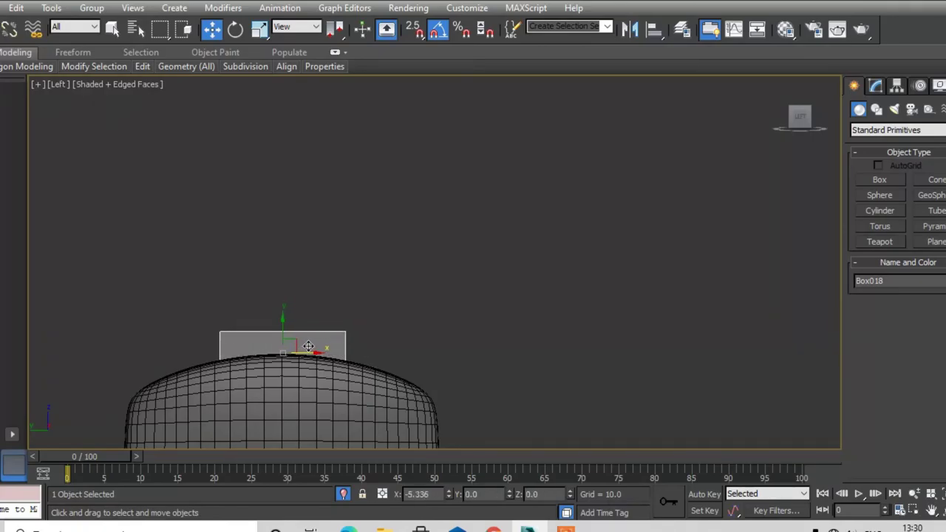
Step: Non-uniformly scale the box to about 175% width across the receiver's curved top
key(r)
mouse_move(326, 354)
mouse_down()
mouse_move(371, 368)
mouse_move(361, 364)
mouse_up()
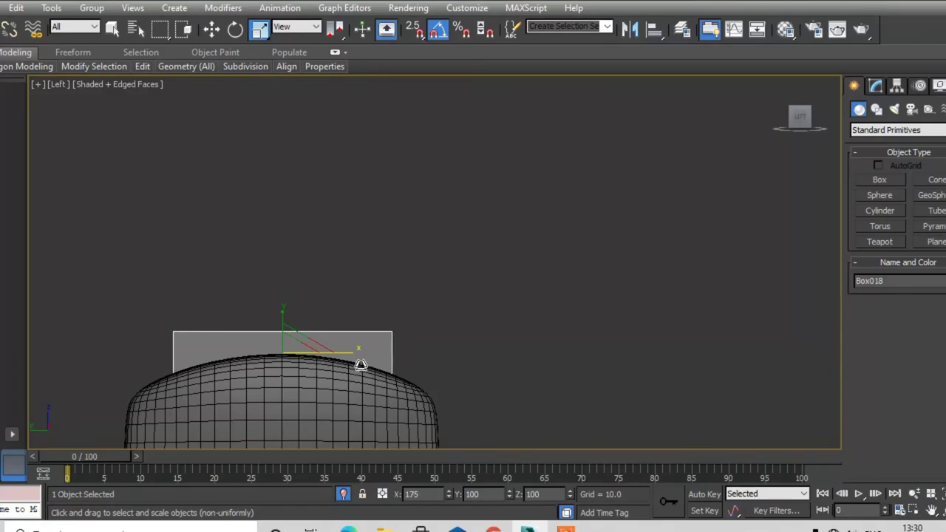
key(w)
click(433, 338)
Step: Exit isolation and orbit the perspective view to see the rifle against its reference
key(alt+w)
click(640, 397)
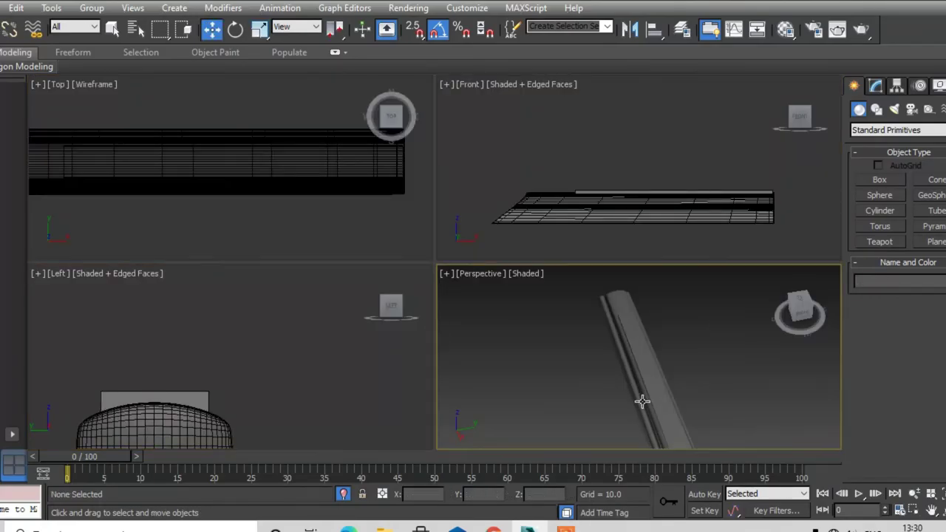
key(alt+w)
mouse_move(600, 346)
alt+middle_down()
mouse_move(709, 320)
mouse_move(572, 362)
mouse_move(478, 353)
mouse_move(549, 377)
mouse_move(576, 368)
mouse_move(446, 368)
mouse_move(511, 370)
mouse_move(521, 381)
alt+middle_up()
click(342, 494)
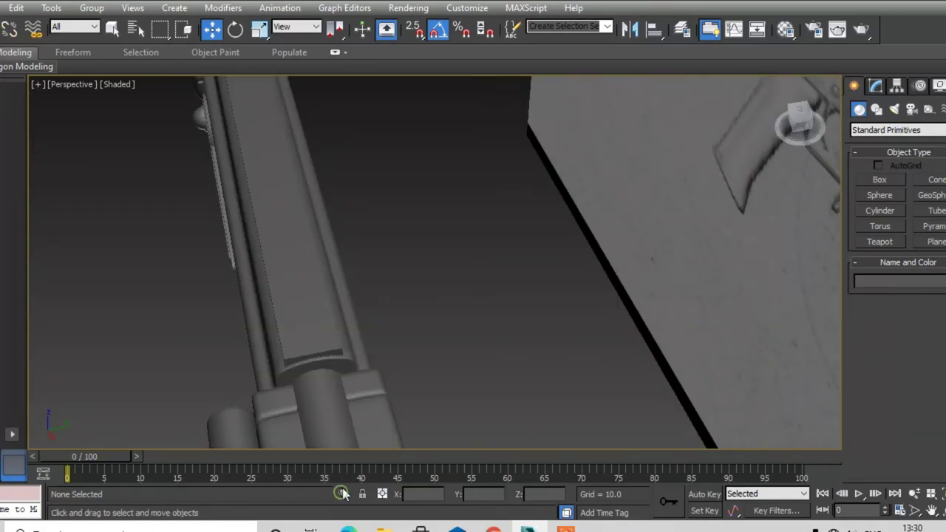
mouse_move(359, 371)
alt+middle_down()
mouse_move(601, 327)
mouse_move(404, 355)
mouse_move(483, 321)
mouse_move(545, 321)
mouse_move(458, 323)
mouse_move(457, 359)
alt+middle_up()
Step: Isolate Box018 in the maximized Front view and add an Edit Poly modifier
click(457, 359)
key(alt+w)
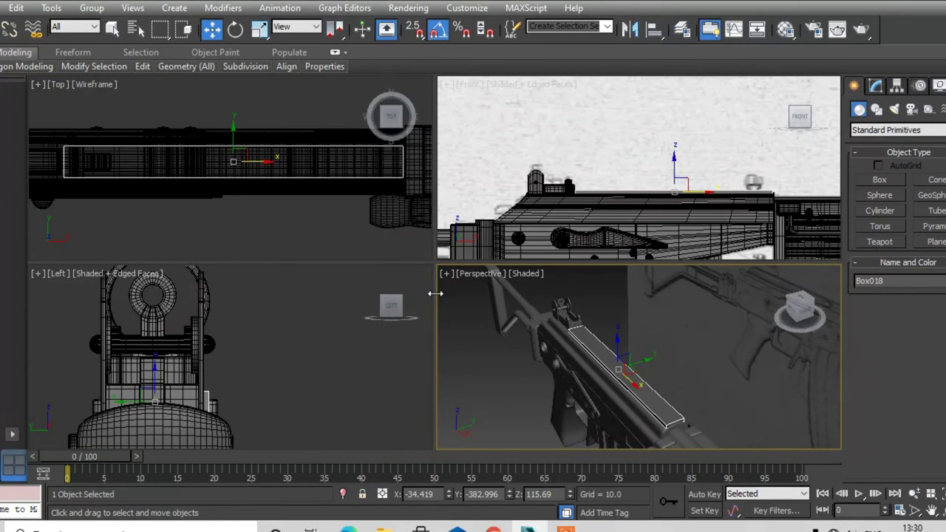
key(alt+w)
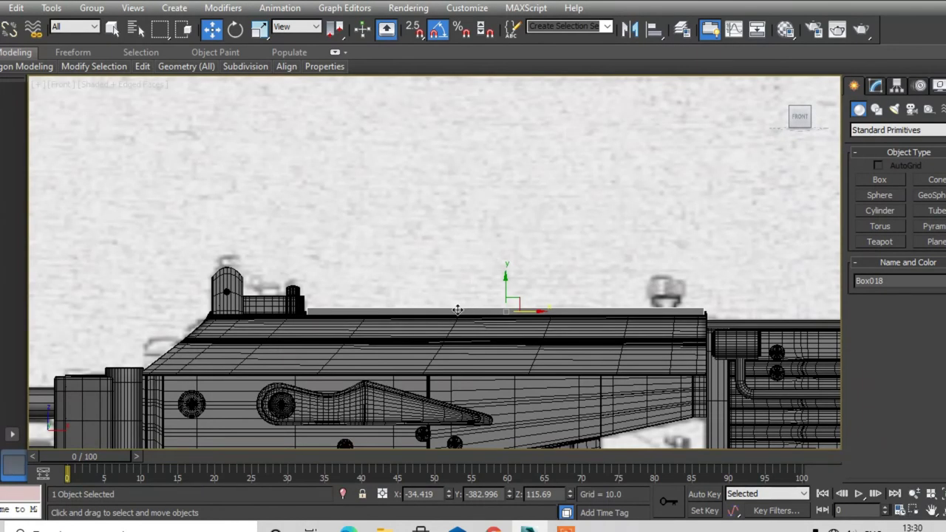
scroll(515, 311, up, 2)
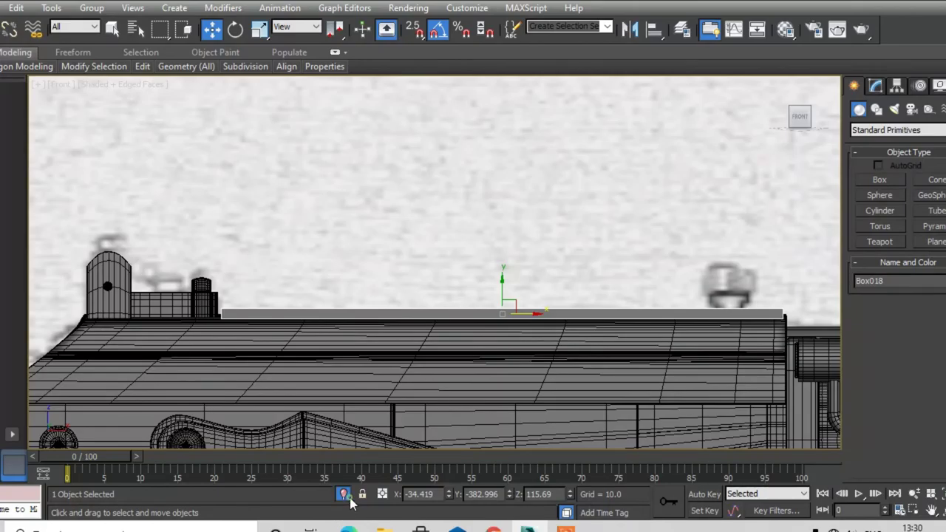
click(347, 497)
key(ctrl+e)
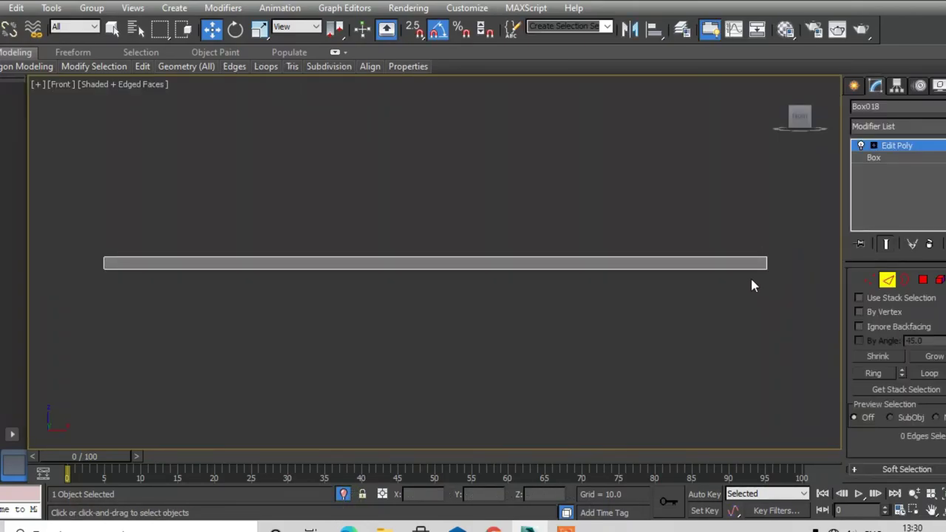
Step: Connect the right-end edge ring with 2 segments pinched close to the box ends
drag(774, 260, 750, 266)
click(879, 375)
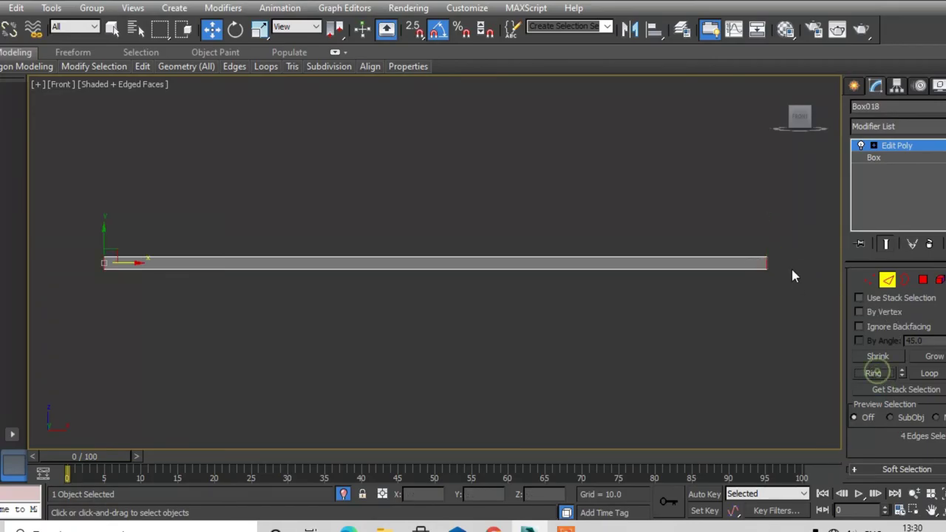
right_click(739, 250)
click(608, 300)
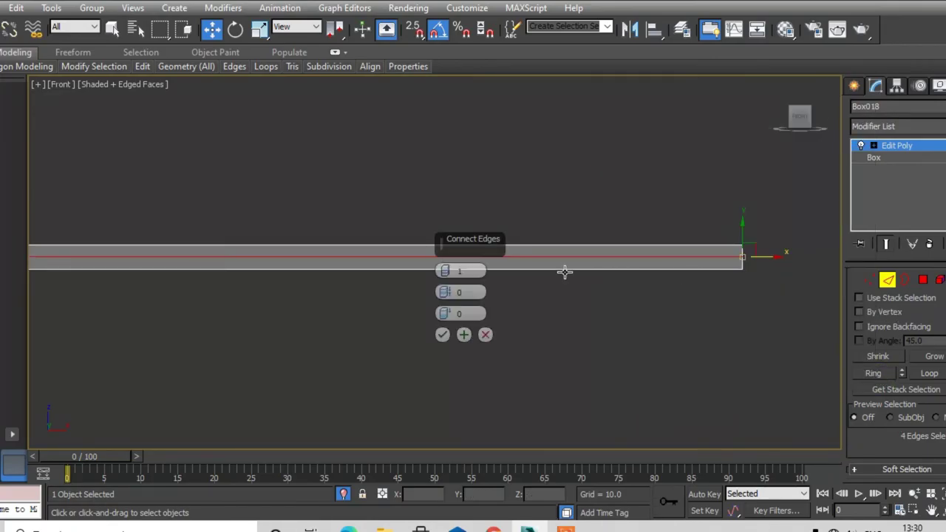
drag(445, 292, 435, 43)
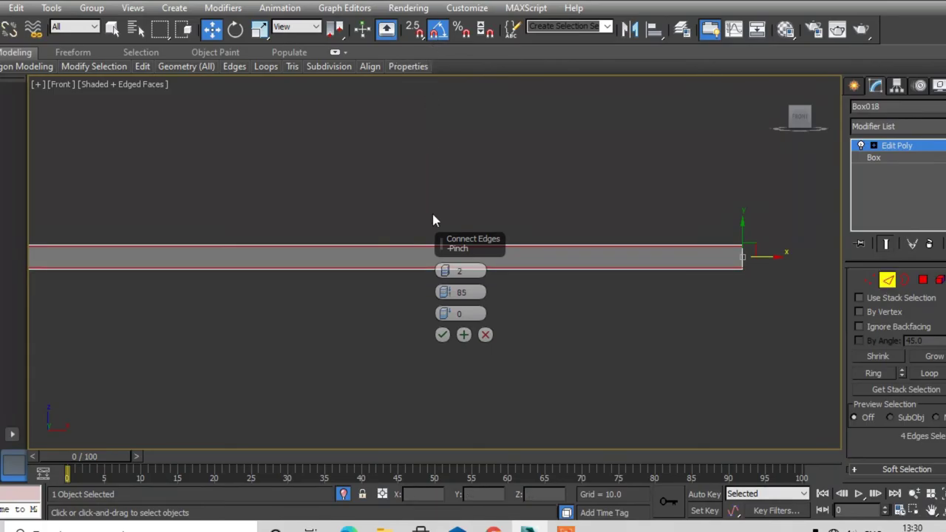
click(436, 332)
right_click(485, 364)
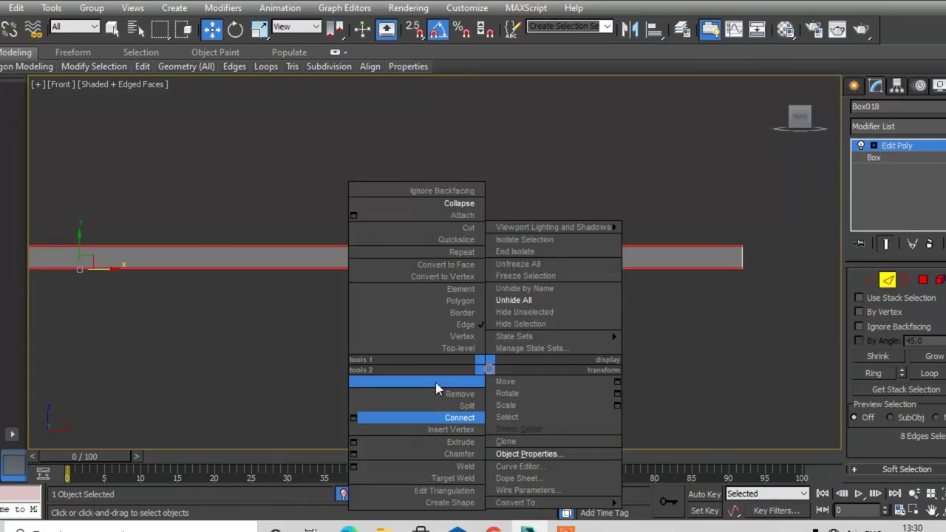
click(354, 419)
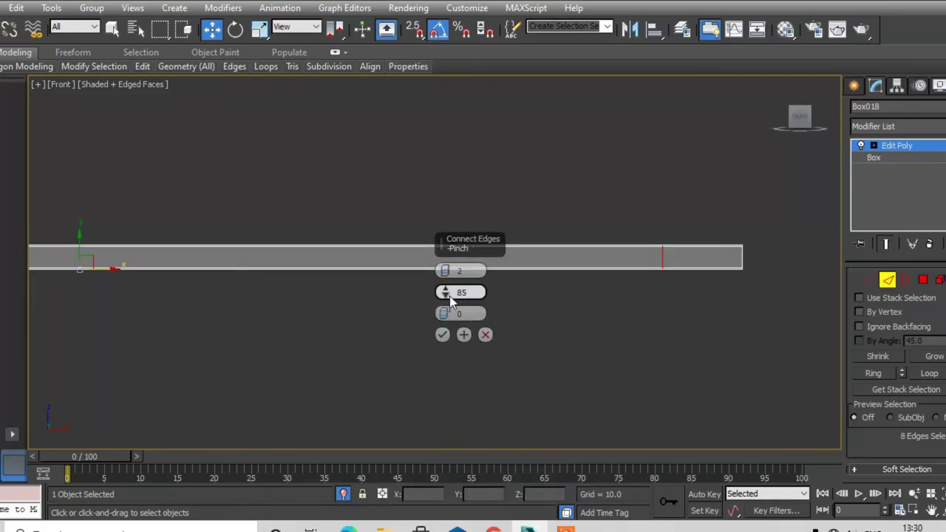
drag(445, 292, 448, 222)
click(444, 296)
click(442, 334)
Step: In the perspective view, select the ring of edges on the box's end face
key(alt+w)
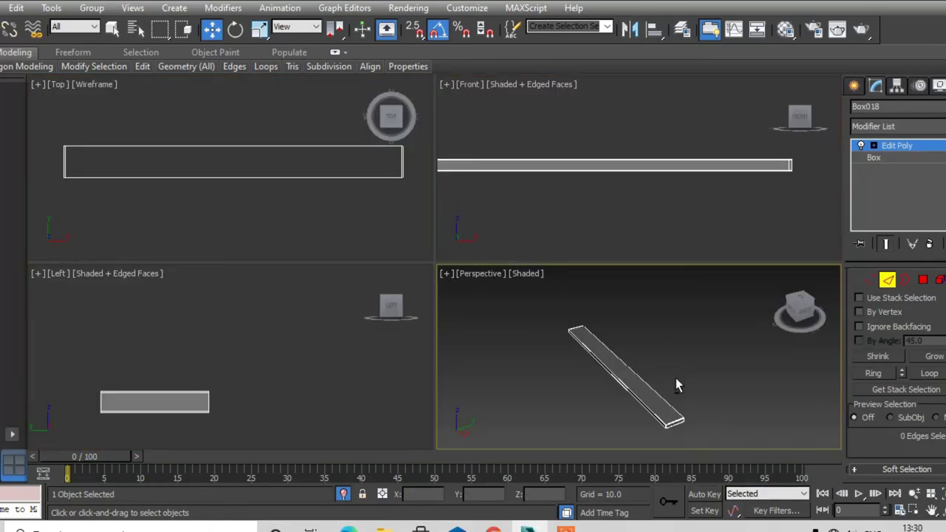
key(alt+w)
scroll(518, 407, up, 2)
scroll(491, 399, up, 2)
click(488, 397)
scroll(487, 397, up, 2)
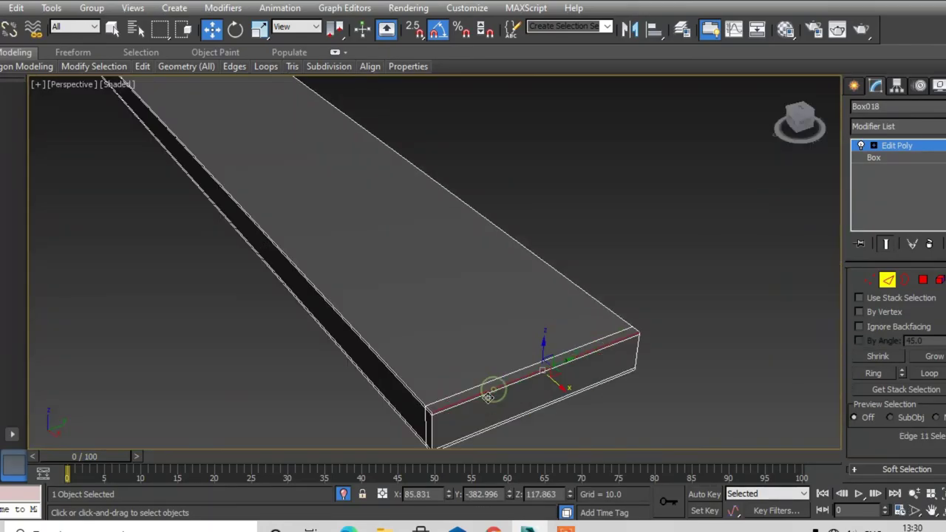
click(892, 378)
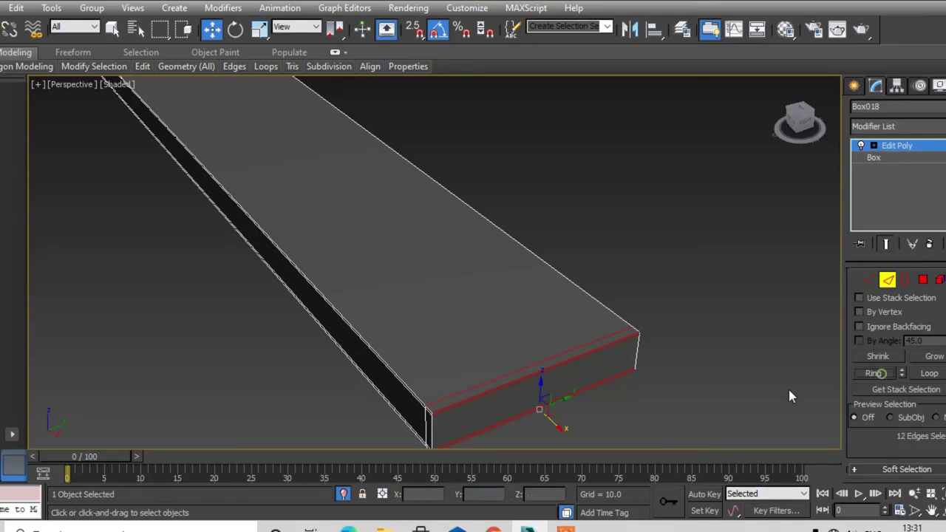
Step: Connect the end-face edge ring into support loops and reselect the whole rail box
right_click(436, 386)
click(299, 434)
right_click(400, 358)
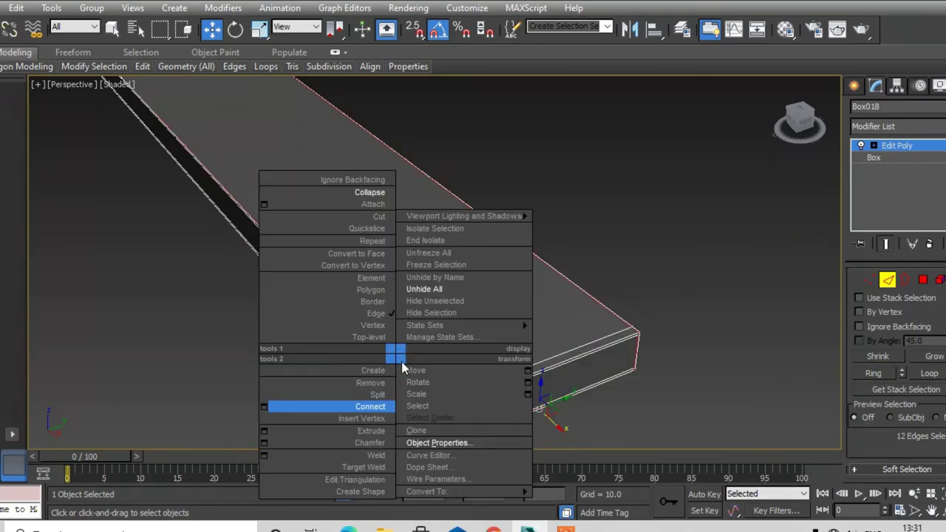
click(686, 272)
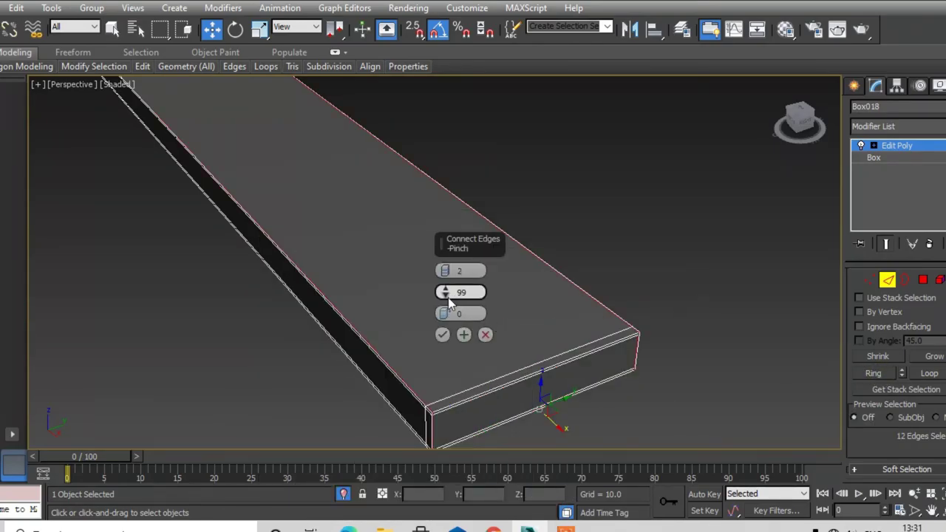
click(442, 335)
click(686, 239)
drag(633, 245, 563, 323)
click(888, 131)
Step: Apply TurboSmooth to the rail box and reframe the front view on the rifle body
key(t)
click(887, 295)
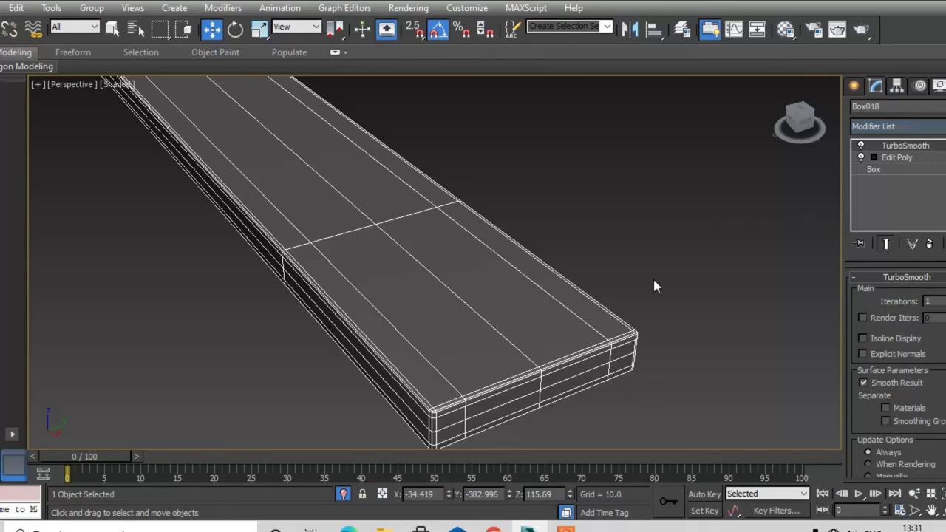
click(653, 279)
scroll(653, 279, down, 3)
scroll(611, 288, down, 3)
alt+middle_drag(612, 288, 648, 285)
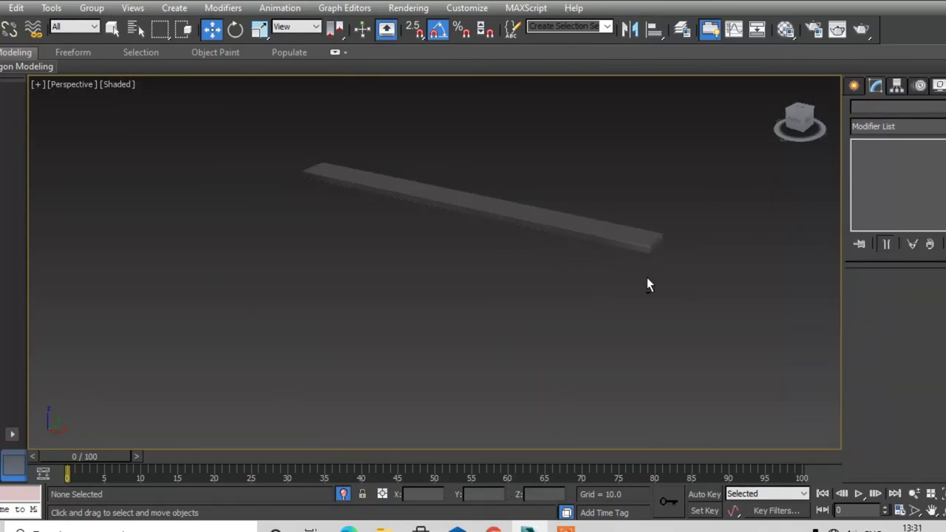
mouse_move(621, 247)
alt+middle_down()
mouse_move(680, 215)
mouse_move(477, 417)
alt+middle_up()
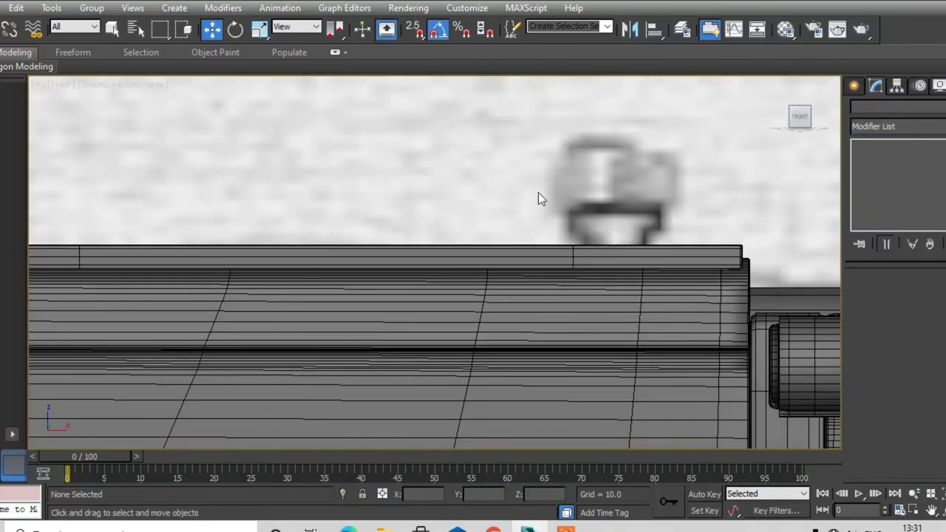
scroll(538, 196, down, 3)
middle_drag(385, 222, 678, 222)
Step: Clone the rail upward as Box019, turn off its TurboSmooth, and return to Edit Poly
click(396, 231)
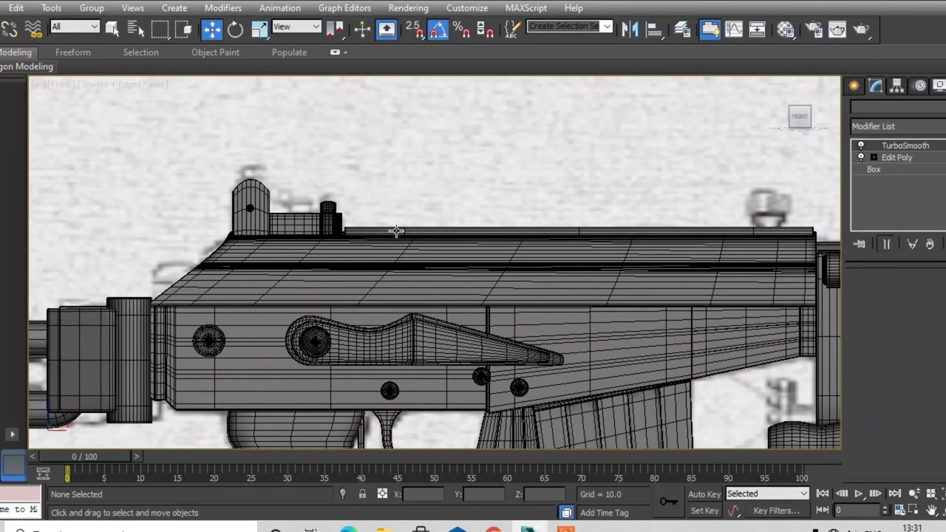
click(396, 230)
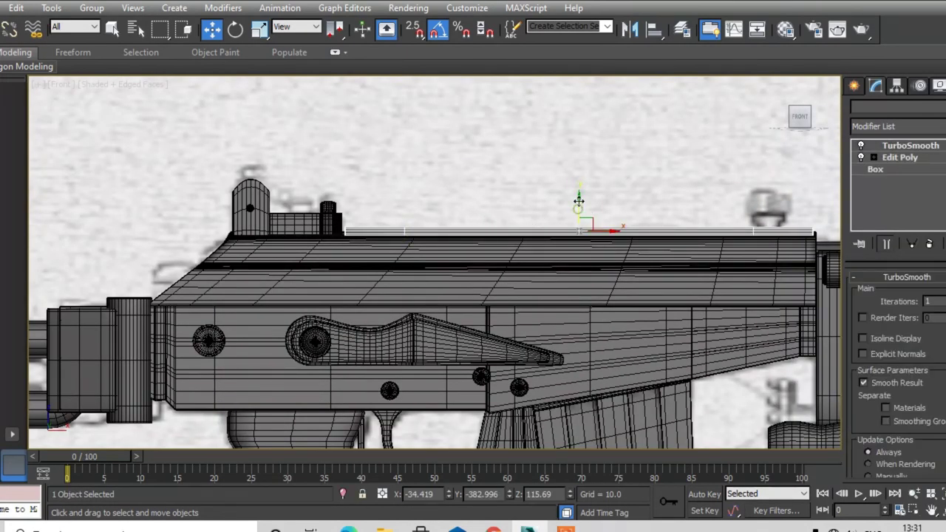
shift+drag(577, 209, 578, 190)
click(484, 323)
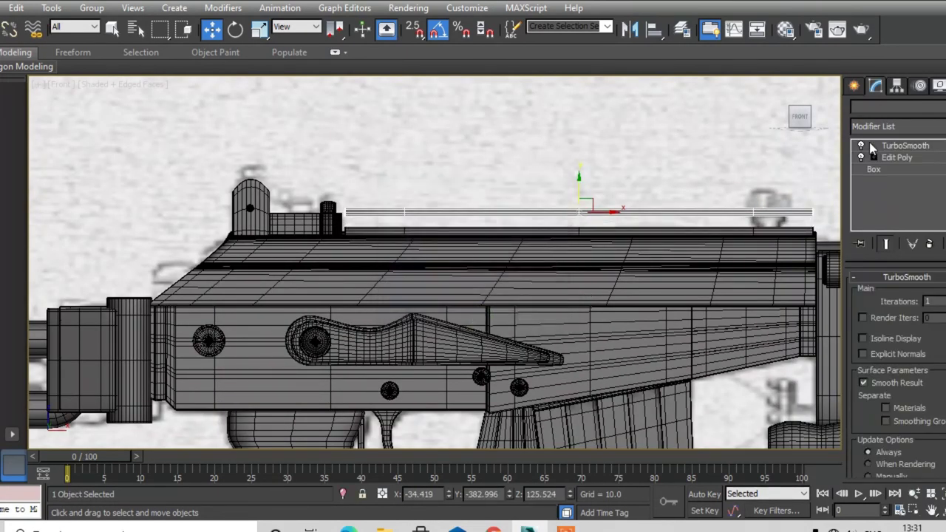
click(860, 146)
click(889, 158)
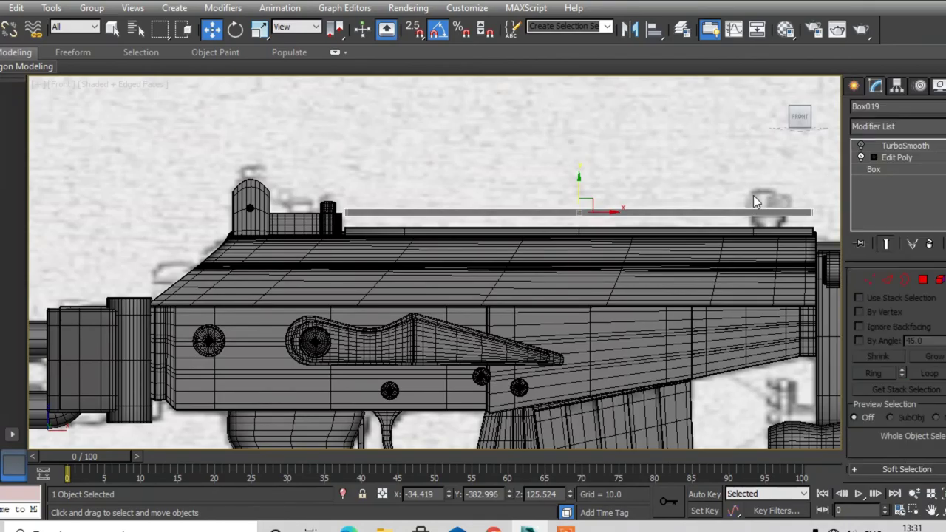
Step: Shorten the bar by pulling its right-end vertices left toward the rear sight
key(1)
drag(751, 170, 838, 241)
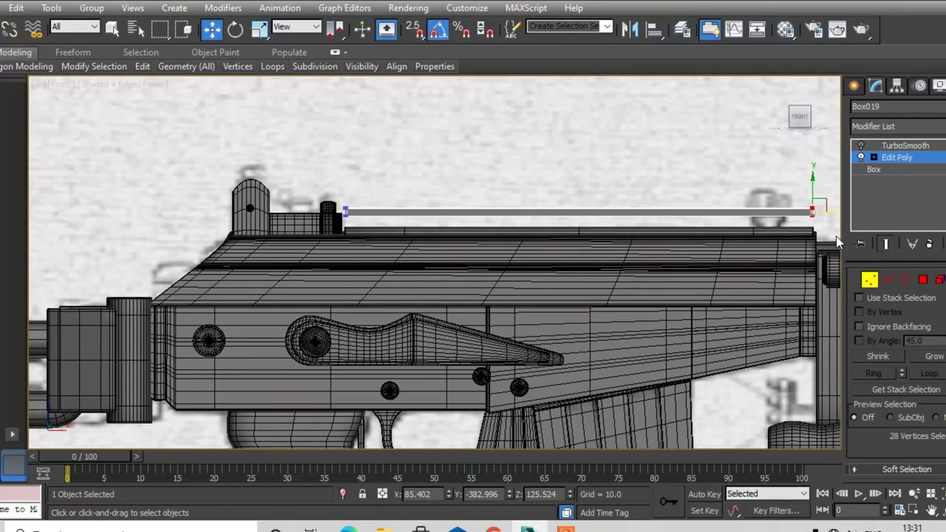
middle_drag(791, 240, 655, 270)
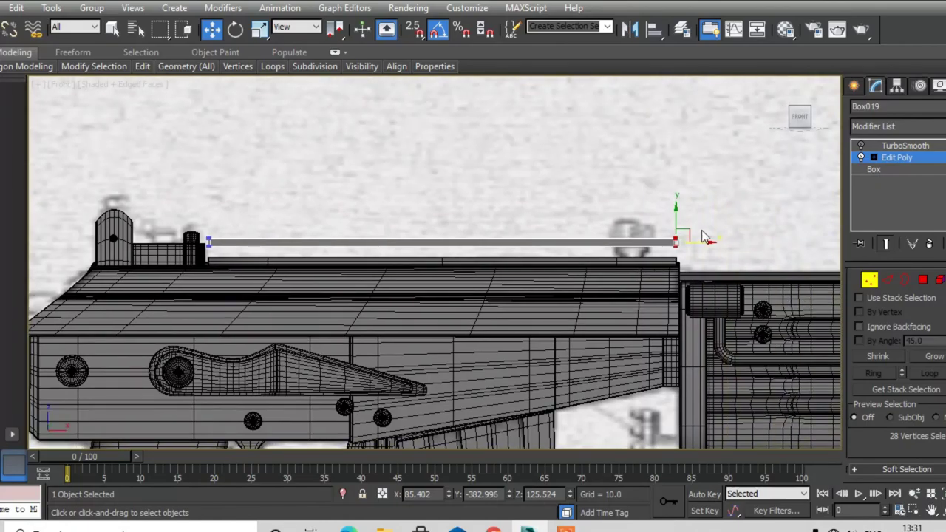
mouse_move(700, 241)
mouse_down()
mouse_move(297, 207)
mouse_move(249, 187)
mouse_up()
scroll(249, 188, up, 3)
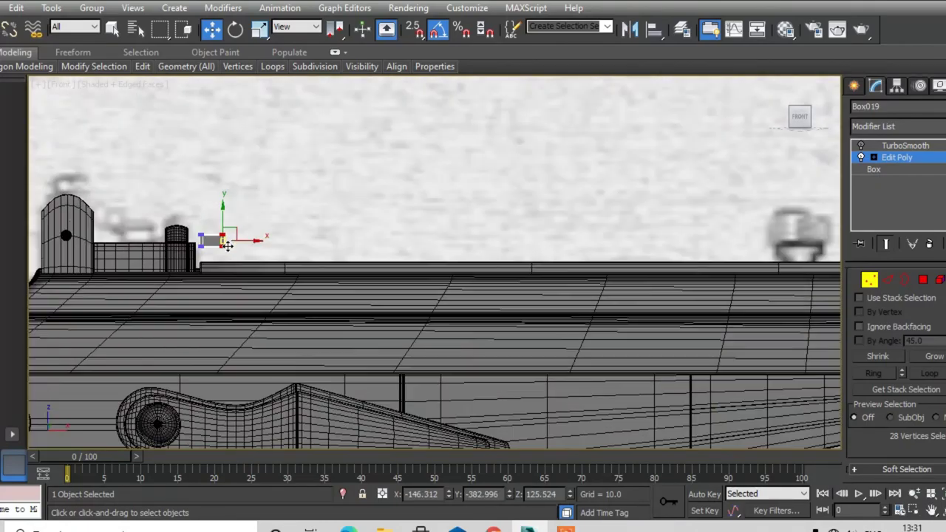
Step: Select all of the small block's vertices and scale them in the Top view
mouse_move(178, 207)
mouse_down()
mouse_move(246, 255)
mouse_move(245, 240)
mouse_move(224, 237)
mouse_up()
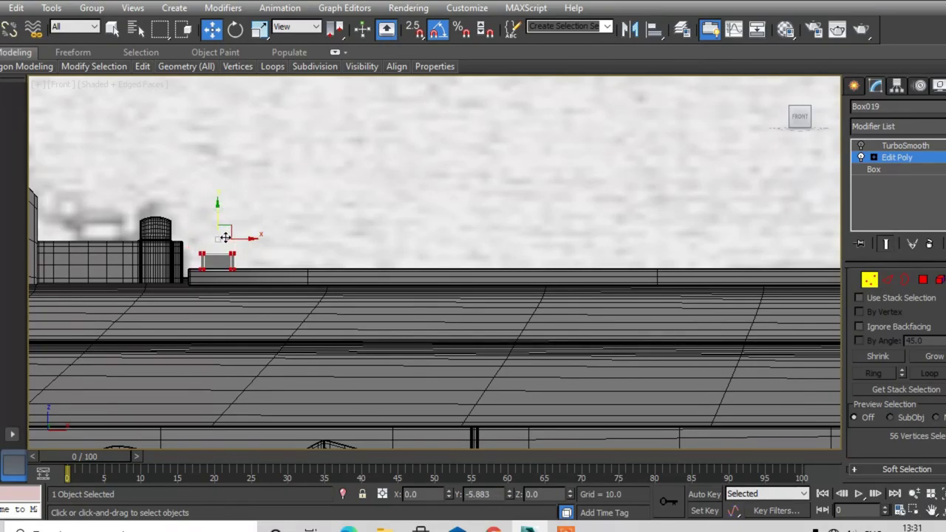
key(alt+w)
right_click(157, 187)
key(alt+w)
key(r)
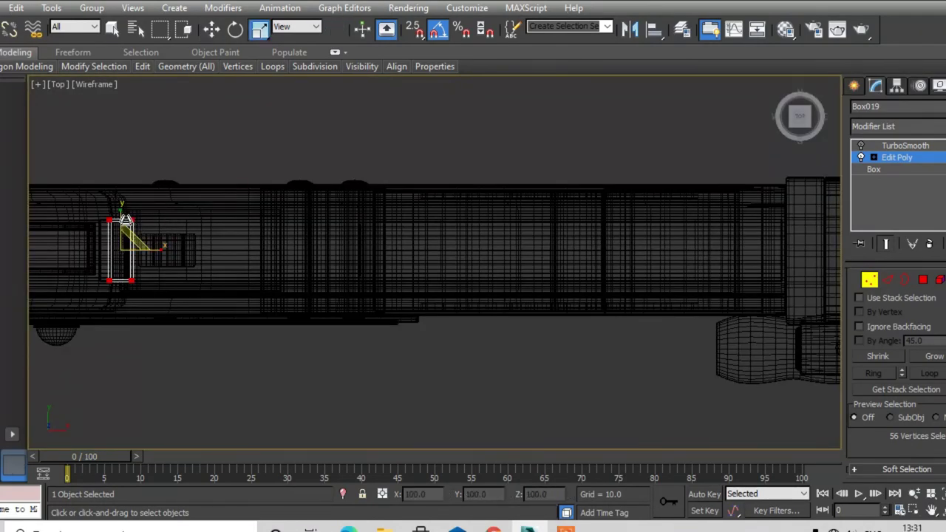
key(w)
key(alt+w)
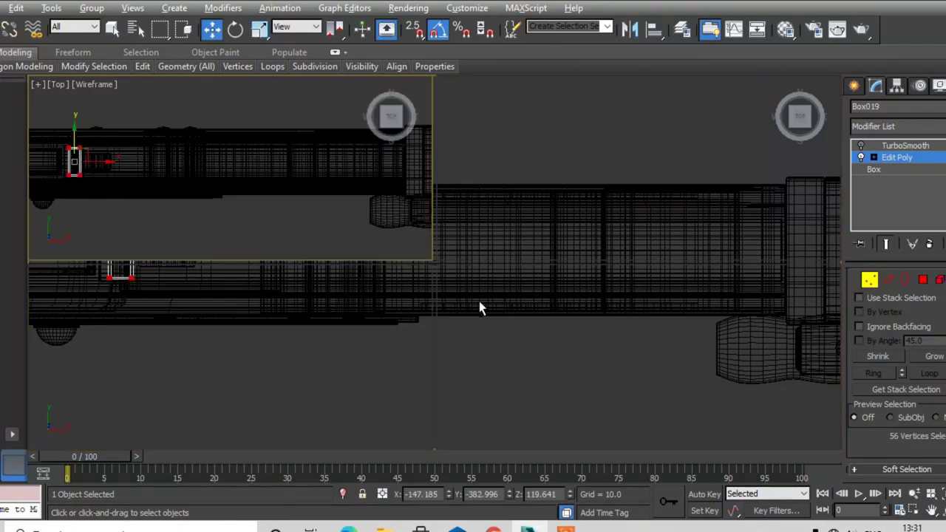
key(alt+w)
Step: Turn TurboSmooth back on for the small block, then deselect it
key(z)
scroll(451, 284, down, 3)
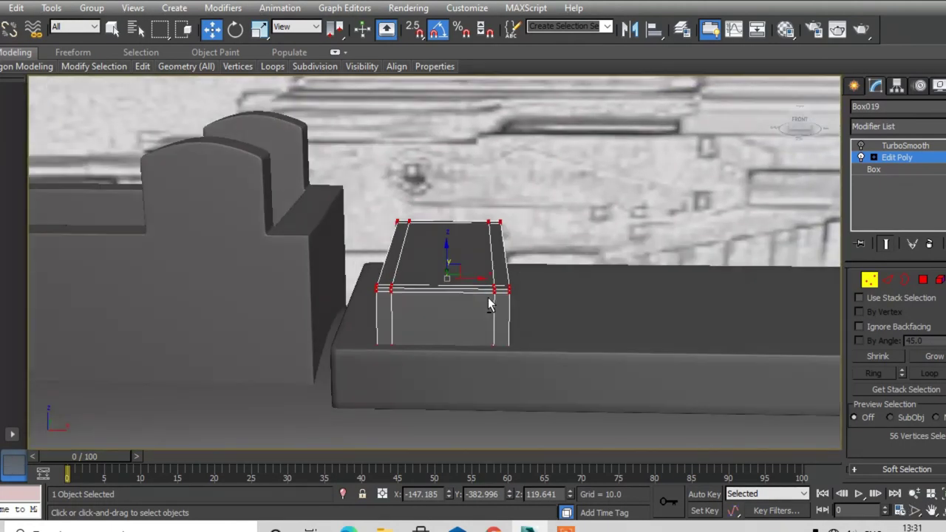
alt+middle_drag(488, 298, 415, 312)
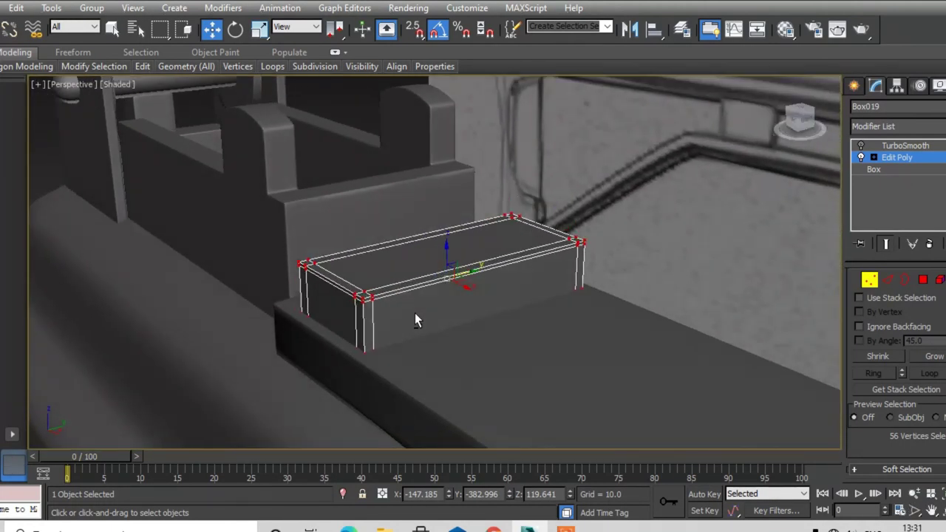
click(903, 145)
click(861, 146)
click(569, 207)
scroll(576, 225, down, 3)
Step: Centre Box019's pivot on the block using Affect Pivot Only and Center to Object
scroll(606, 246, up, 3)
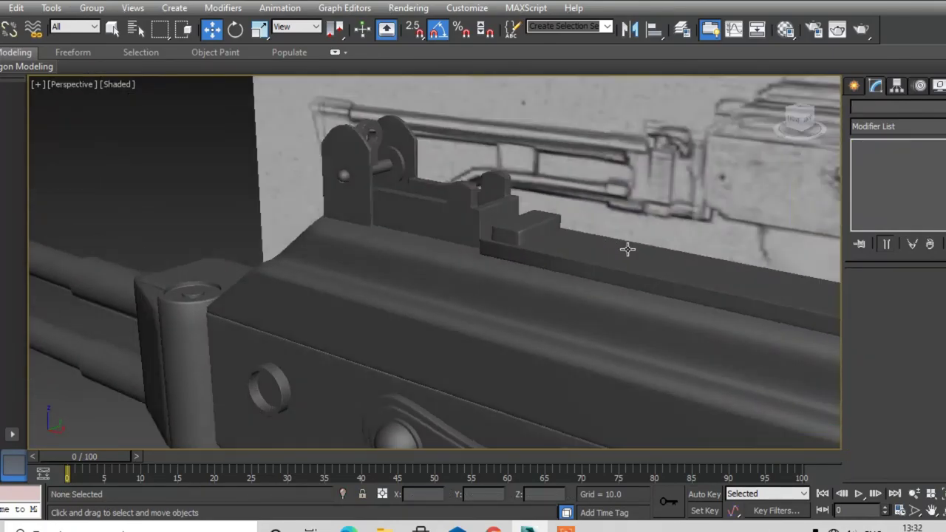
scroll(635, 255, up, 3)
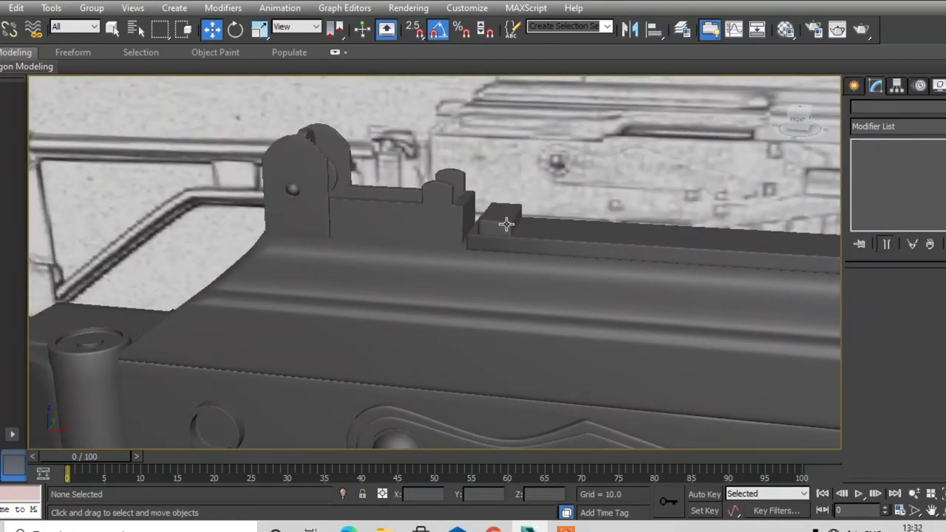
key(alt+w)
key(alt+w)
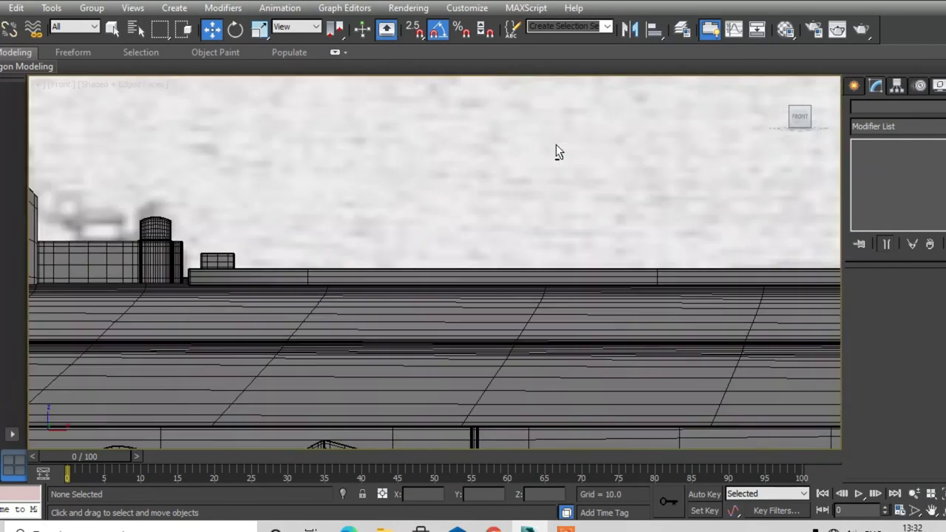
click(204, 259)
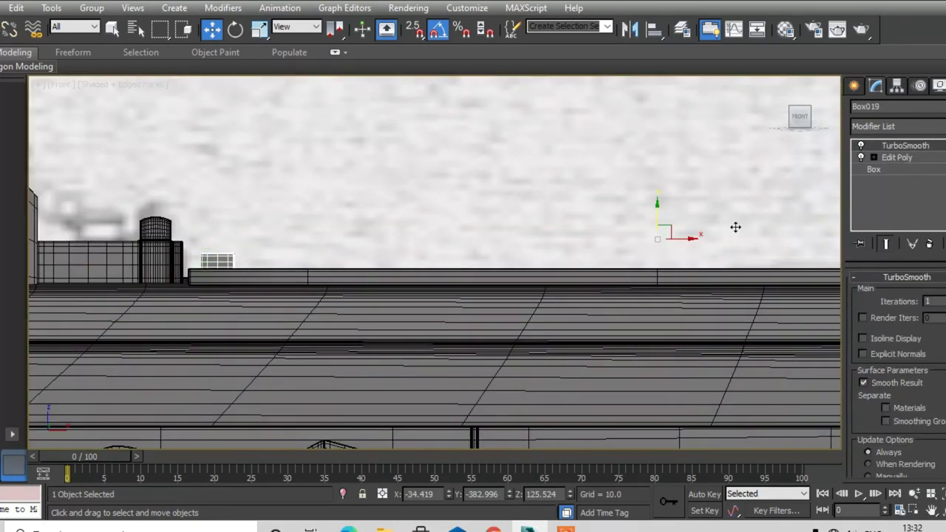
click(897, 86)
click(908, 180)
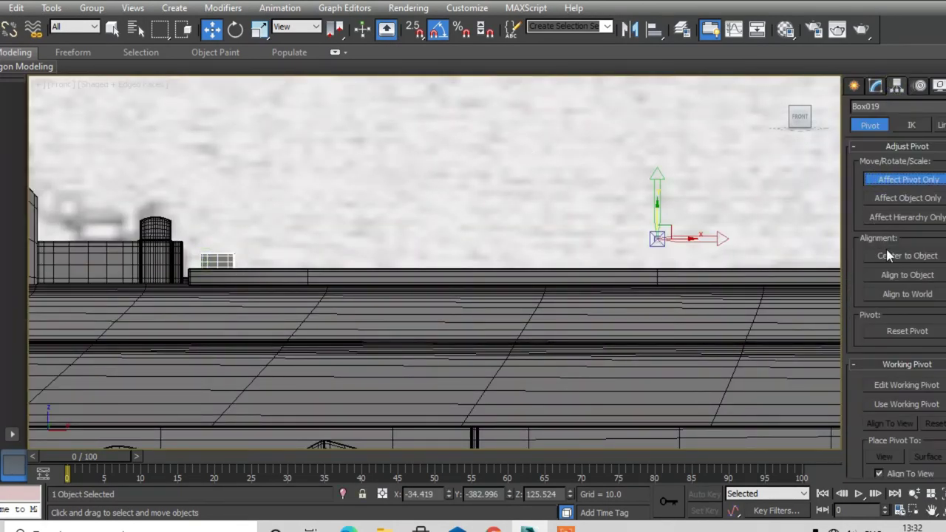
click(890, 255)
click(889, 179)
click(855, 87)
Step: Nudge the small block slightly left along the receiver top
click(485, 136)
click(206, 257)
scroll(222, 264, up, 1)
drag(244, 264, 233, 264)
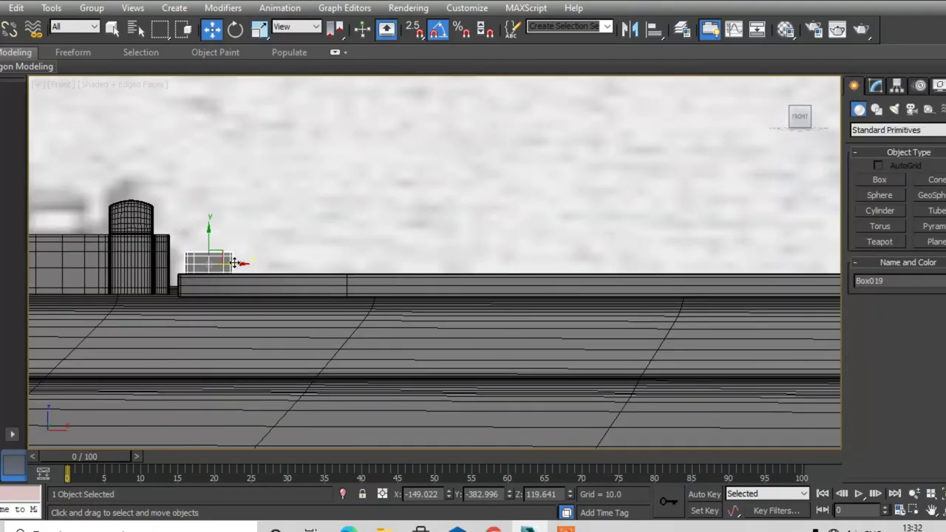
key(alt+w)
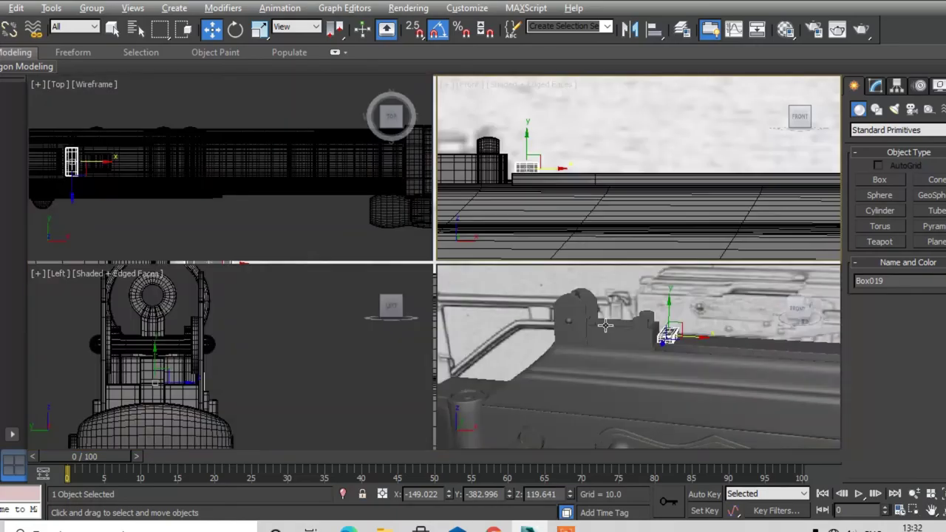
right_click(585, 276)
key(alt+w)
Step: Check the block's placement in Perspective, then reselect it in the Front view
click(542, 180)
scroll(528, 265, down, 2)
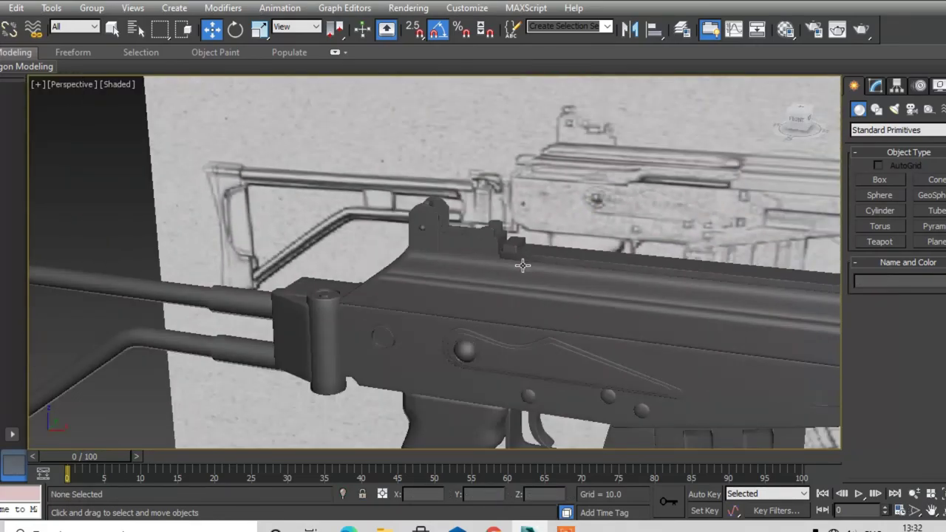
scroll(531, 272, down, 2)
scroll(525, 273, up, 2)
mouse_move(517, 281)
alt+middle_down()
mouse_move(466, 291)
mouse_move(506, 280)
alt+middle_up()
key(alt+w)
key(alt+w)
click(214, 260)
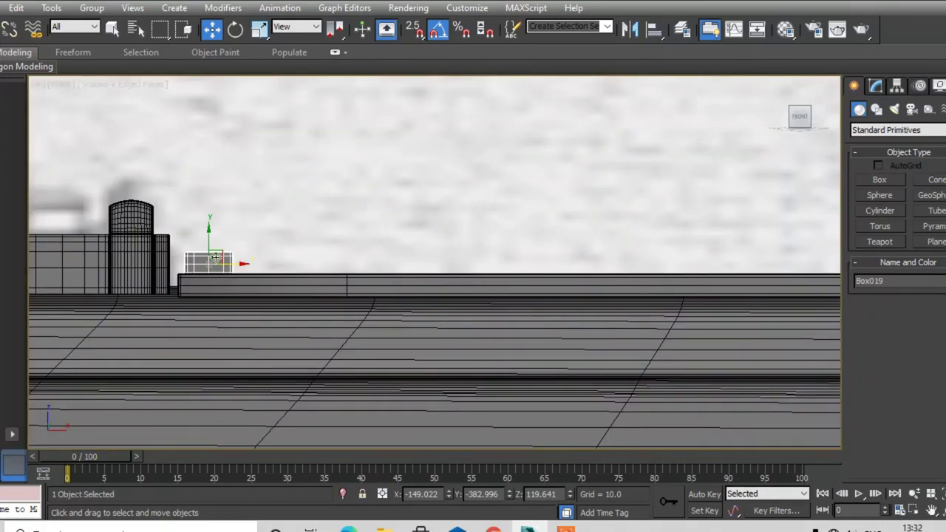
Step: Shift-drag the block right to make 25 evenly spaced copies along the receiver
shift+drag(238, 264, 303, 270)
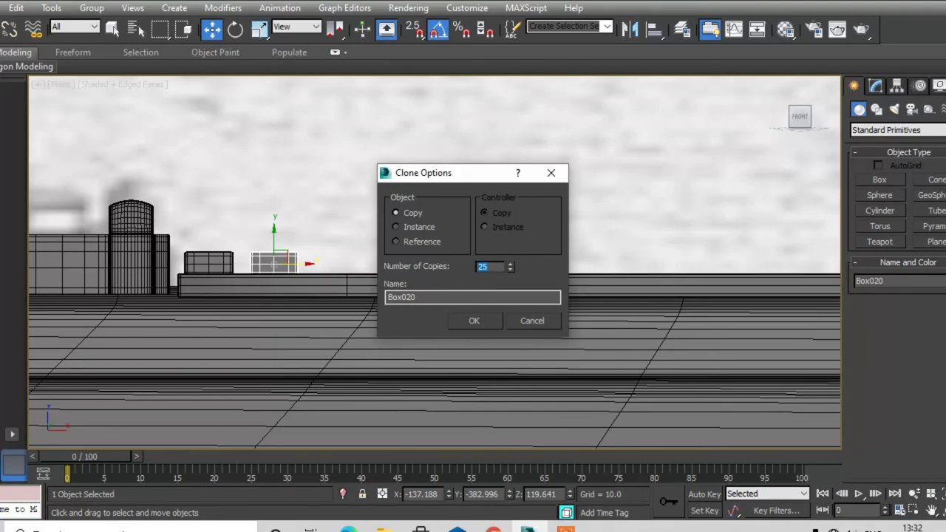
click(473, 320)
scroll(465, 321, down, 5)
middle_drag(536, 329, 482, 243)
scroll(482, 242, up, 3)
Step: Select the six copies overhanging the receiver's end and view the new rail in Perspective
mouse_move(710, 220)
mouse_down()
mouse_move(481, 270)
mouse_move(492, 275)
mouse_move(447, 275)
mouse_up()
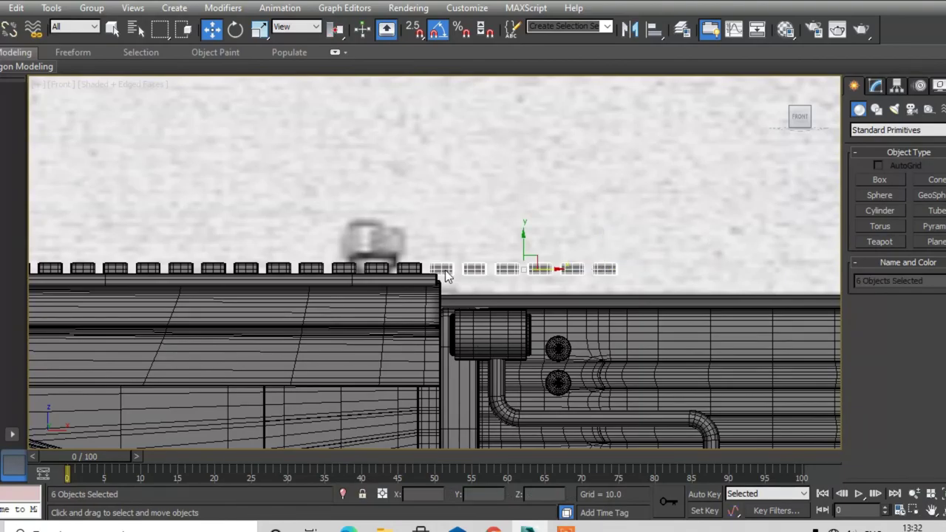
key(alt+w)
click(567, 333)
key(alt+w)
scroll(559, 332, up, 3)
middle_drag(560, 332, 450, 283)
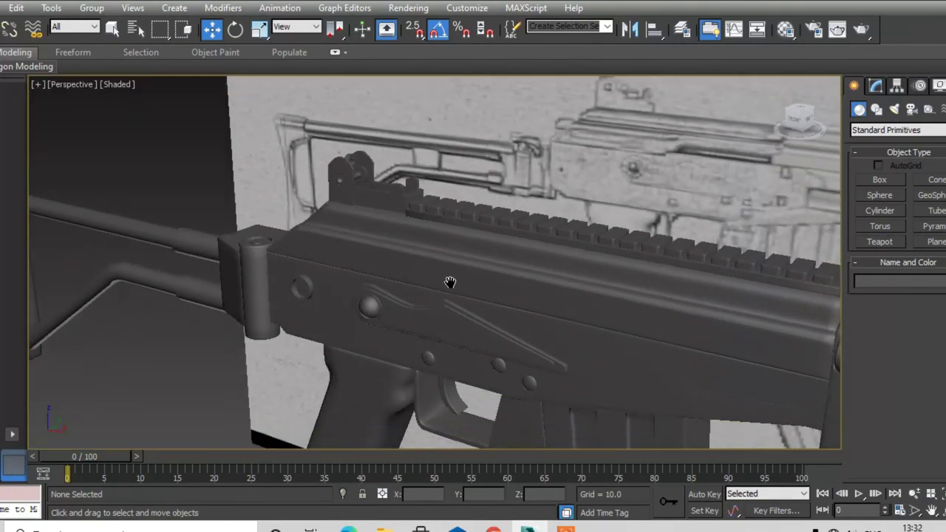
scroll(450, 282, down, 3)
mouse_move(545, 327)
alt+middle_down()
mouse_move(352, 281)
mouse_move(414, 292)
alt+middle_up()
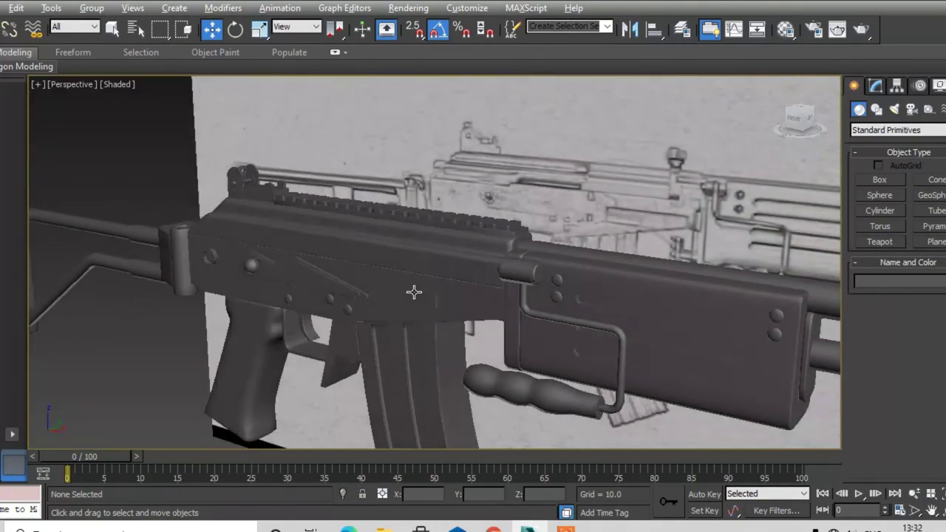
Step: Select all rifle parts and isolate them to hide the blueprint plane
scroll(457, 312, down, 5)
mouse_move(177, 245)
mouse_down()
mouse_move(640, 447)
mouse_move(659, 431)
mouse_up()
mouse_move(659, 430)
alt+middle_down()
mouse_move(618, 391)
mouse_move(745, 241)
alt+middle_up()
drag(744, 215, 196, 416)
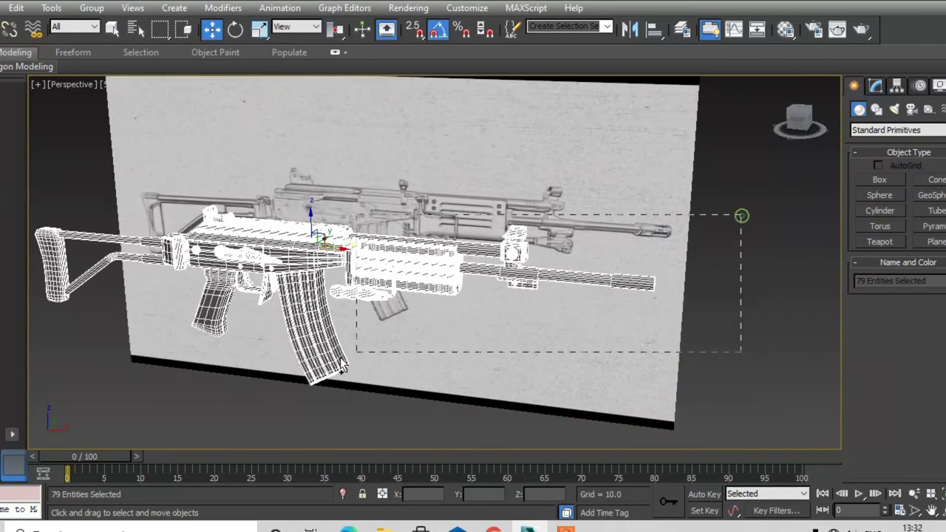
scroll(129, 274, down, 3)
drag(129, 274, 463, 416)
click(344, 495)
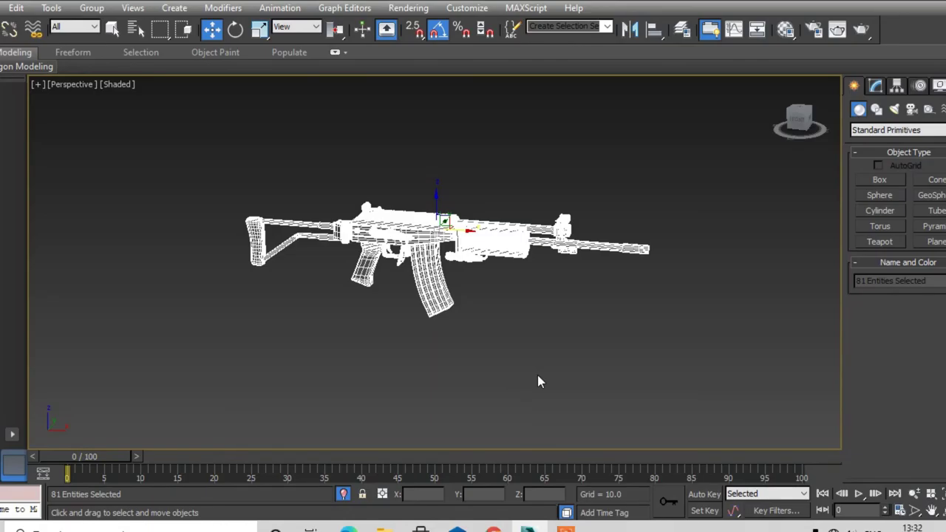
click(554, 340)
Step: Orbit and pan the Perspective view to inspect the finished rifle
scroll(425, 204, up, 3)
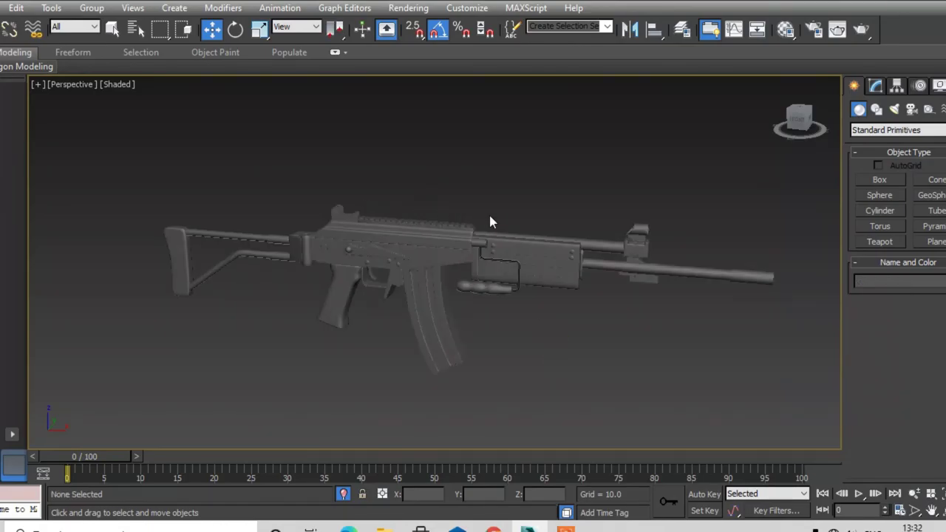
mouse_move(516, 219)
alt+middle_down()
mouse_move(464, 218)
mouse_move(510, 224)
alt+middle_up()
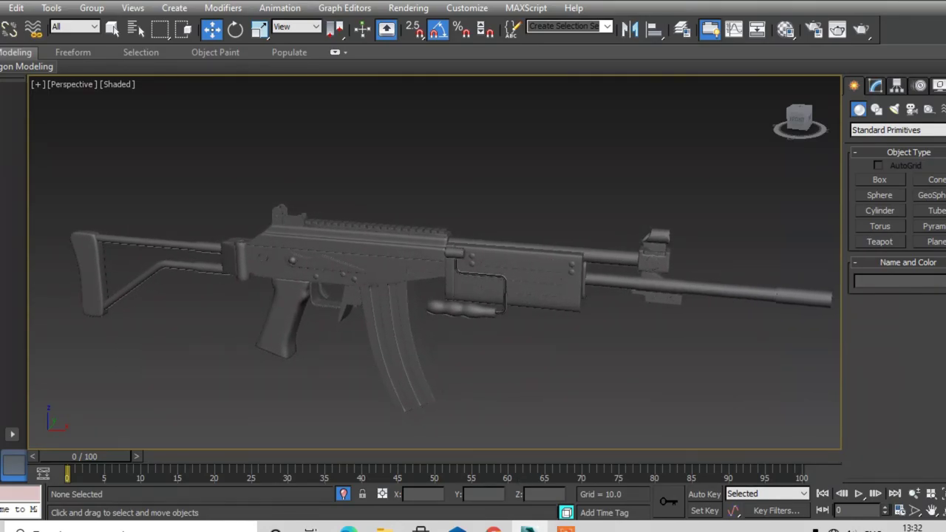
middle_drag(701, 382, 668, 368)
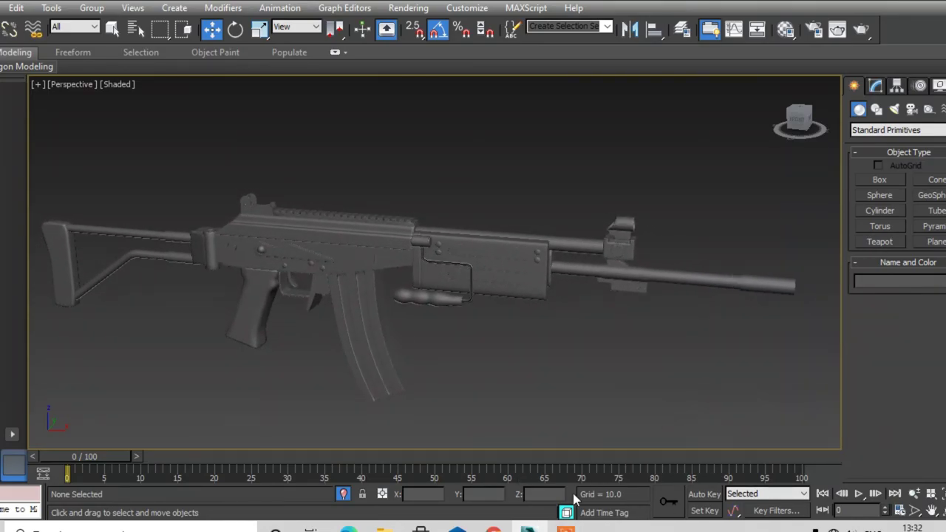